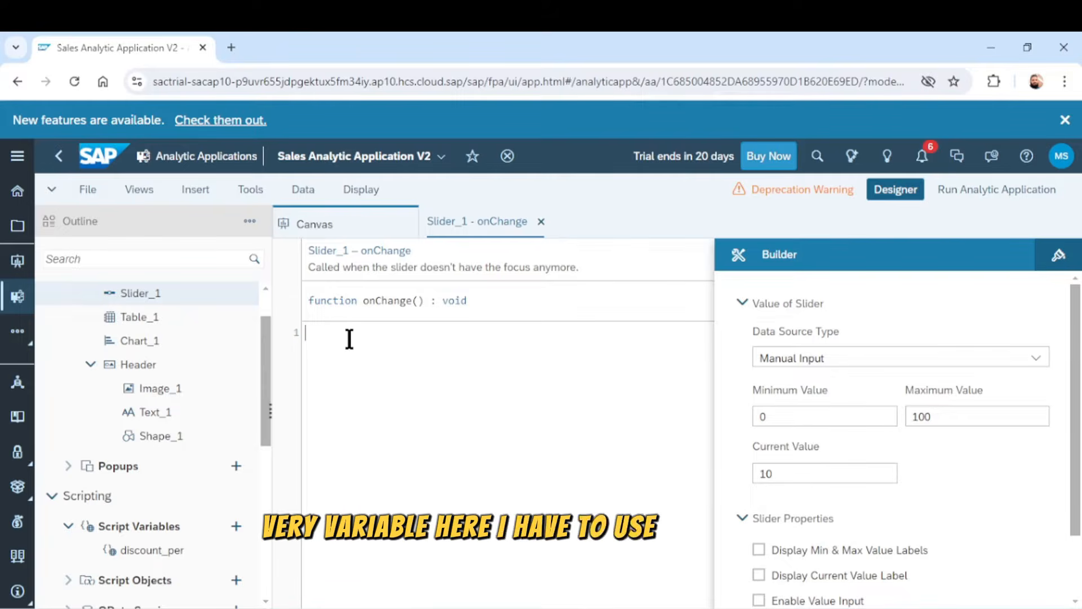
In Slider_1's onChange script, start an assignment to the script variable discount_per
{"action": "type", "text": "di"}
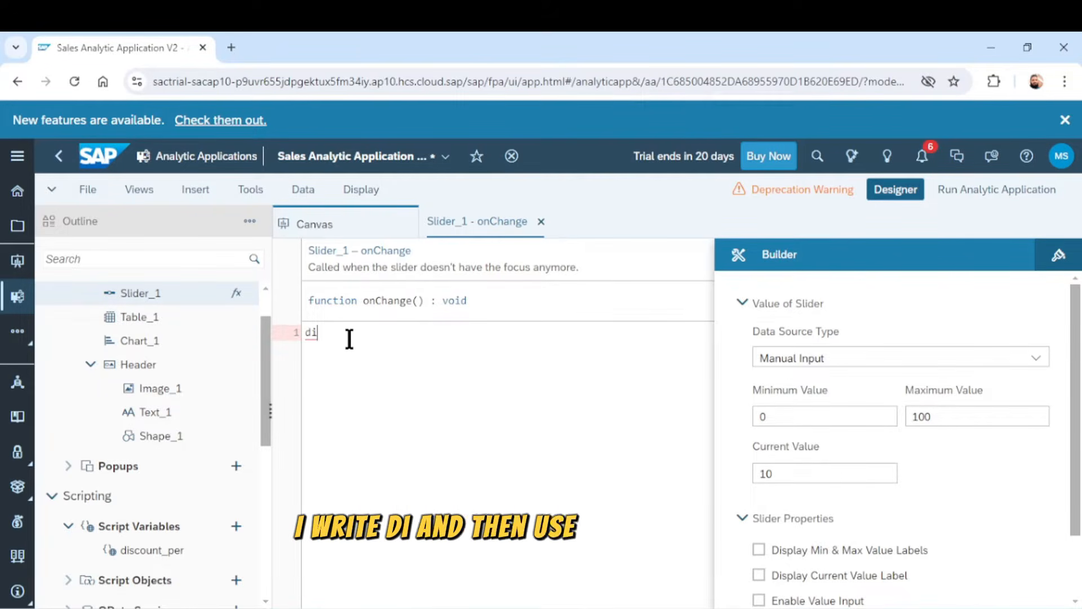
{"action": "key", "text": "ctrl+space"}
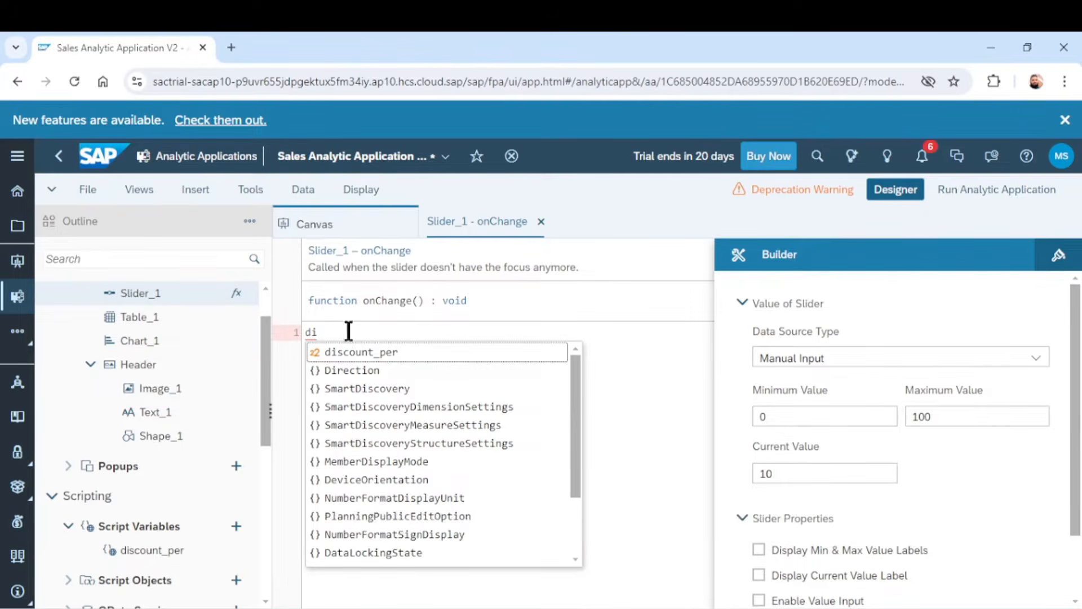
{"action": "left_click", "coordinate": [344, 353]}
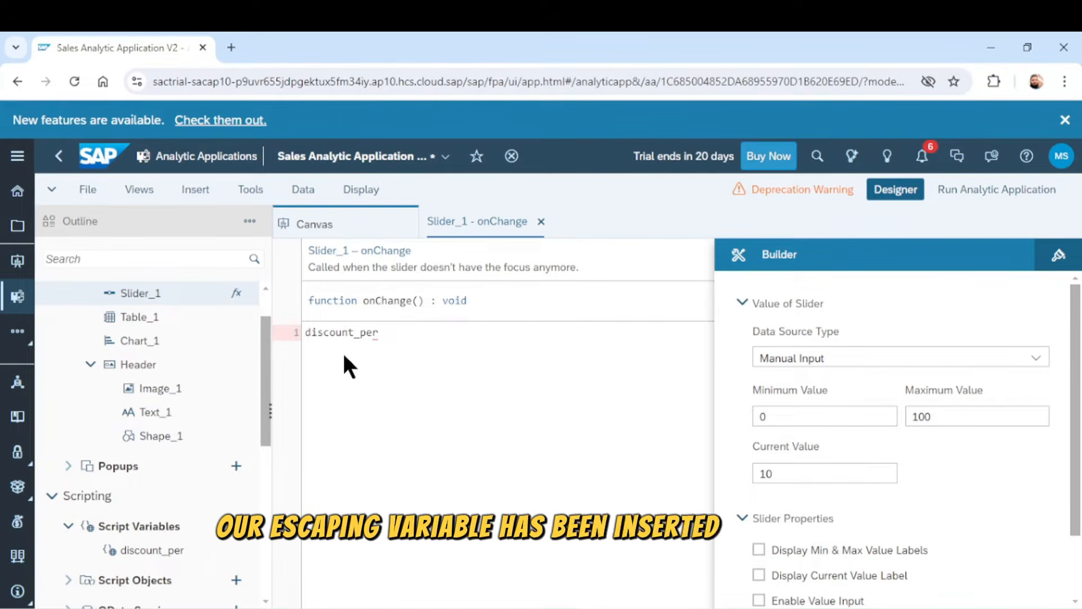
{"action": "type", "text": "="}
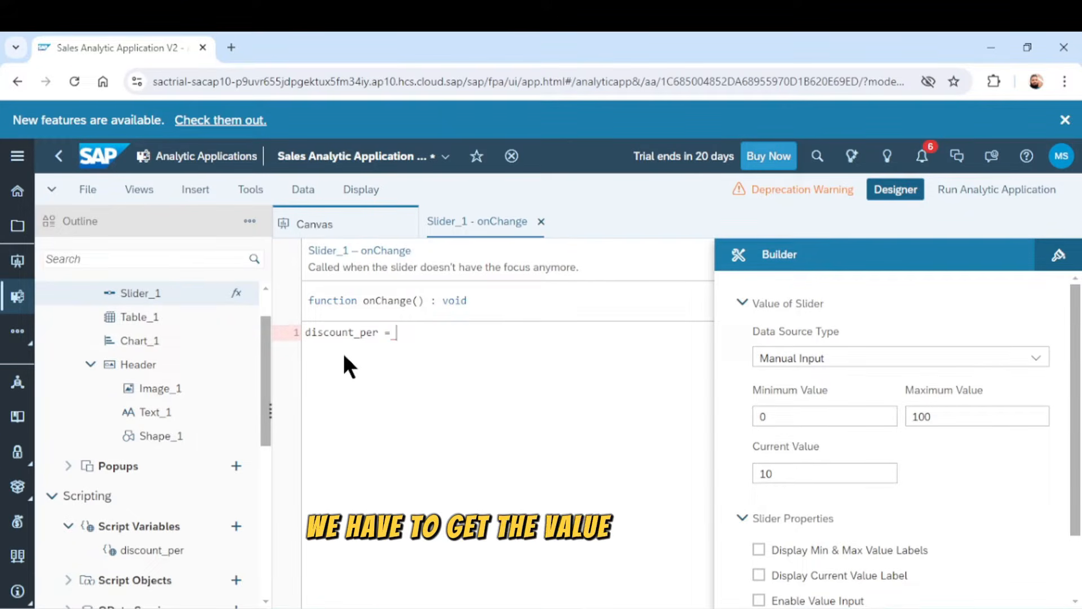
Complete the line as discount_per = Slider_1.getValue(); and save the analytic application
{"action": "type", "text": " $"}
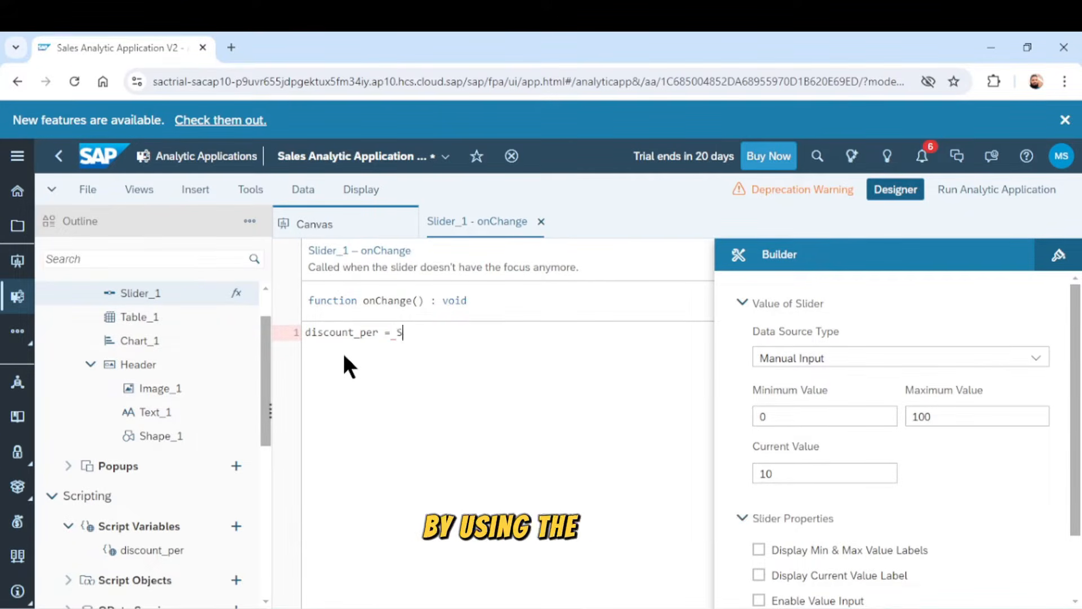
{"action": "type", "text": "lider_"}
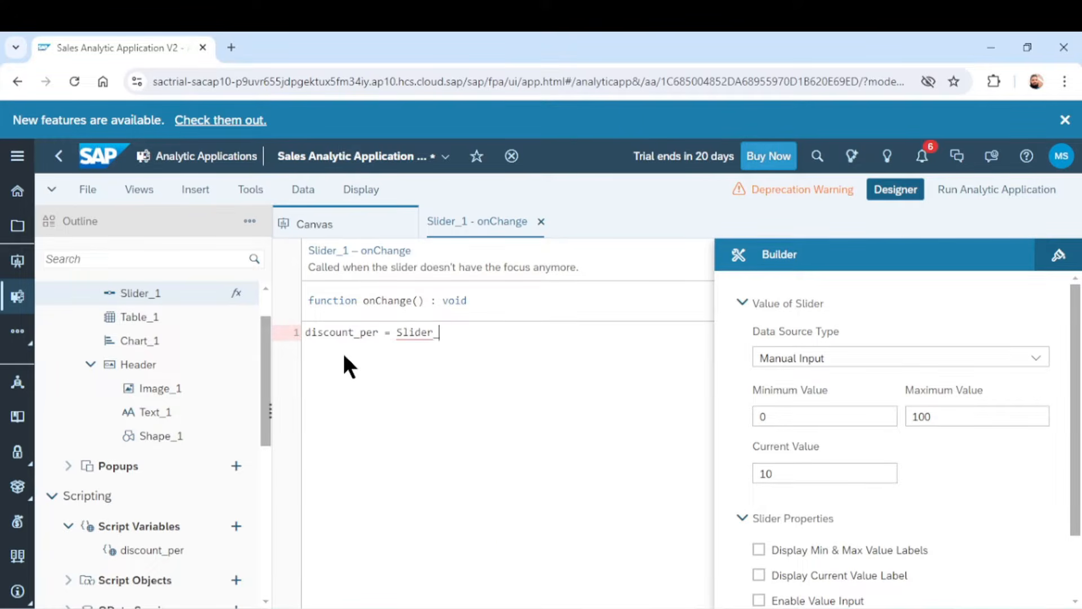
{"action": "type", "text": "1"}
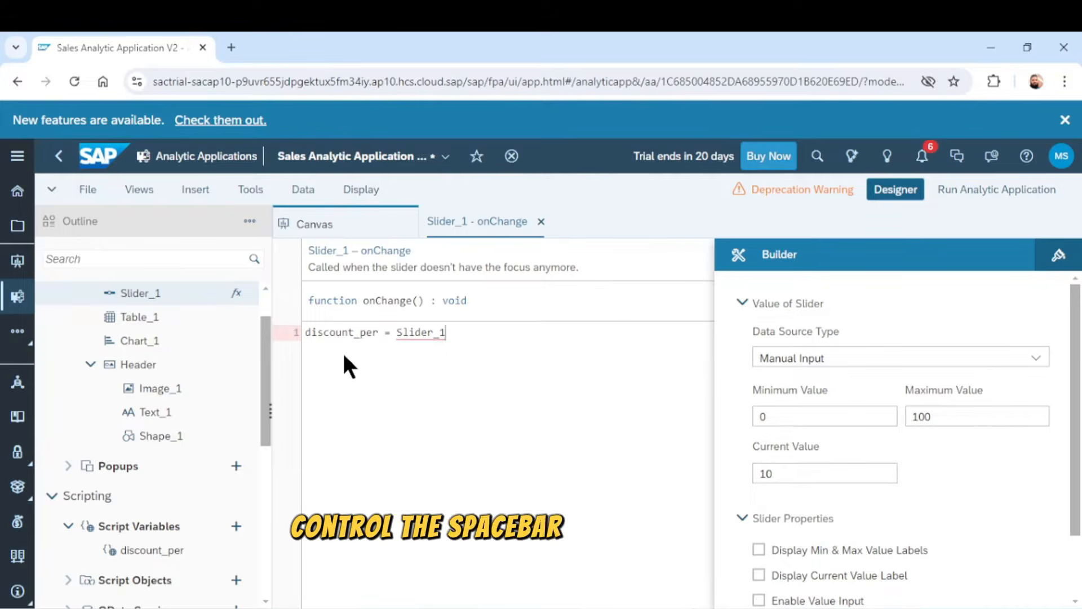
{"action": "type", "text": "."}
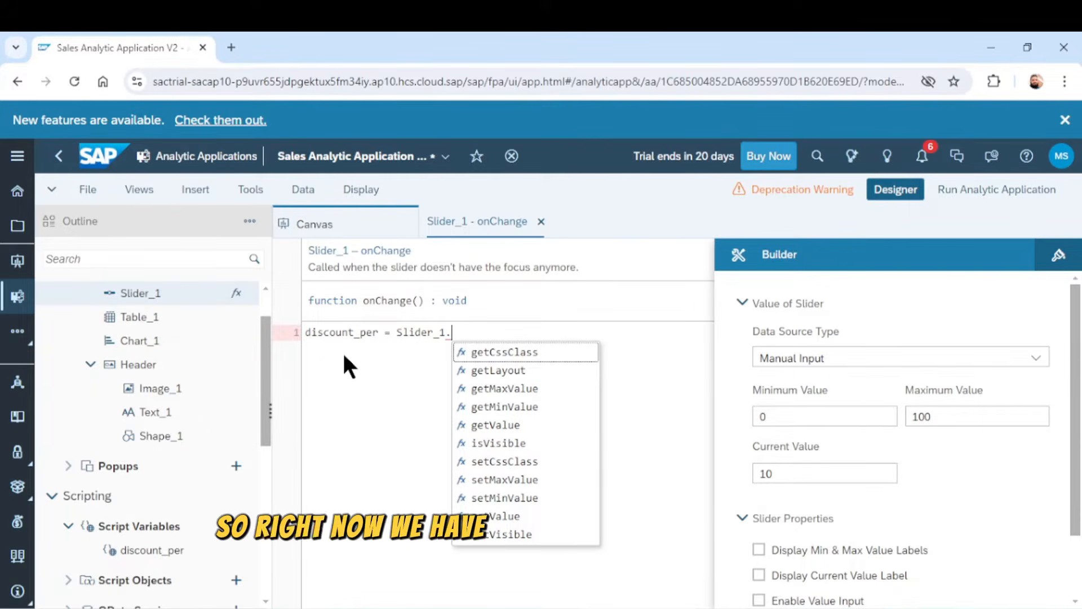
{"action": "key", "text": "Down"}
{"action": "key", "text": "Down"}
{"action": "key", "text": "Down"}
{"action": "key", "text": "Down"}
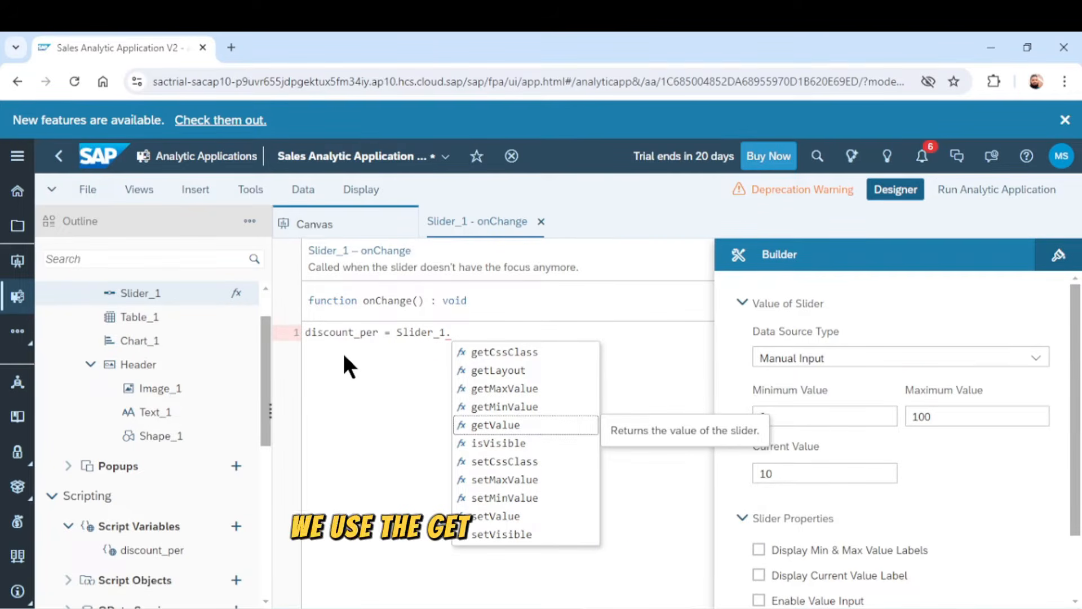
{"action": "key", "text": "Return"}
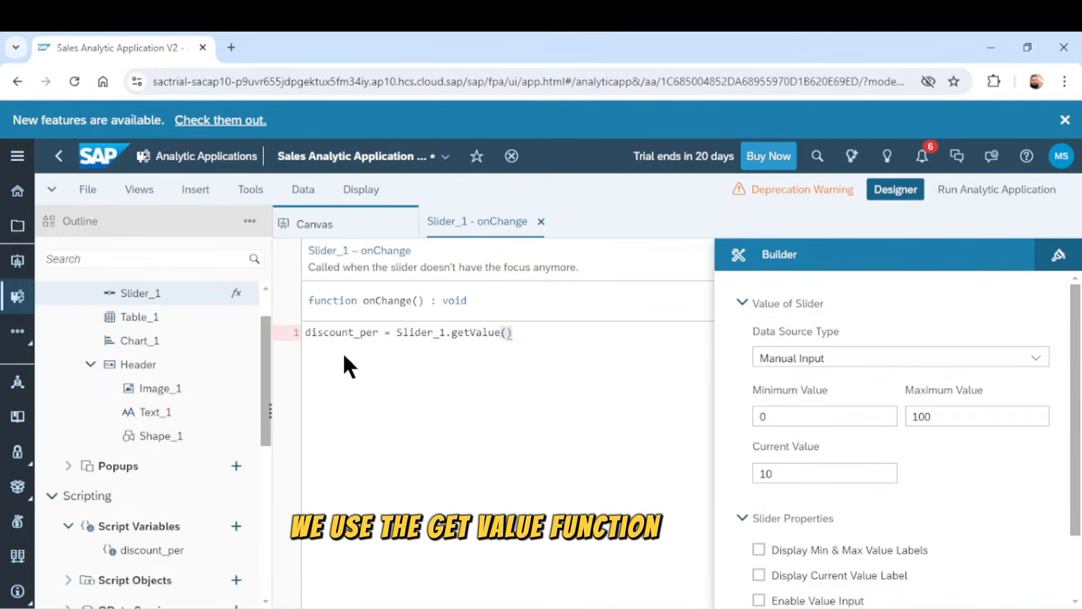
{"action": "type", "text": ";"}
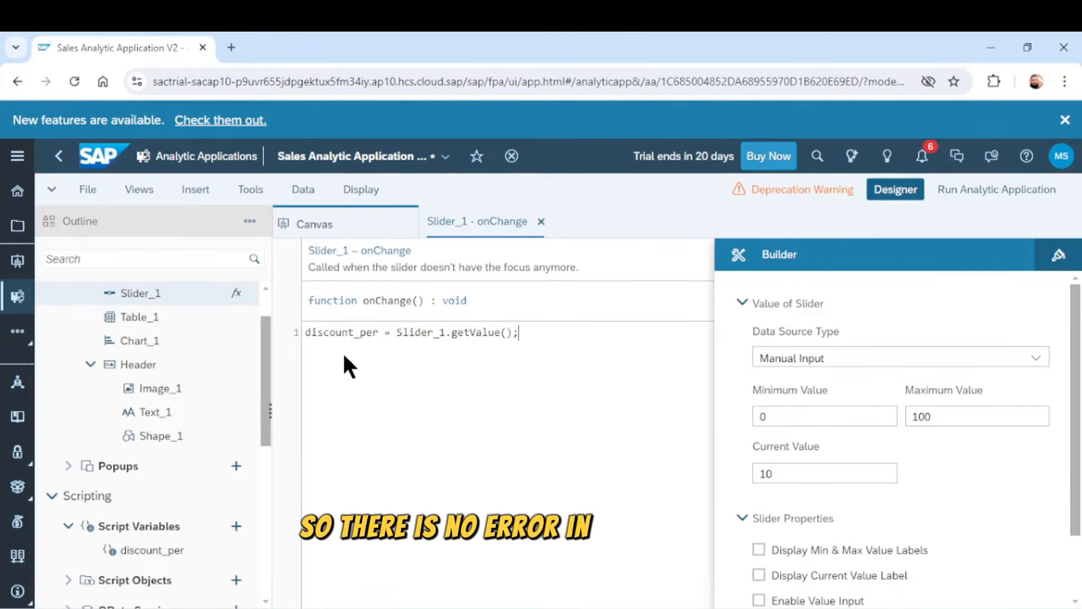
{"action": "key", "text": "ctrl+s"}
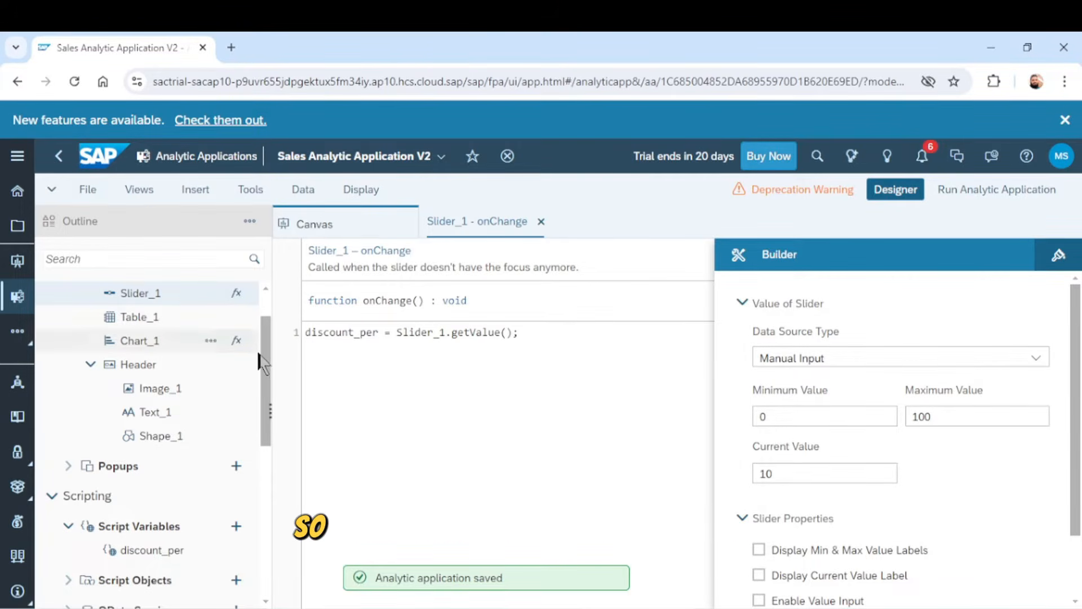
Open the canvas's onInitialization script for editing
{"action": "left_click_drag", "start_coordinate": [267, 359], "coordinate": [272, 304]}
{"action": "mouse_move", "coordinate": [209, 323]}
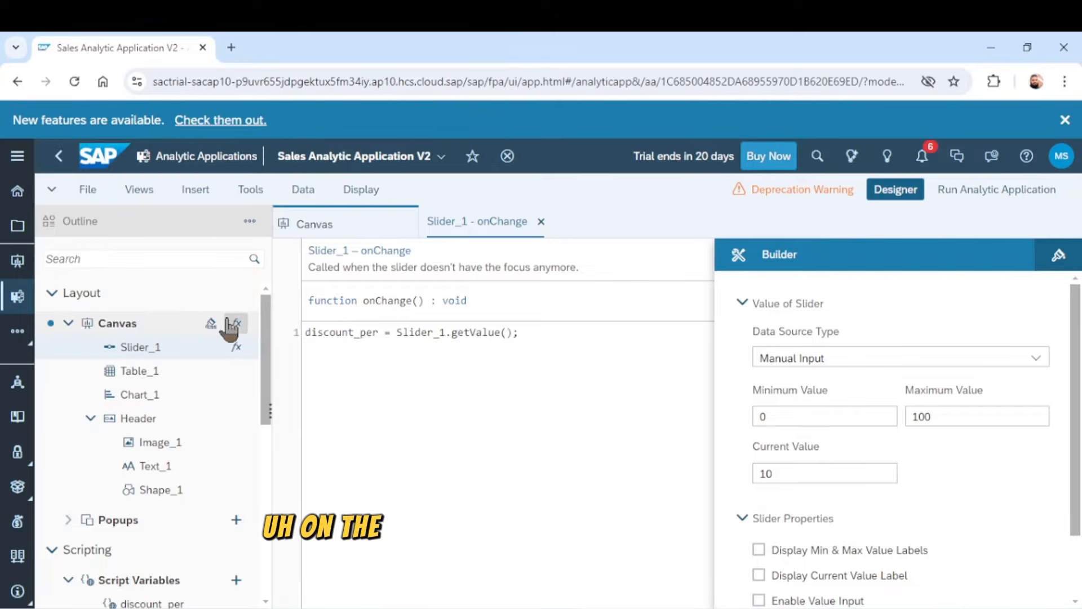
{"action": "left_click", "coordinate": [236, 324]}
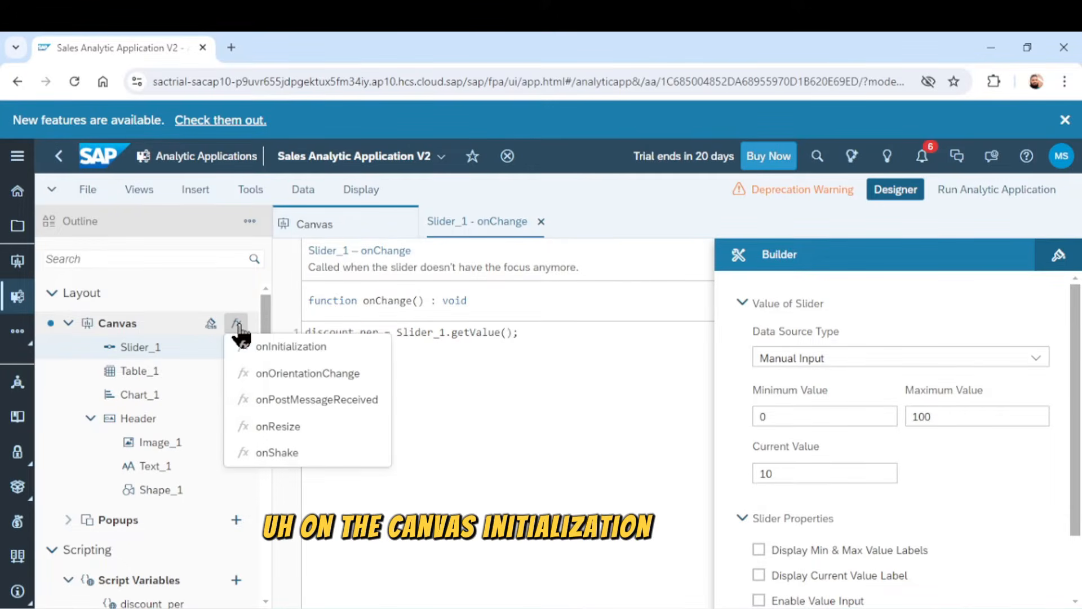
{"action": "left_click", "coordinate": [263, 345]}
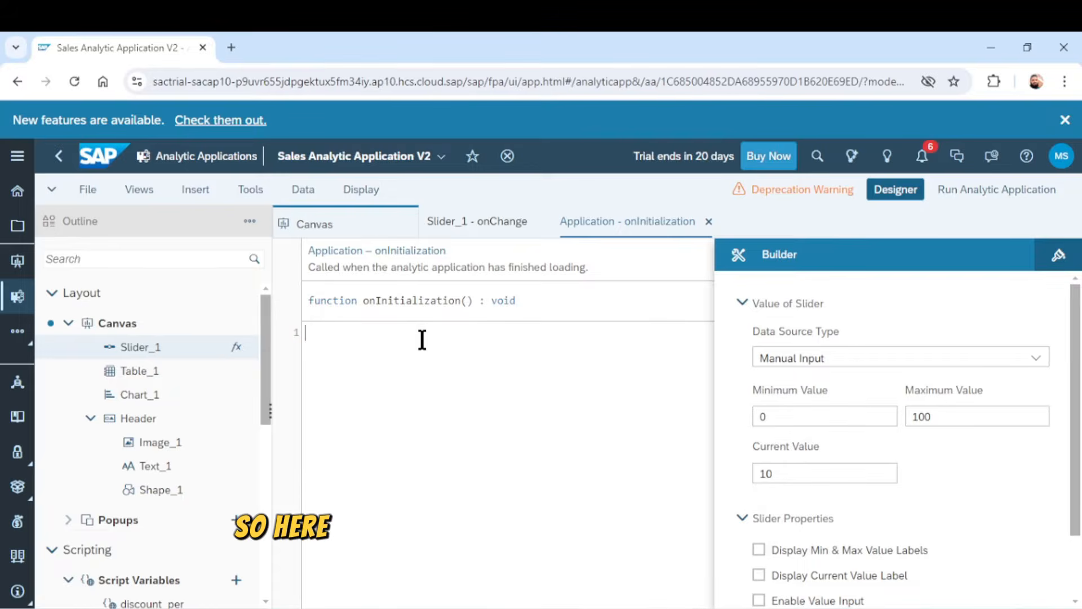
Write Slider_1.setValue(discount_per); in the onInitialization script and save the analytic application
{"action": "type", "text": "ider"}
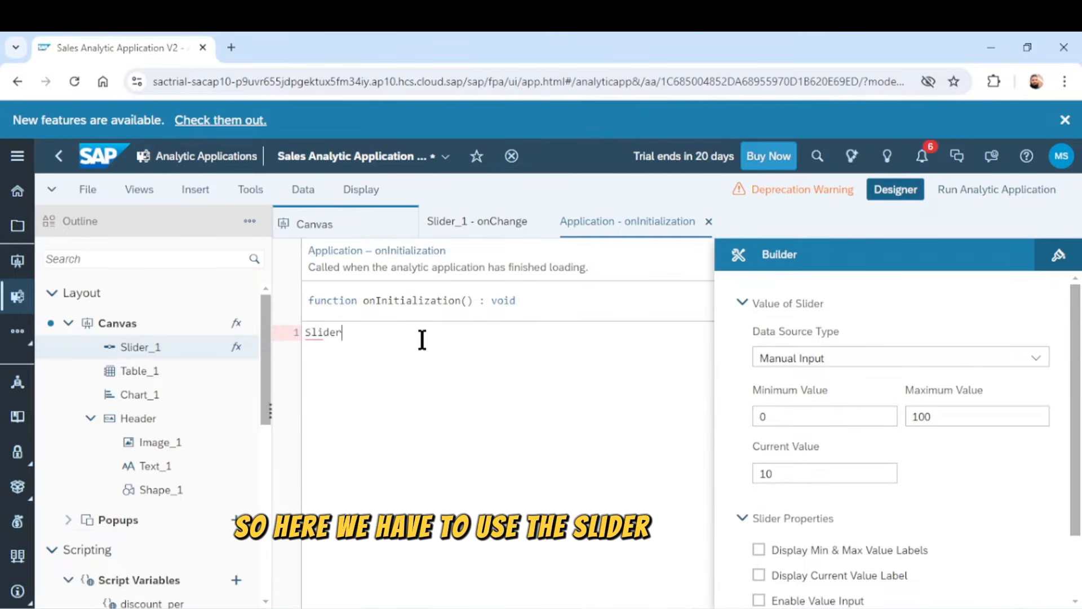
{"action": "type", "text": "_1."}
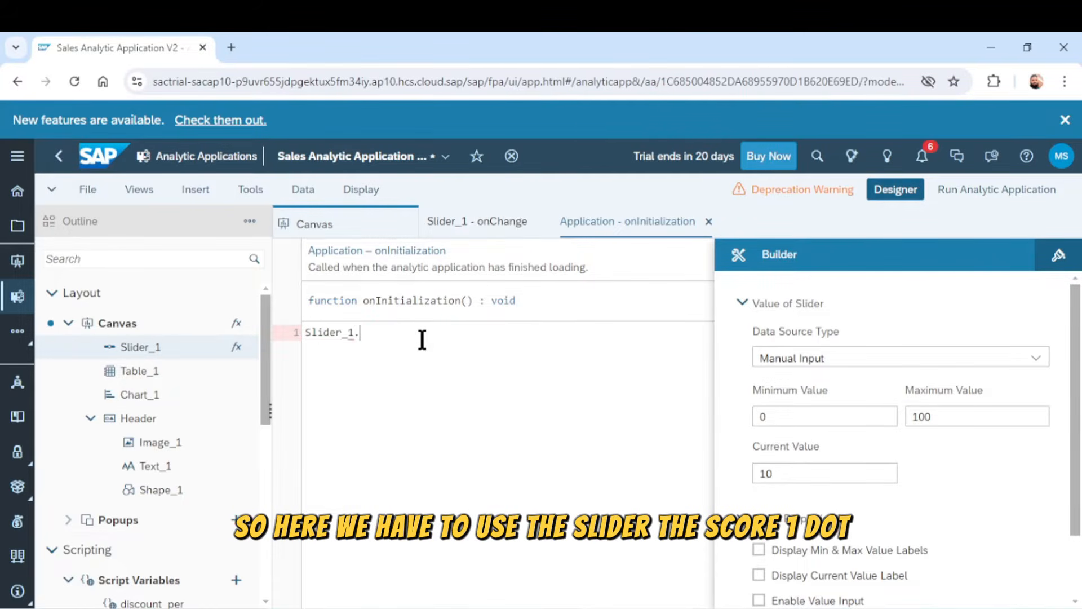
{"action": "type", "text": "s"}
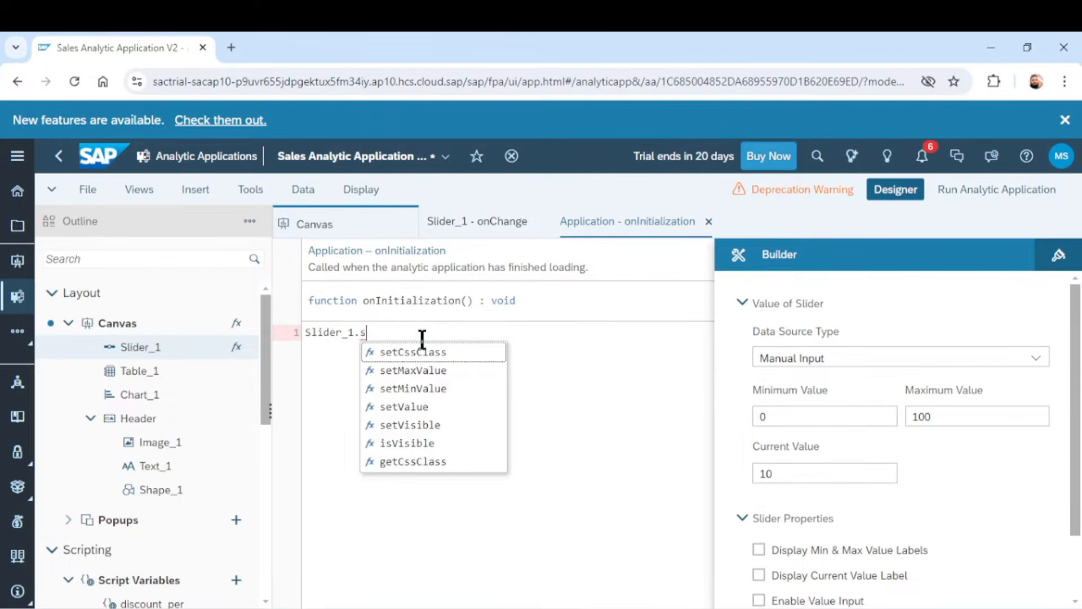
{"action": "left_click", "coordinate": [401, 406]}
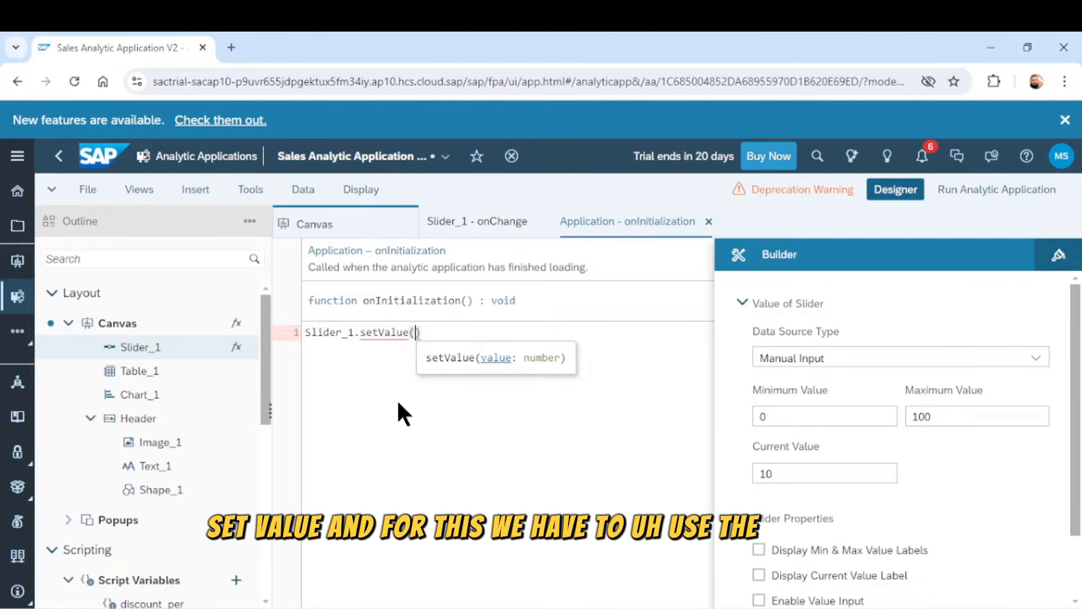
{"action": "type", "text": "dis"}
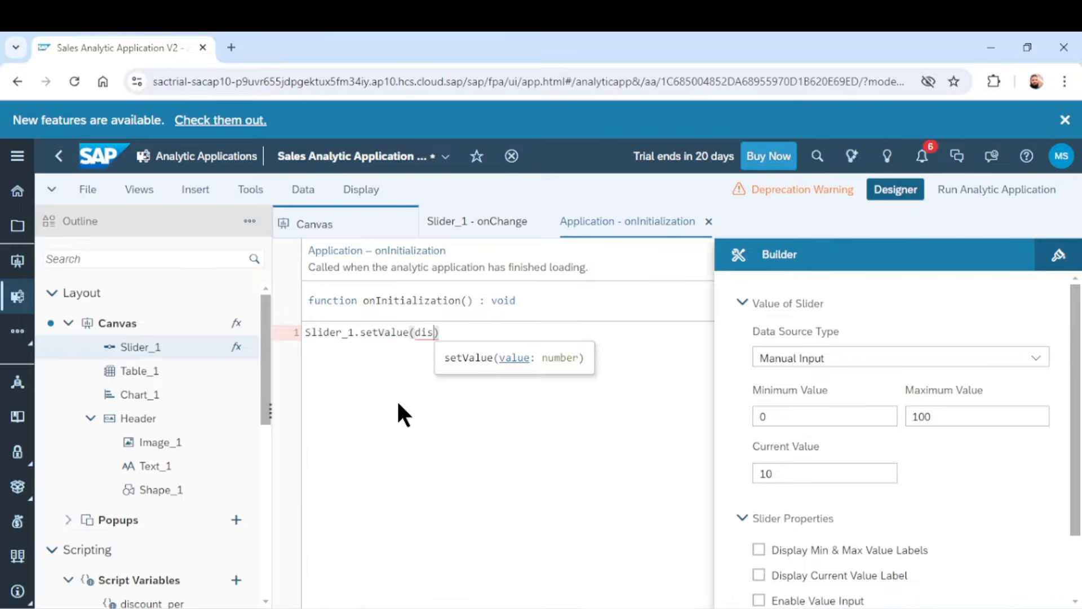
{"action": "key", "text": "ctrl+space"}
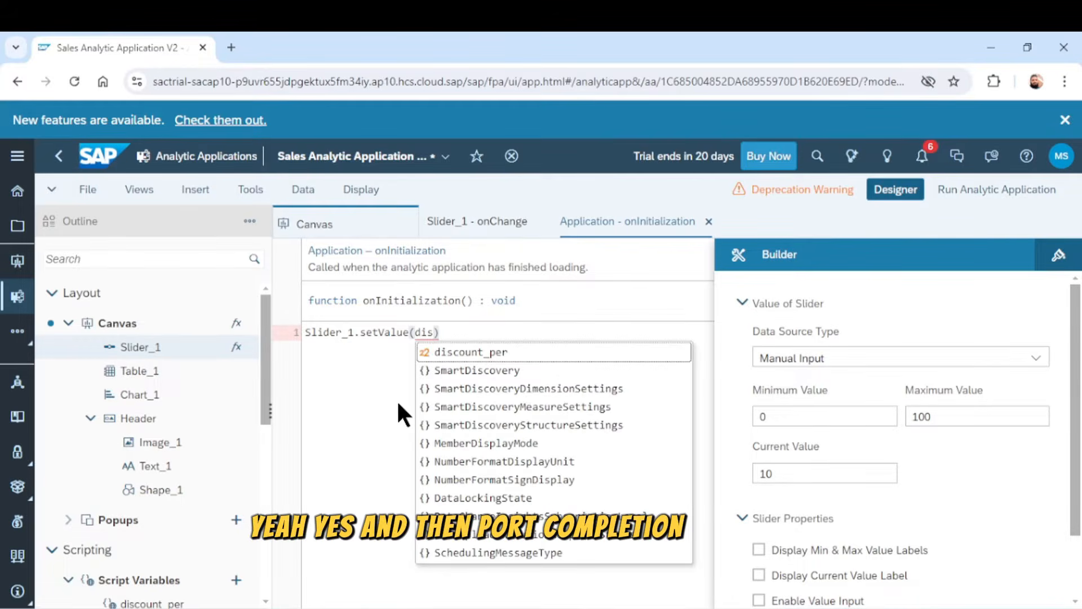
{"action": "key", "text": "Return"}
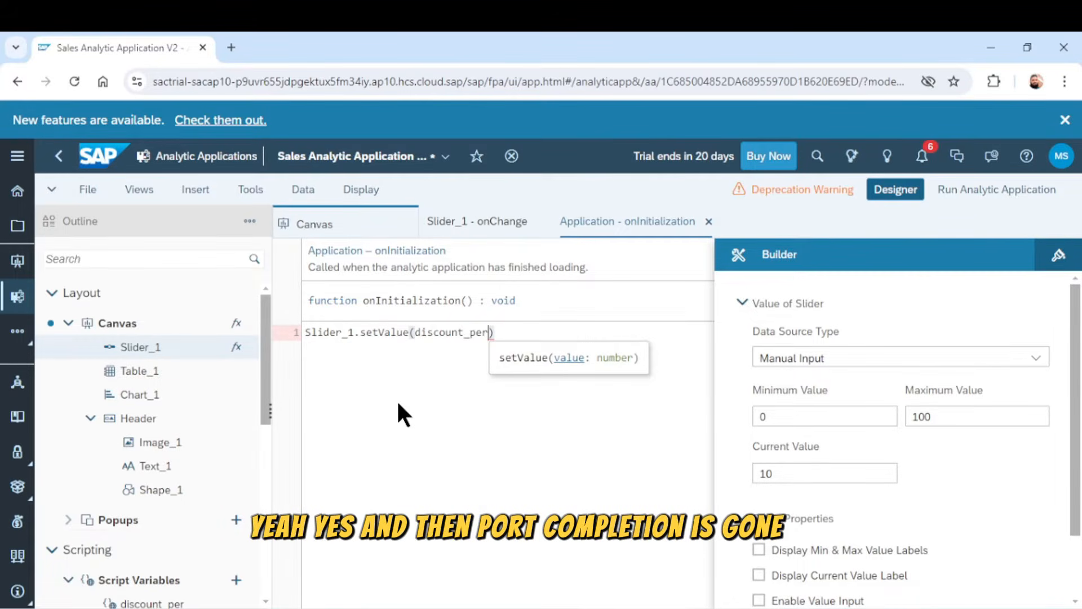
{"action": "type", "text": ");"}
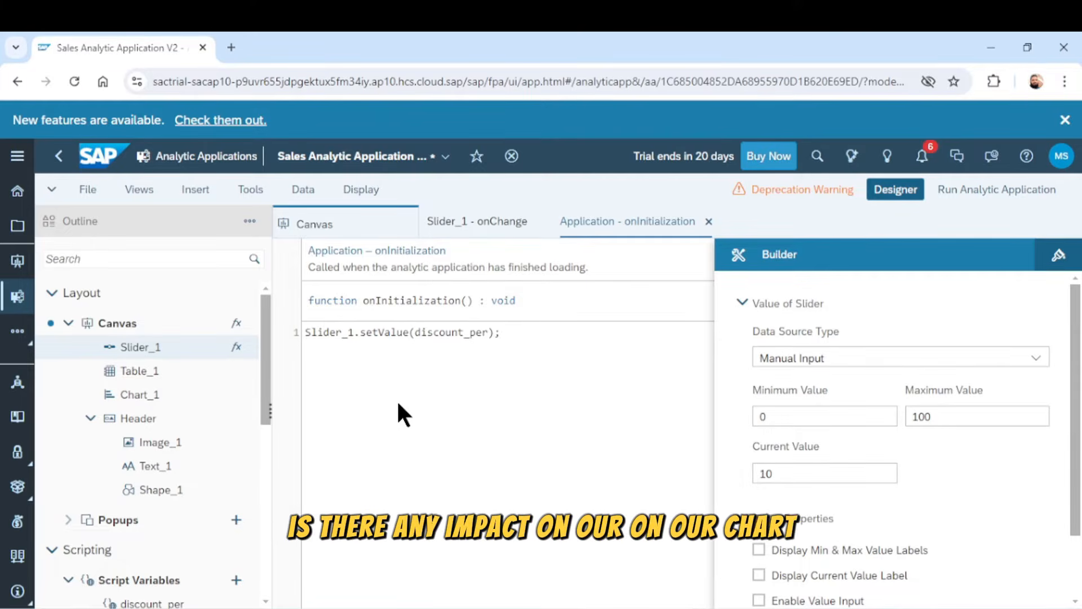
{"action": "key", "text": "ctrl+s"}
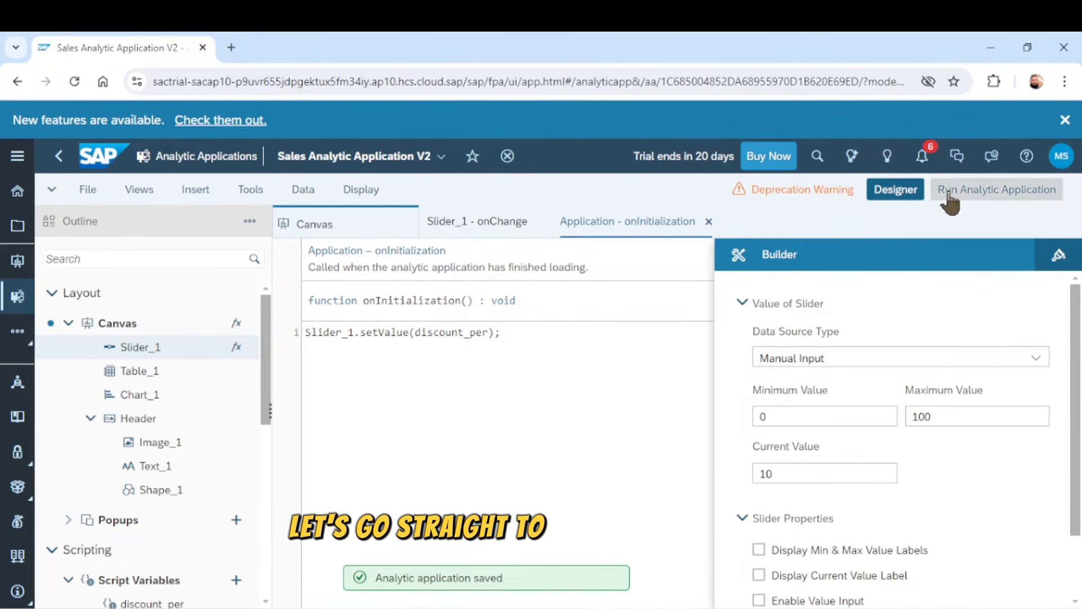
Run the analytic application and test the slider at increasing values, including 9, checking the discounted sales in the chart
{"action": "left_click", "coordinate": [990, 193]}
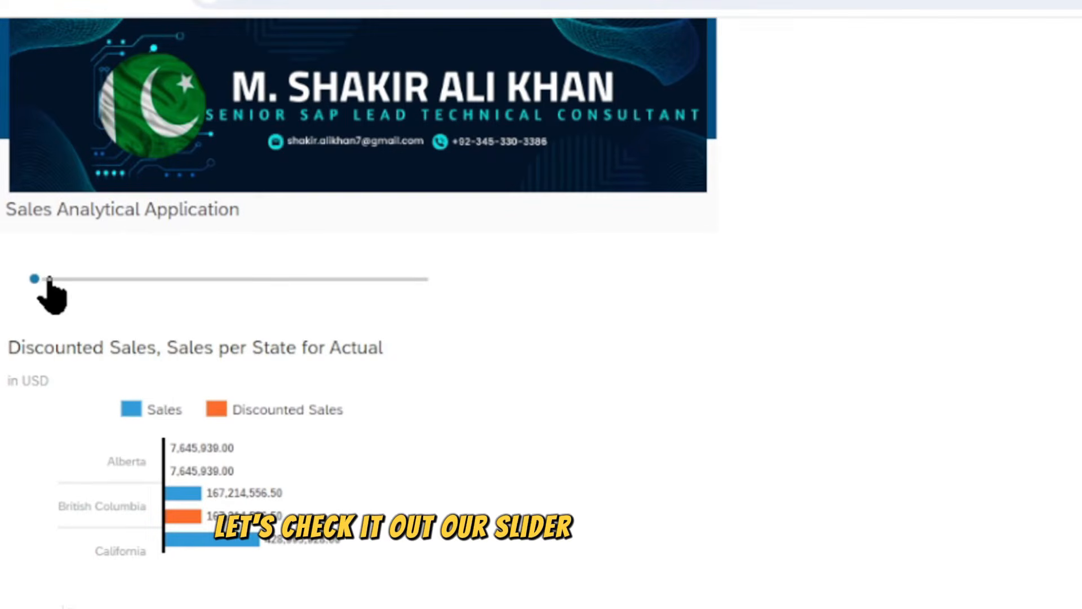
{"action": "left_click", "coordinate": [47, 280]}
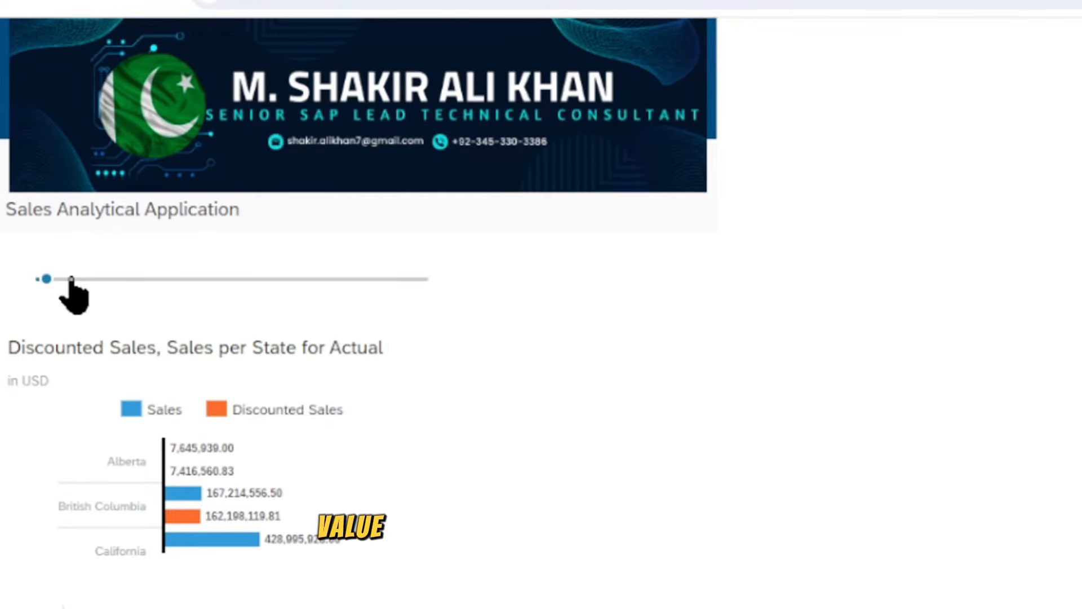
{"action": "left_click", "coordinate": [71, 278]}
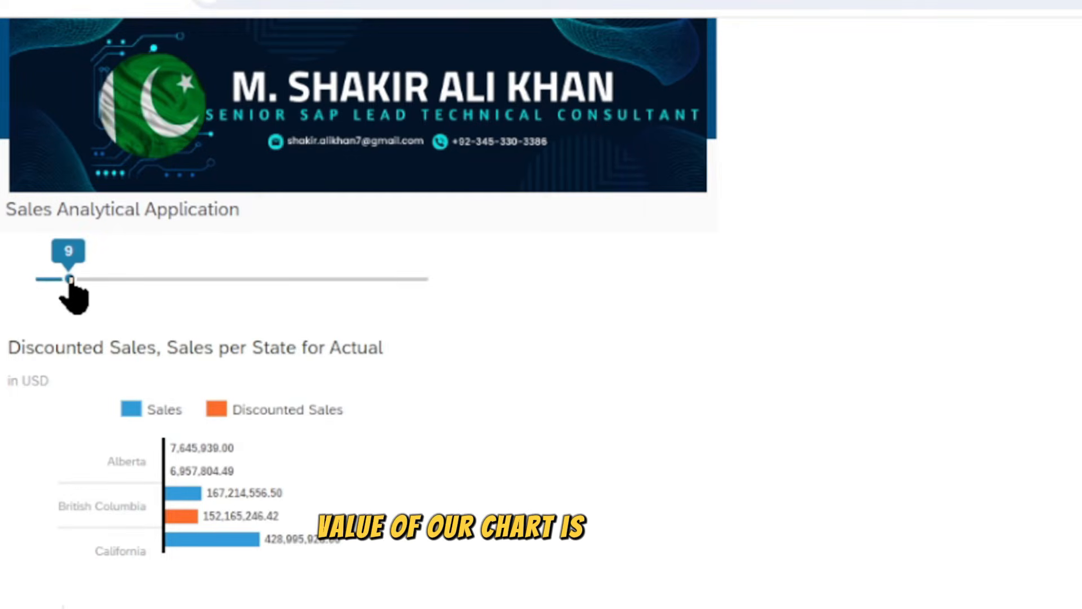
{"action": "mouse_move", "coordinate": [186, 458]}
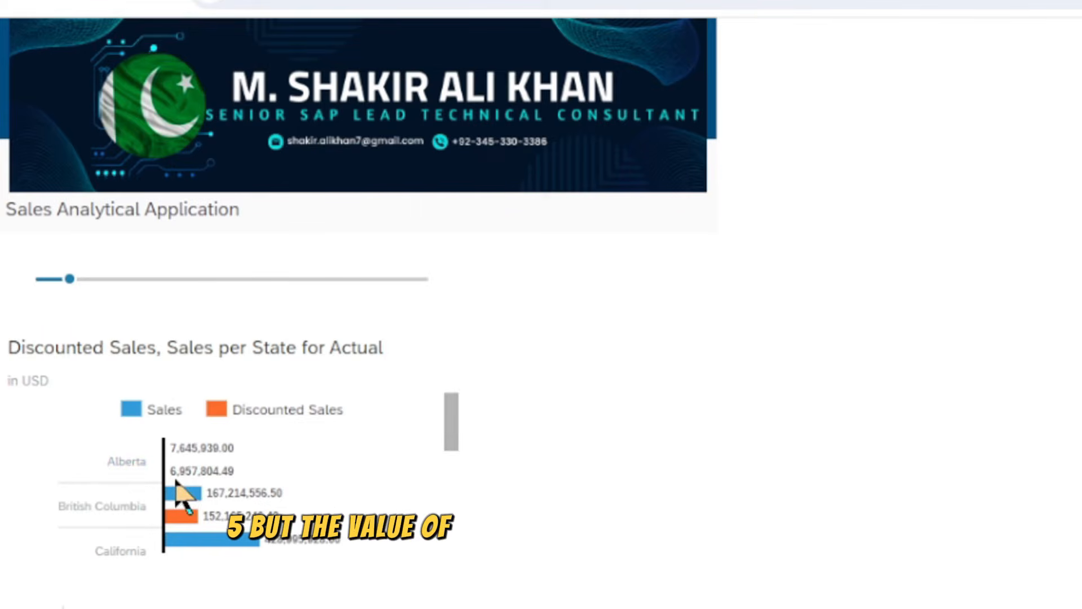
{"action": "mouse_move", "coordinate": [178, 477]}
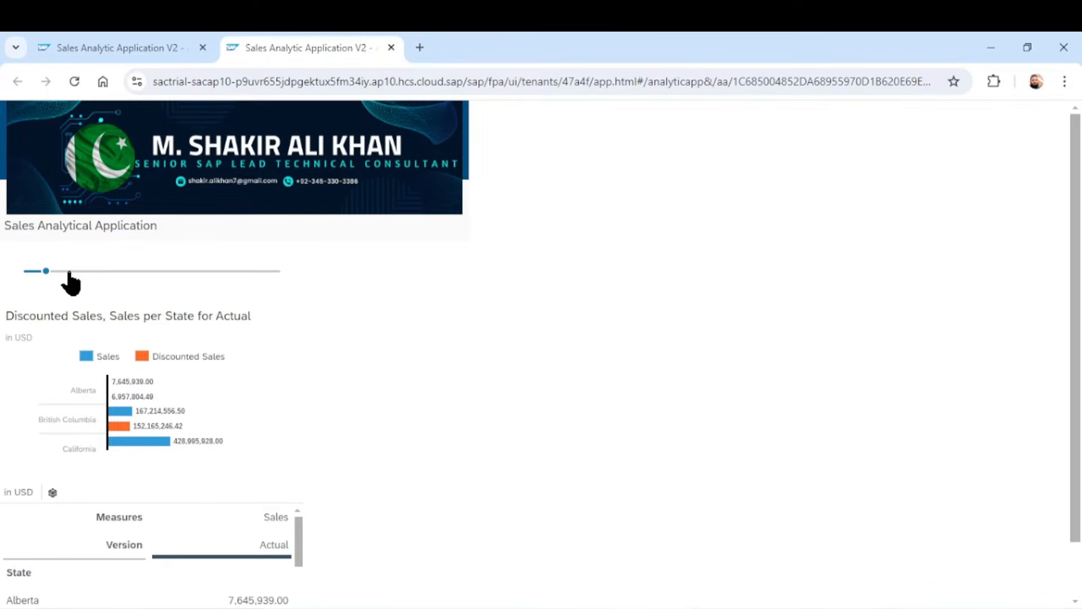
{"action": "left_click", "coordinate": [68, 272]}
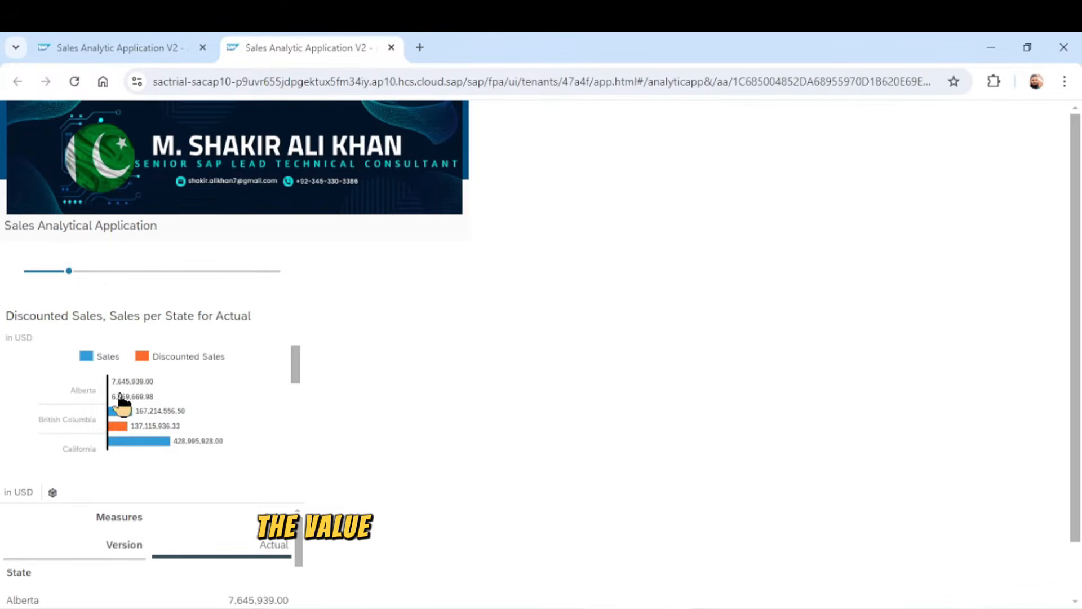
{"action": "mouse_move", "coordinate": [151, 402]}
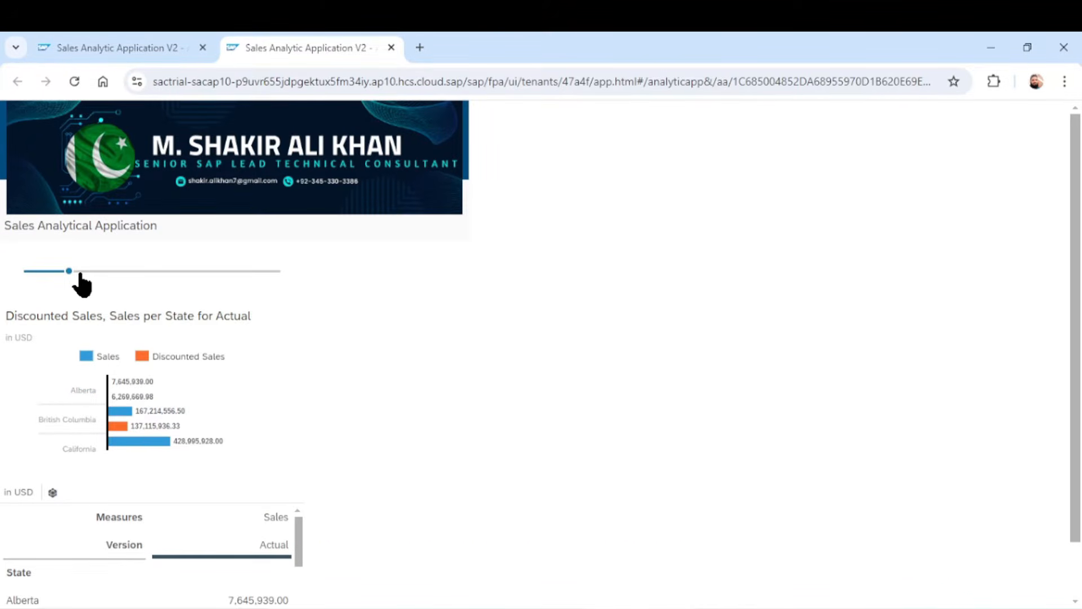
Examine the sales-per-state table below the chart, from its first to its last rows
{"action": "scroll", "coordinate": [430, 461], "scroll_direction": "down", "scroll_amount": 1}
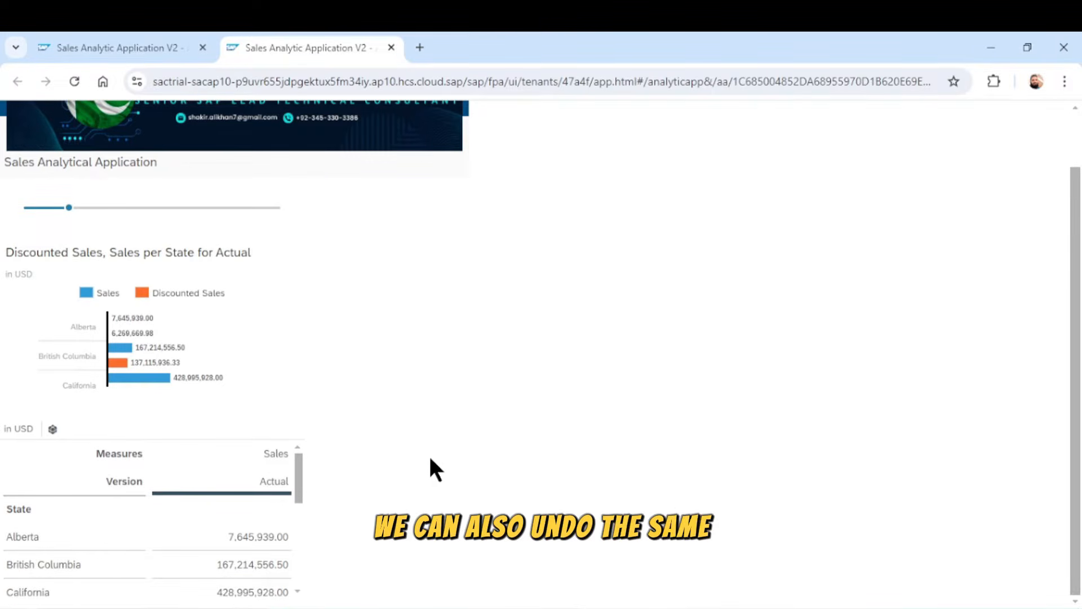
{"action": "scroll", "coordinate": [162, 519], "scroll_direction": "down", "scroll_amount": 5}
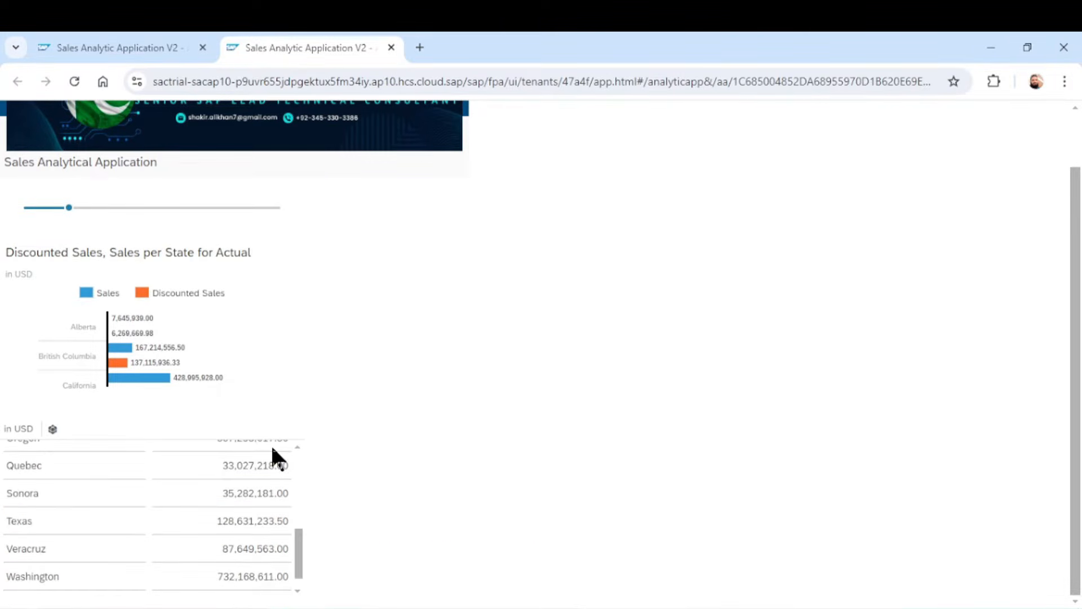
{"action": "scroll", "coordinate": [163, 530], "scroll_direction": "down", "scroll_amount": 1}
{"action": "scroll", "coordinate": [163, 516], "scroll_direction": "up", "scroll_amount": 8}
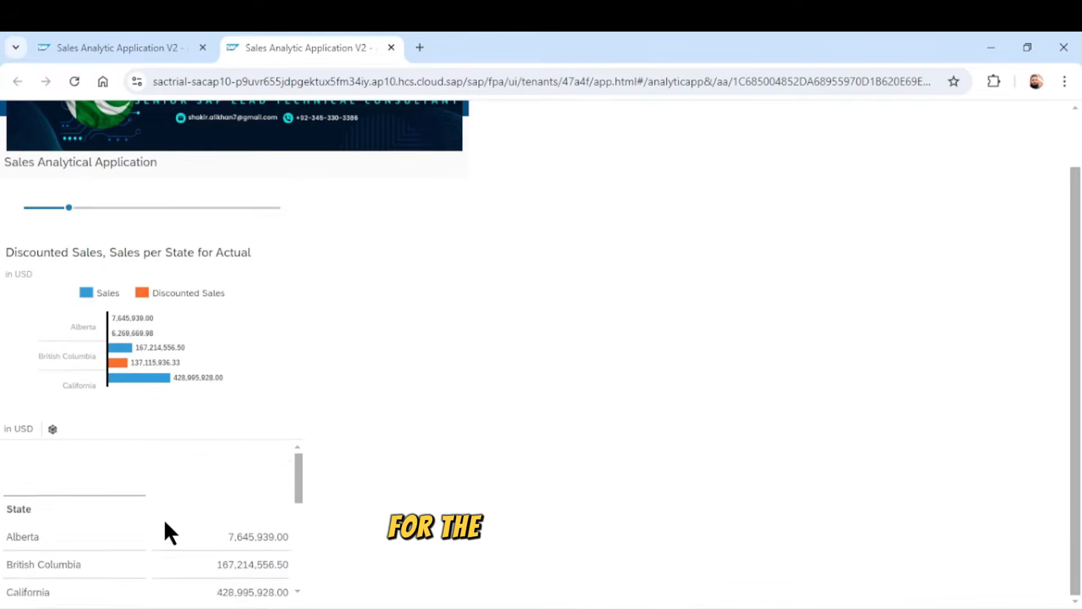
{"action": "scroll", "coordinate": [394, 488], "scroll_direction": "down", "scroll_amount": 1}
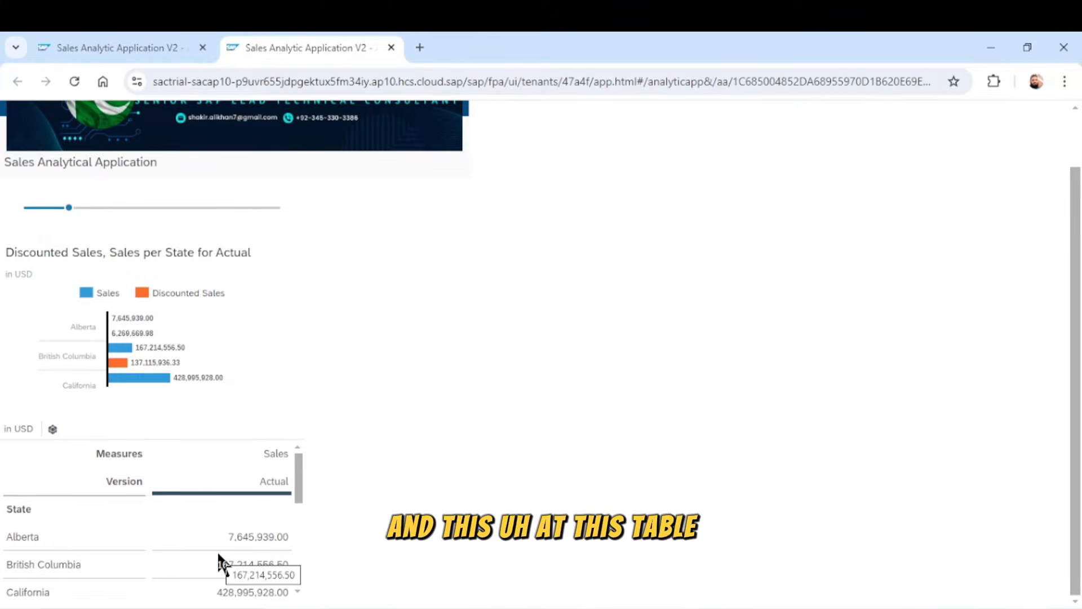
Close the running application, return to the designer canvas and select the sales-per-state table below the chart
{"action": "left_click", "coordinate": [391, 46]}
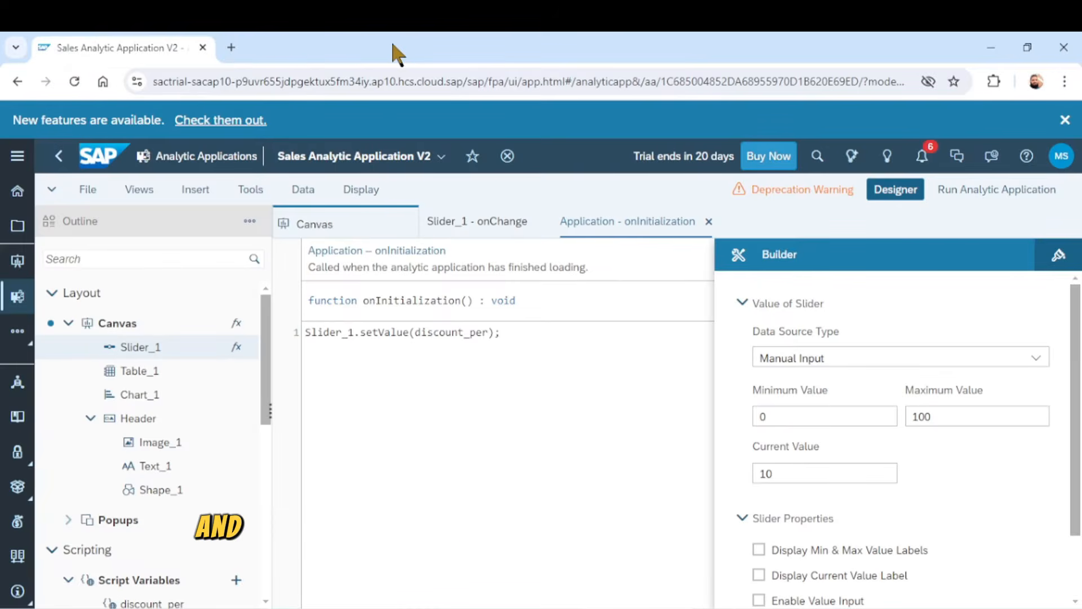
{"action": "left_click", "coordinate": [304, 228]}
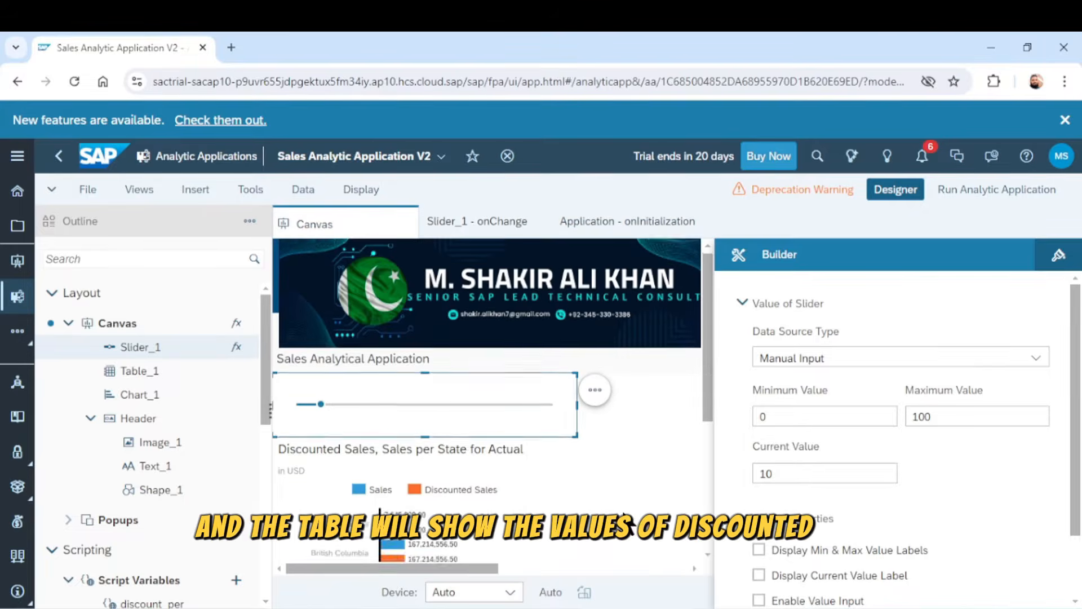
{"action": "scroll", "coordinate": [624, 517], "scroll_direction": "down", "scroll_amount": 4}
{"action": "left_click", "coordinate": [299, 455]}
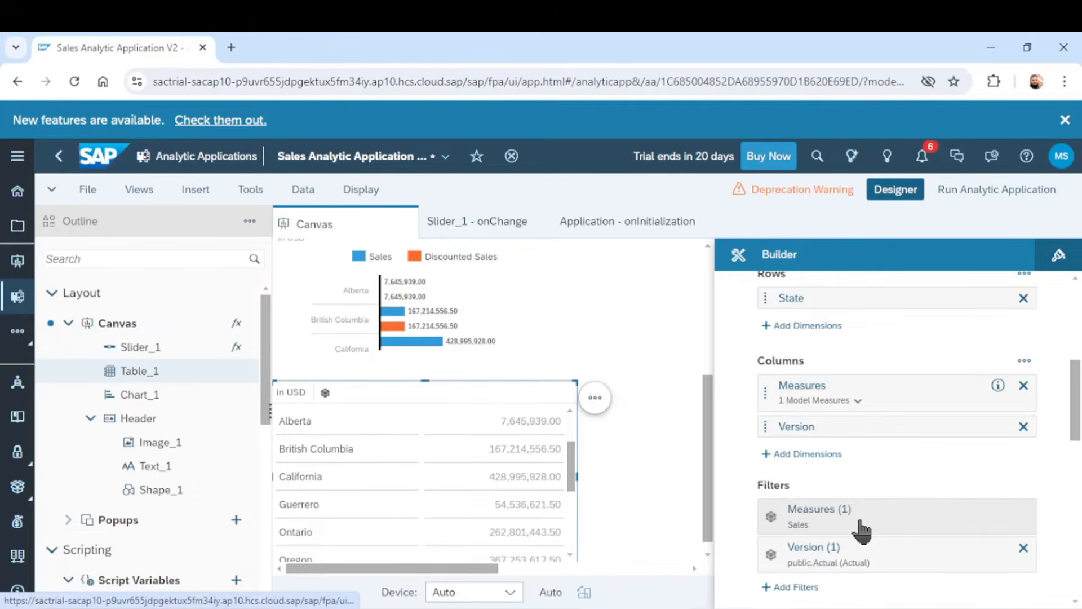
Add Discounted Sales beside Sales in the table's Measures filter and save the analytic application
{"action": "left_click", "coordinate": [861, 528]}
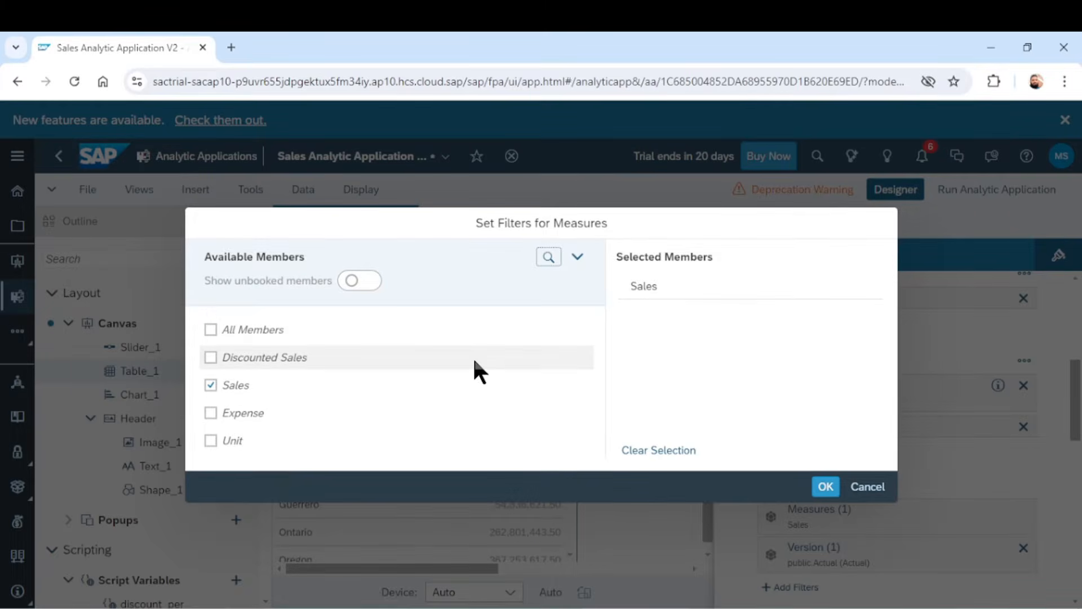
{"action": "left_click", "coordinate": [867, 488]}
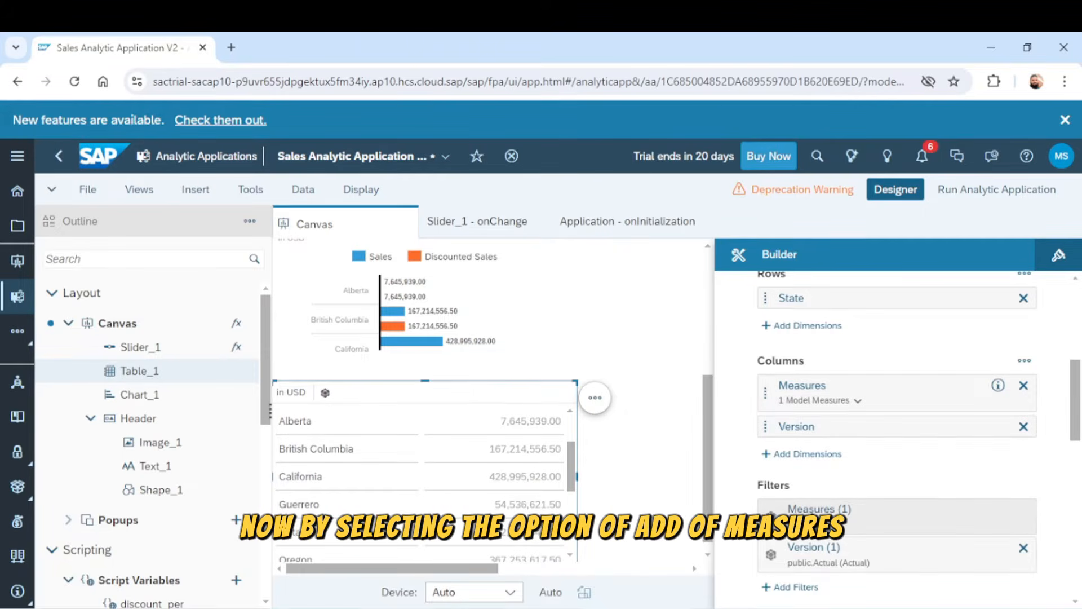
{"action": "left_click", "coordinate": [814, 515]}
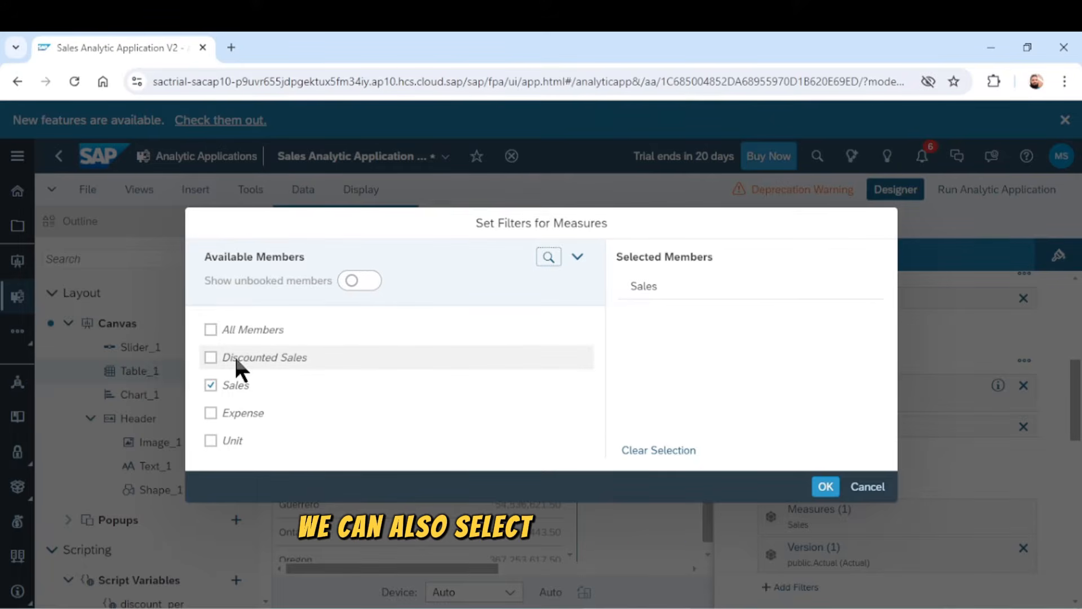
{"action": "left_click", "coordinate": [210, 358]}
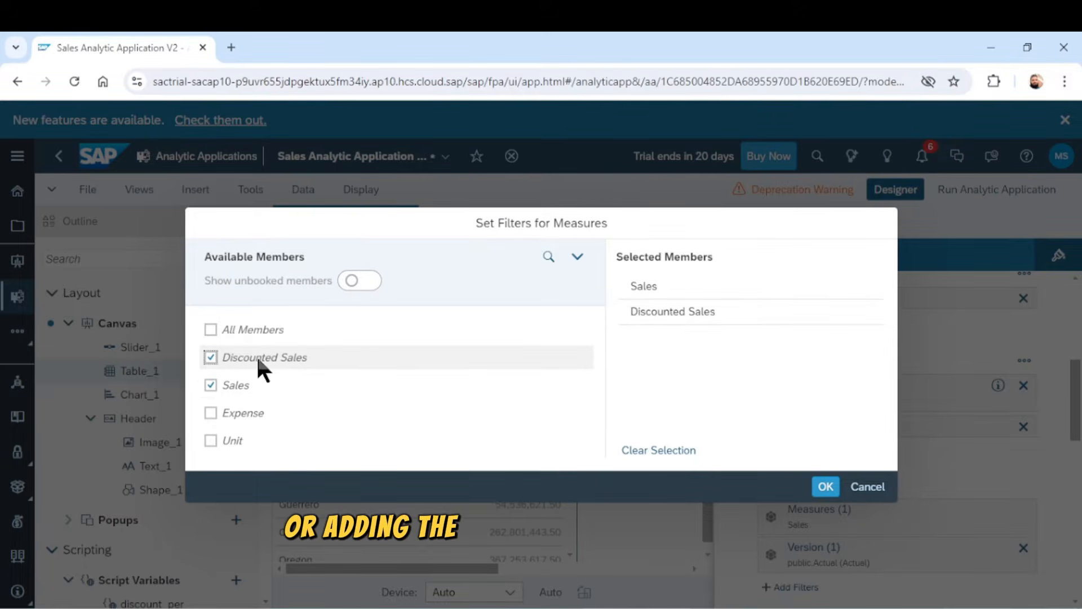
{"action": "left_click", "coordinate": [822, 487]}
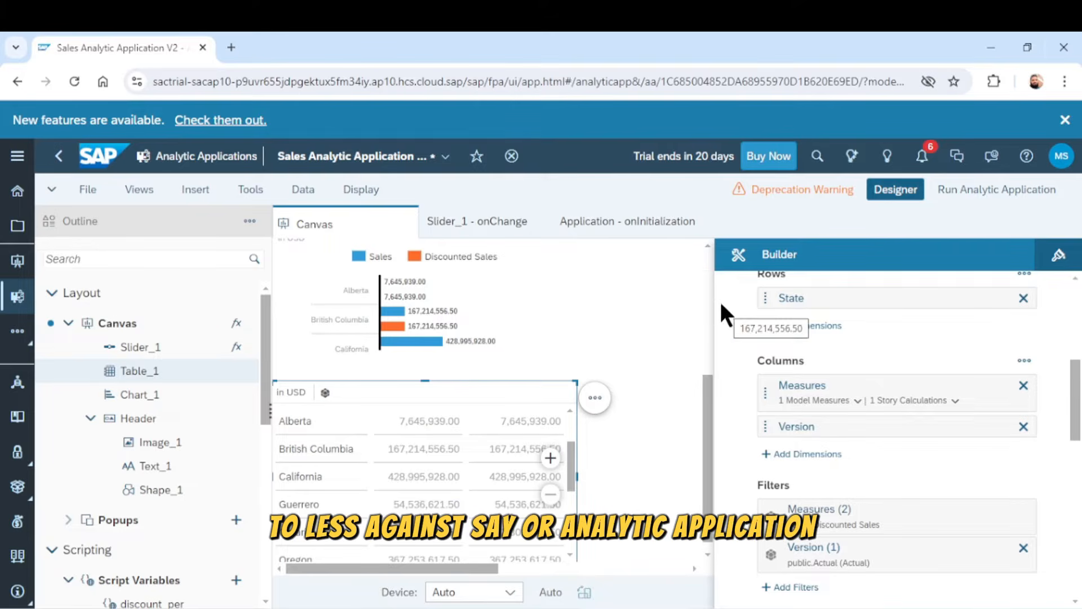
{"action": "key", "text": "ctrl+s"}
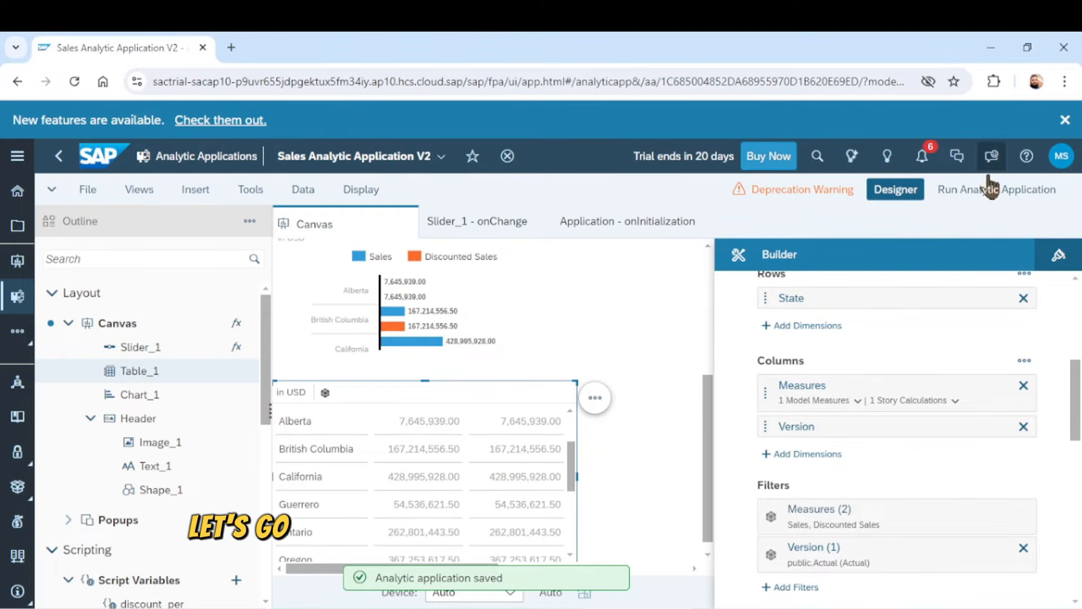
Run the analytic application, test the slider at about a tenth and a third of its range, check chart and table, and close the run
{"action": "left_click", "coordinate": [980, 193]}
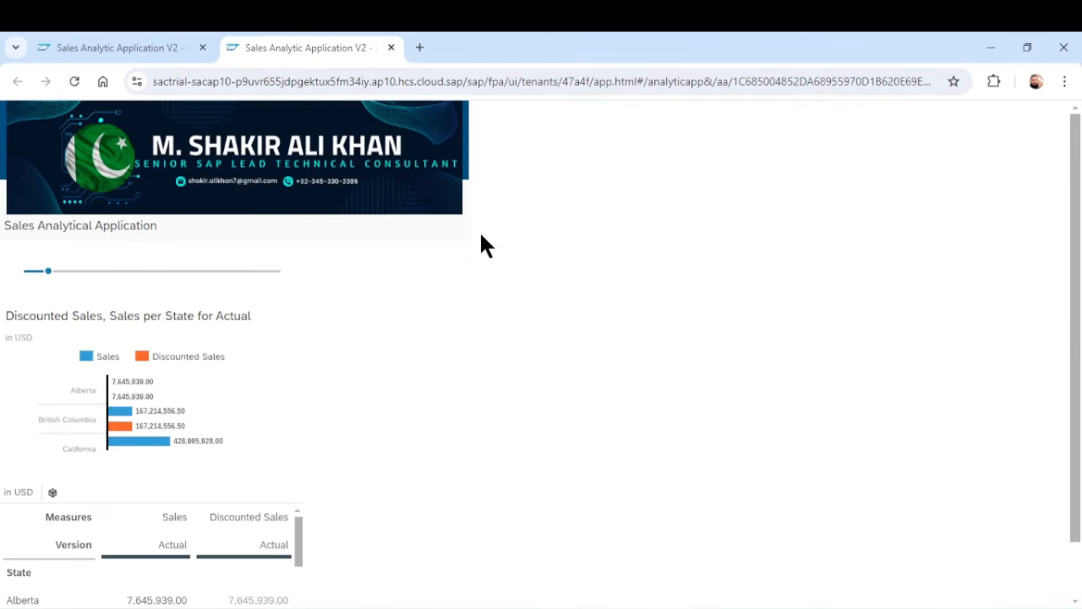
{"action": "scroll", "coordinate": [481, 372], "scroll_direction": "down", "scroll_amount": 1}
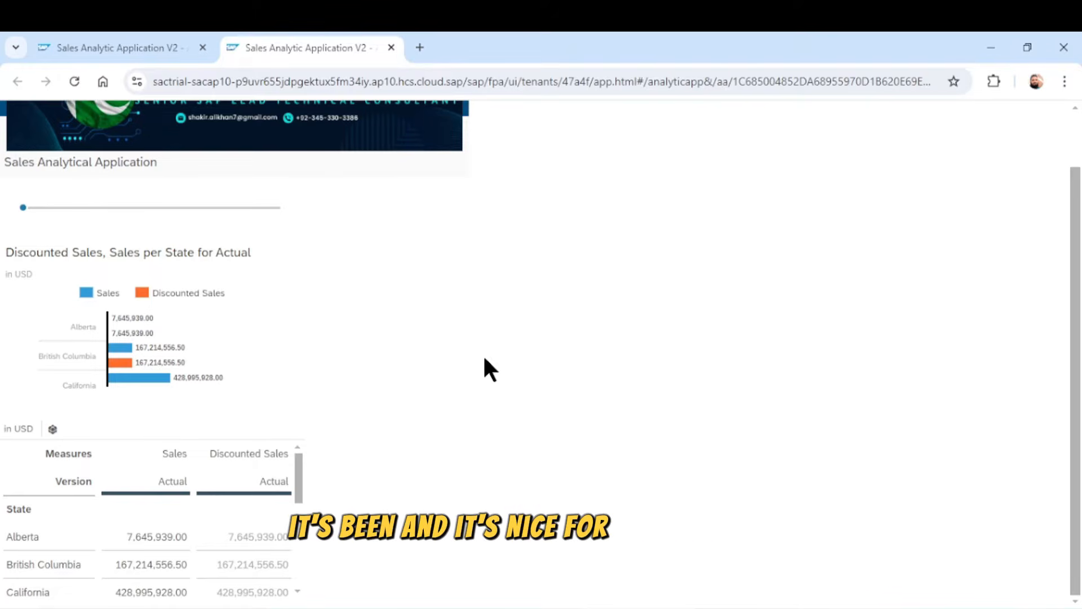
{"action": "scroll", "coordinate": [482, 353], "scroll_direction": "up", "scroll_amount": 1}
{"action": "left_click", "coordinate": [48, 272]}
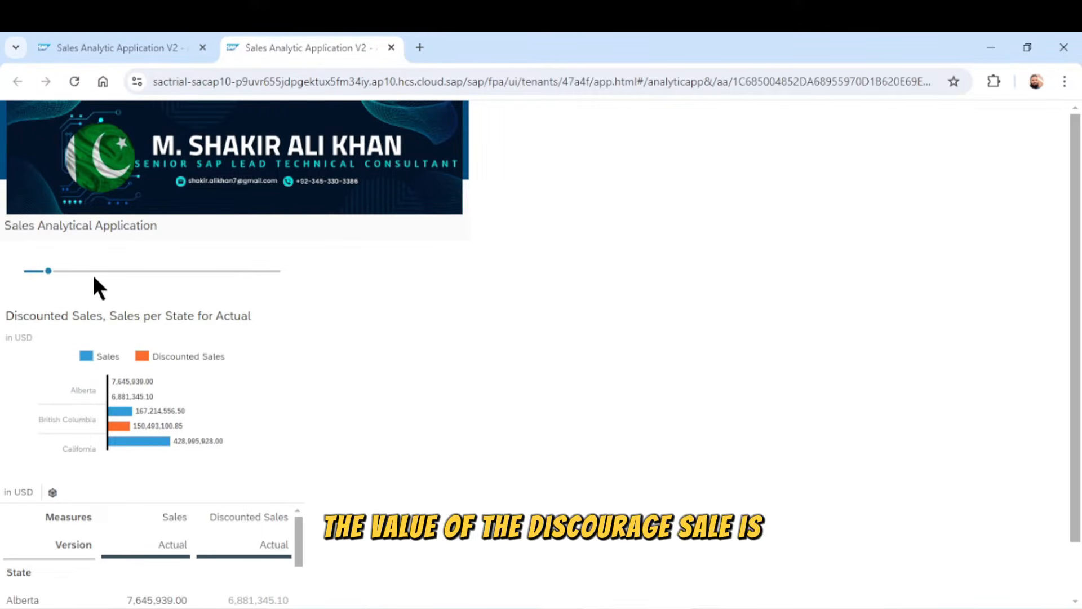
{"action": "left_click", "coordinate": [107, 271]}
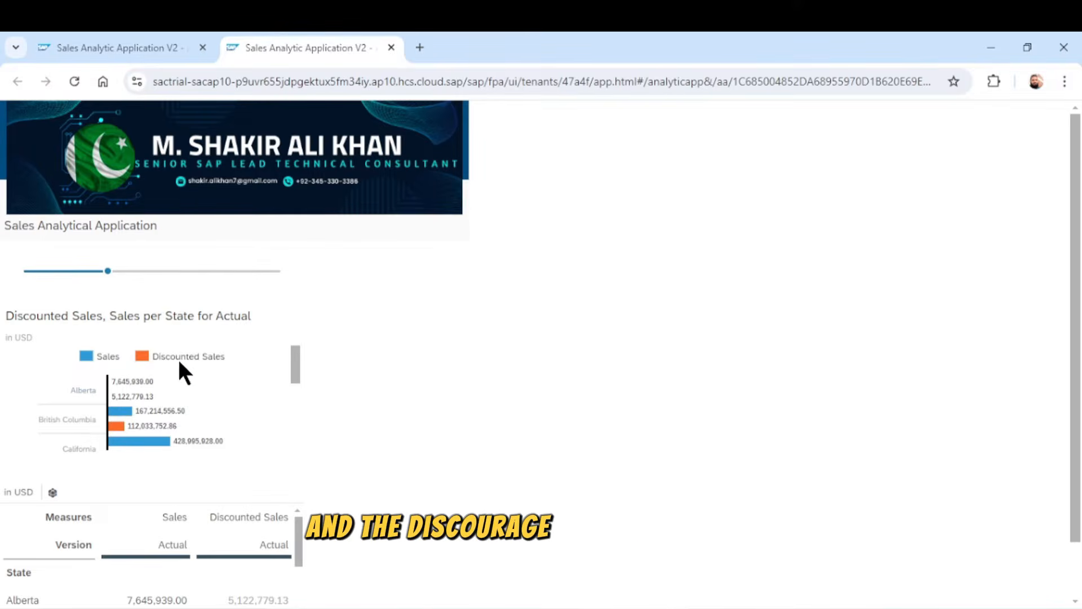
{"action": "mouse_move", "coordinate": [127, 401]}
{"action": "scroll", "coordinate": [397, 434], "scroll_direction": "down", "scroll_amount": 1}
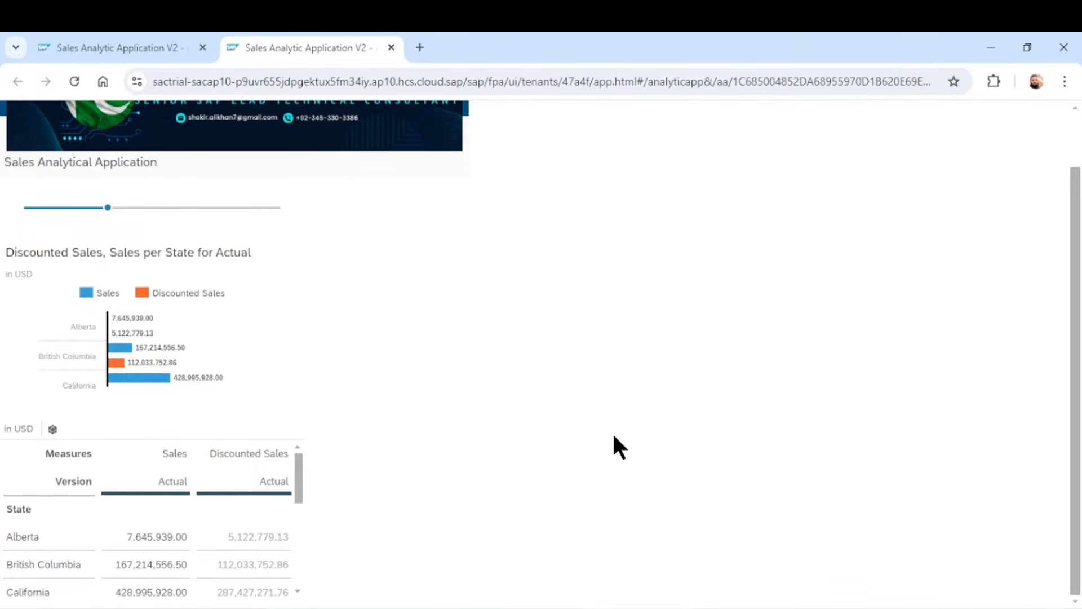
{"action": "scroll", "coordinate": [614, 436], "scroll_direction": "up", "scroll_amount": 1}
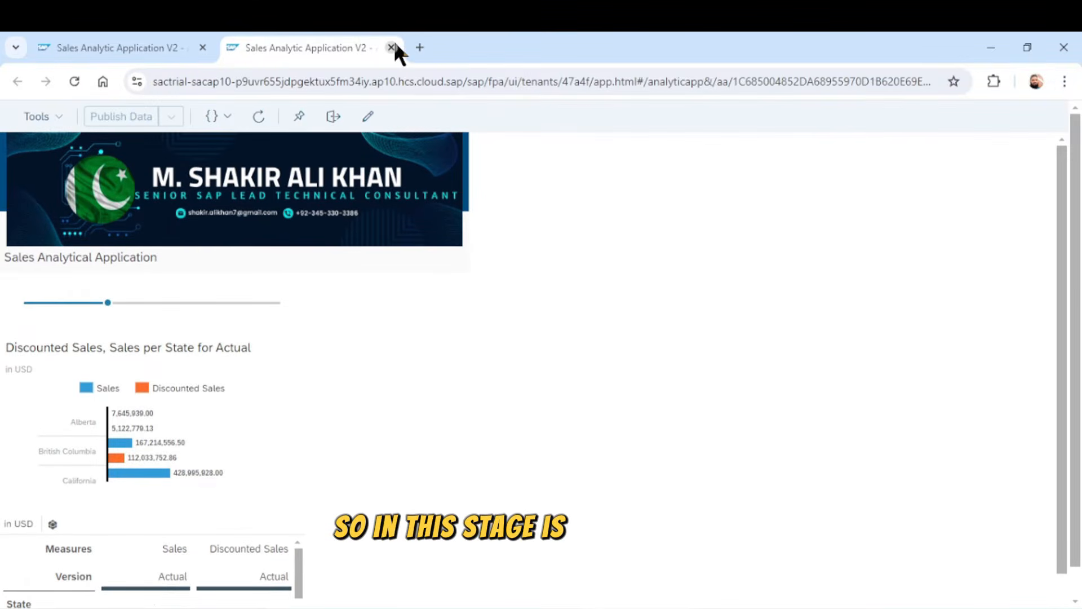
{"action": "left_click", "coordinate": [391, 47]}
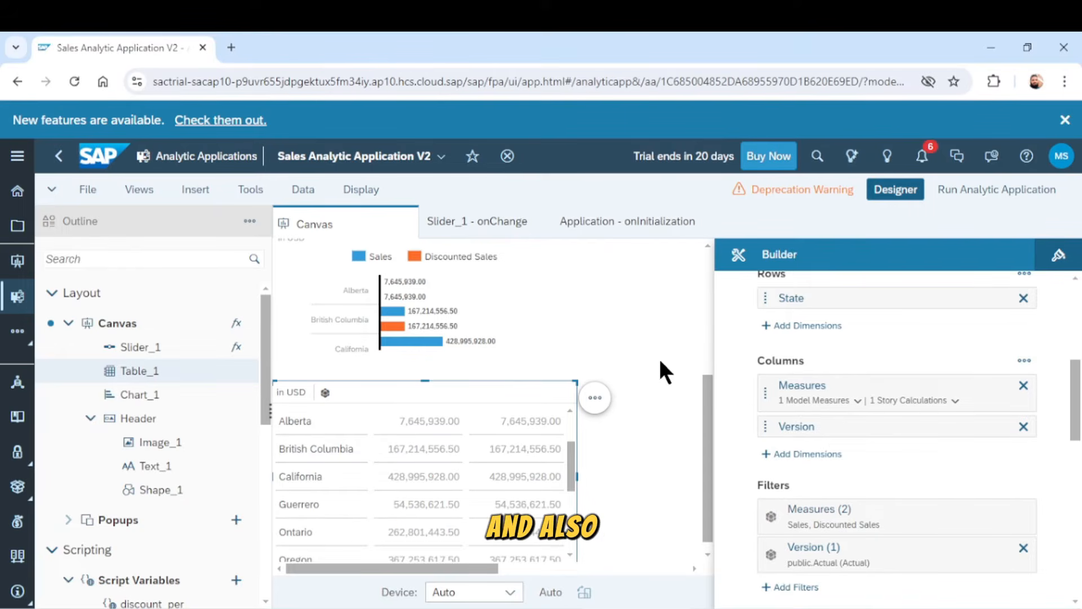
Examine the canvas layout from the header and slider down to the chart and table
{"action": "scroll", "coordinate": [670, 331], "scroll_direction": "up", "scroll_amount": 3}
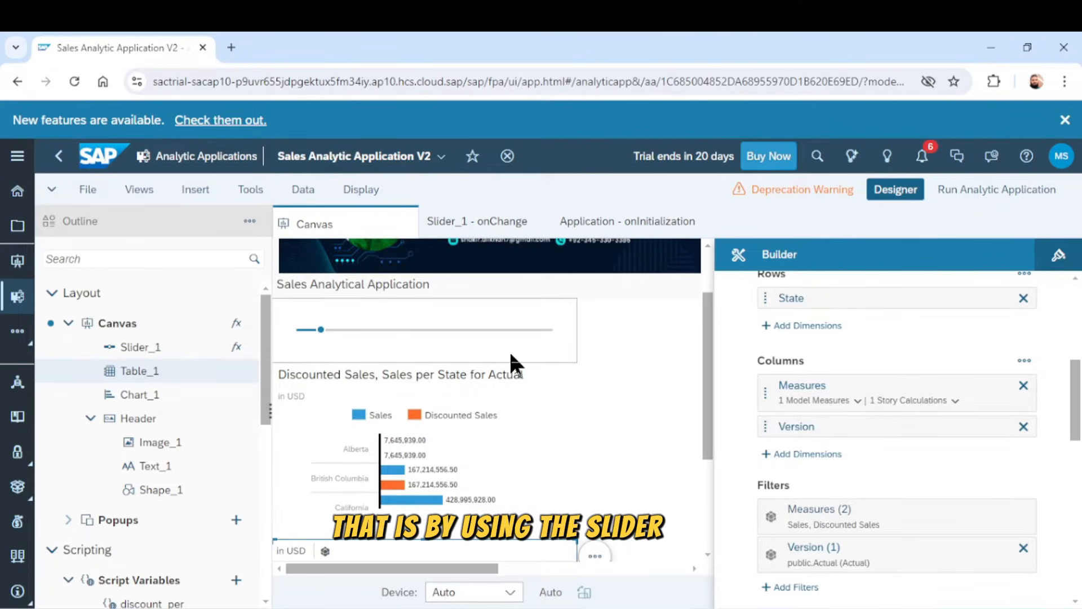
{"action": "scroll", "coordinate": [652, 430], "scroll_direction": "down", "scroll_amount": 3}
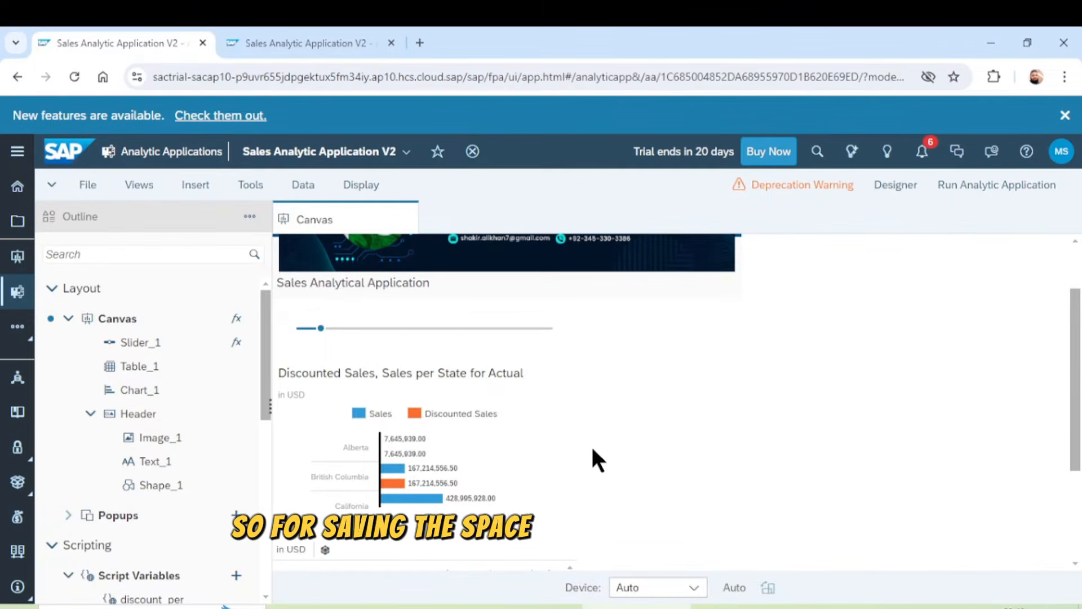
{"action": "scroll", "coordinate": [591, 445], "scroll_direction": "down", "scroll_amount": 3}
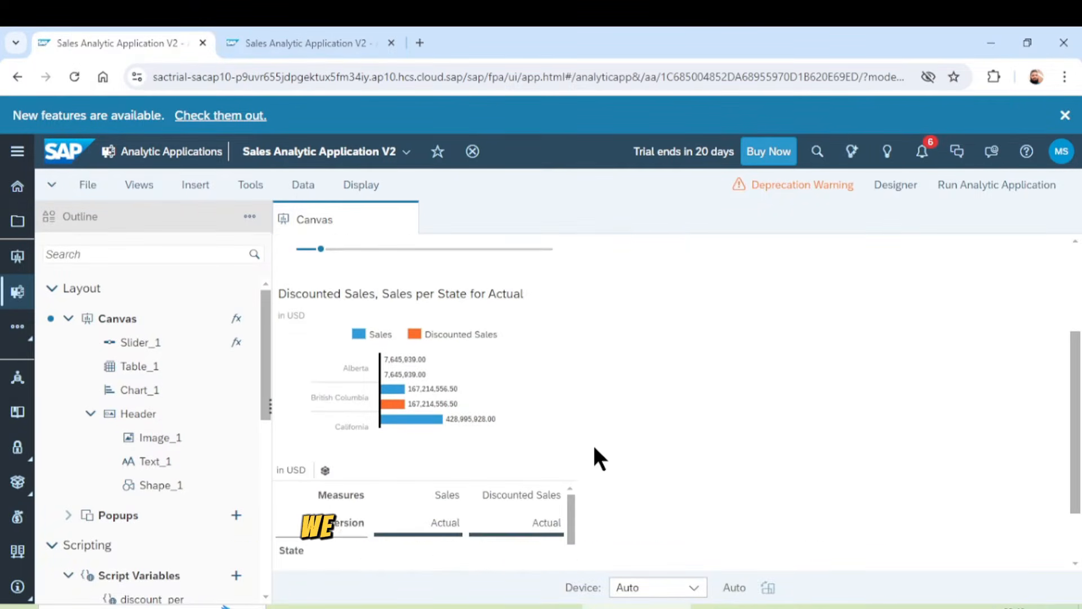
{"action": "scroll", "coordinate": [594, 443], "scroll_direction": "down", "scroll_amount": 2}
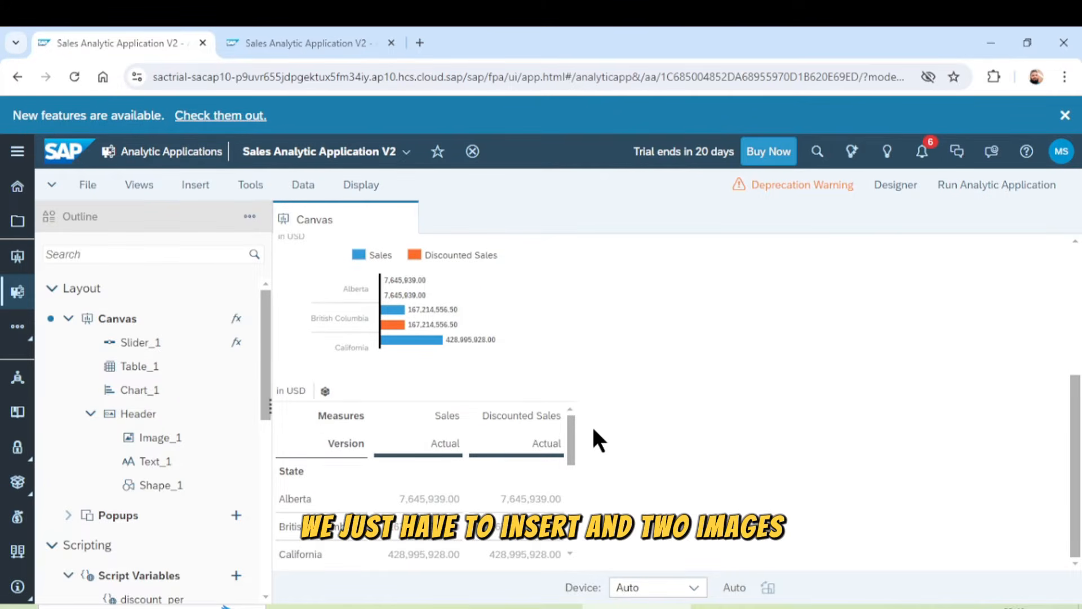
{"action": "scroll", "coordinate": [593, 431], "scroll_direction": "up", "scroll_amount": 5}
{"action": "scroll", "coordinate": [595, 429], "scroll_direction": "down", "scroll_amount": 5}
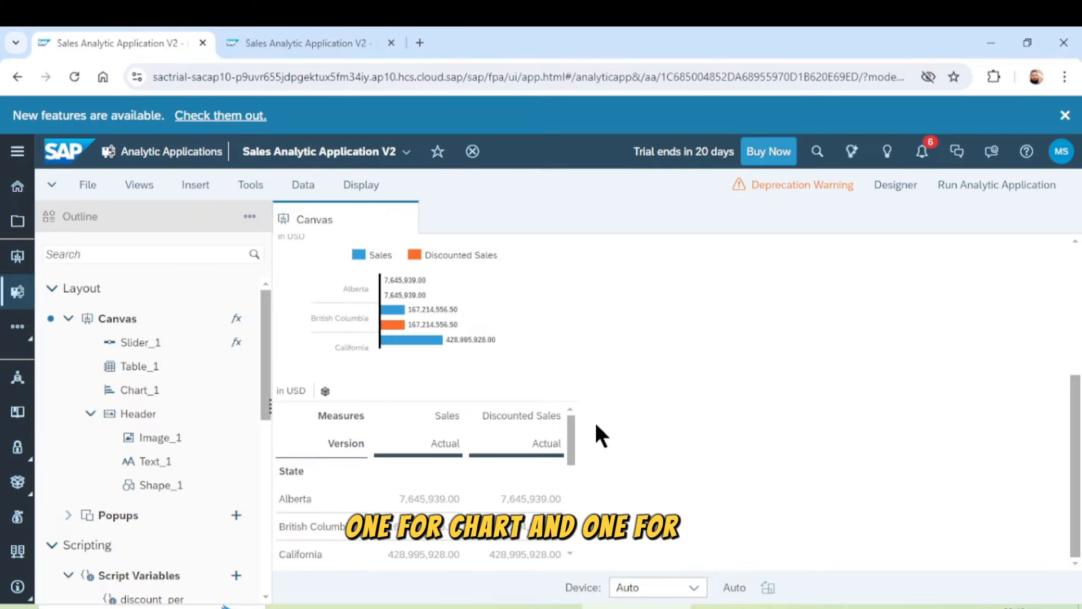
{"action": "scroll", "coordinate": [599, 422], "scroll_direction": "up", "scroll_amount": 5}
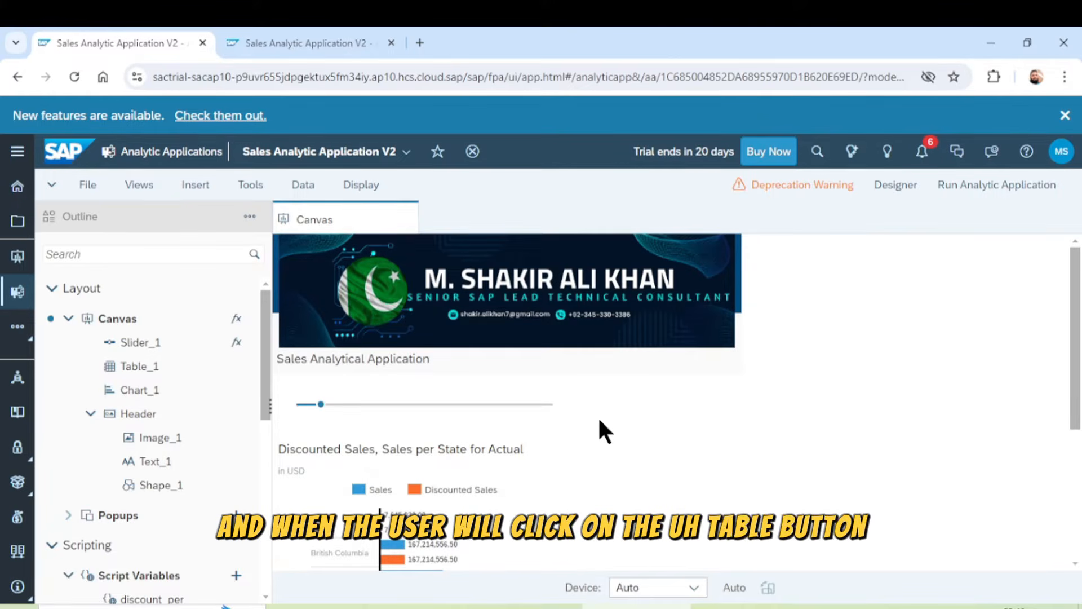
{"action": "scroll", "coordinate": [599, 420], "scroll_direction": "down", "scroll_amount": 3}
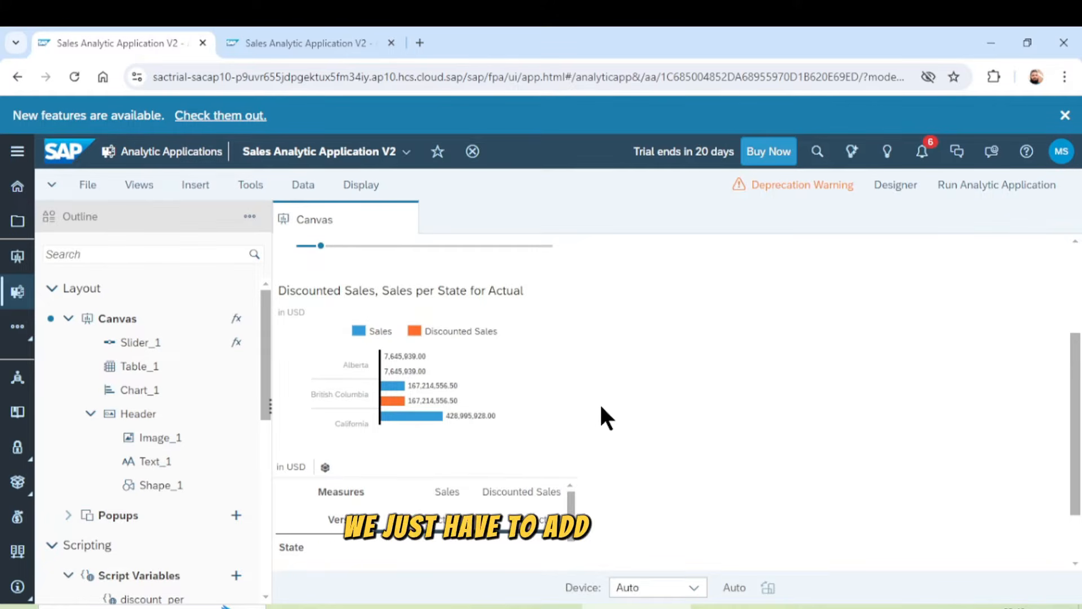
Upload the table and chart PNG files from the Desktop and insert both images on the canvas
{"action": "left_click", "coordinate": [198, 186]}
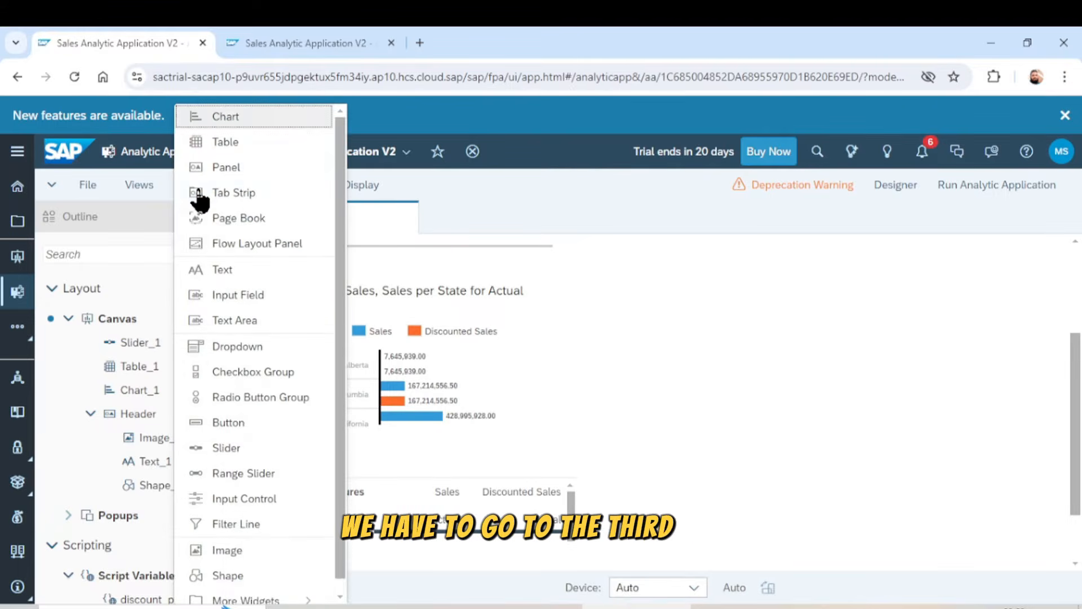
{"action": "left_click", "coordinate": [226, 548]}
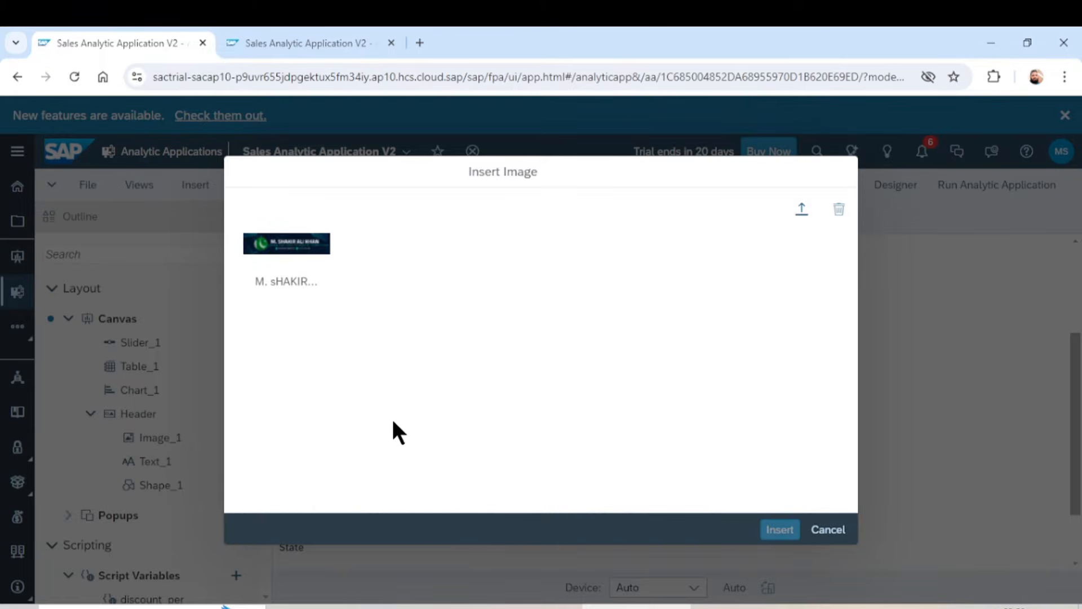
{"action": "left_click", "coordinate": [801, 210]}
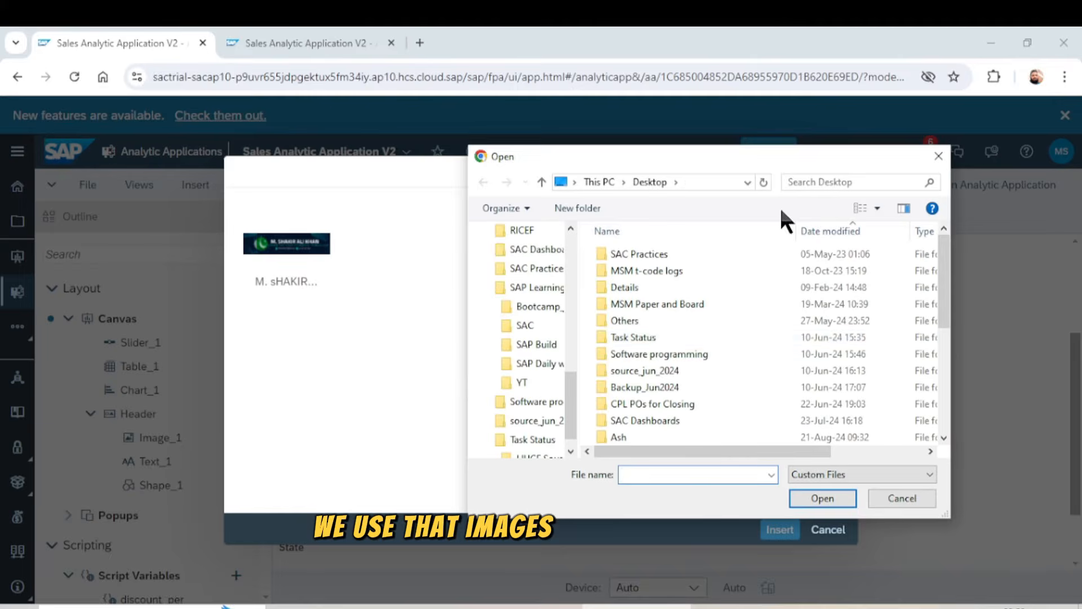
{"action": "scroll", "coordinate": [656, 346], "scroll_direction": "down", "scroll_amount": 5}
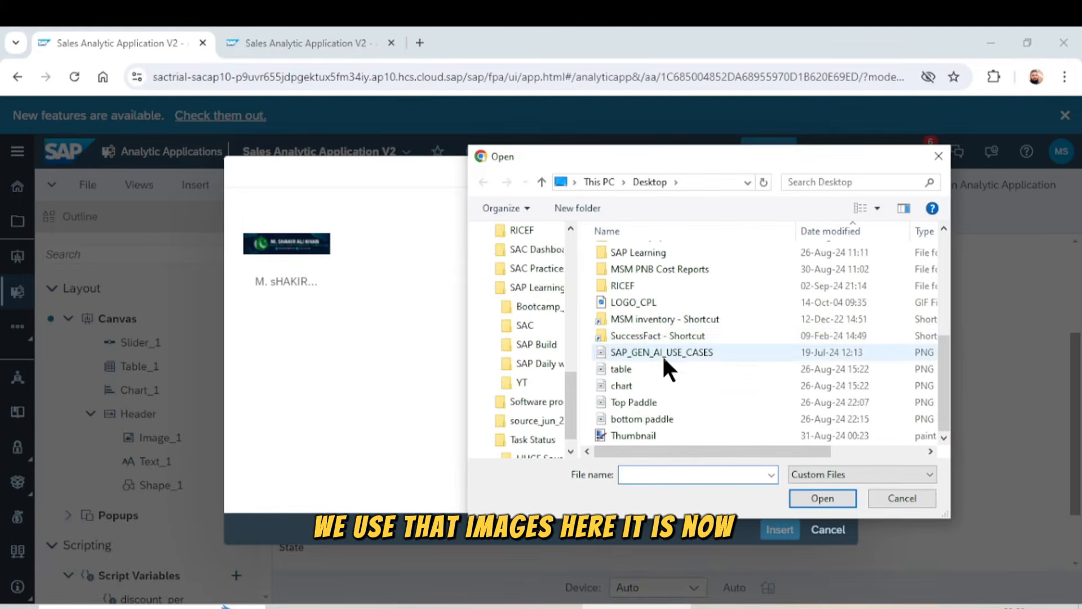
{"action": "left_click", "coordinate": [629, 372]}
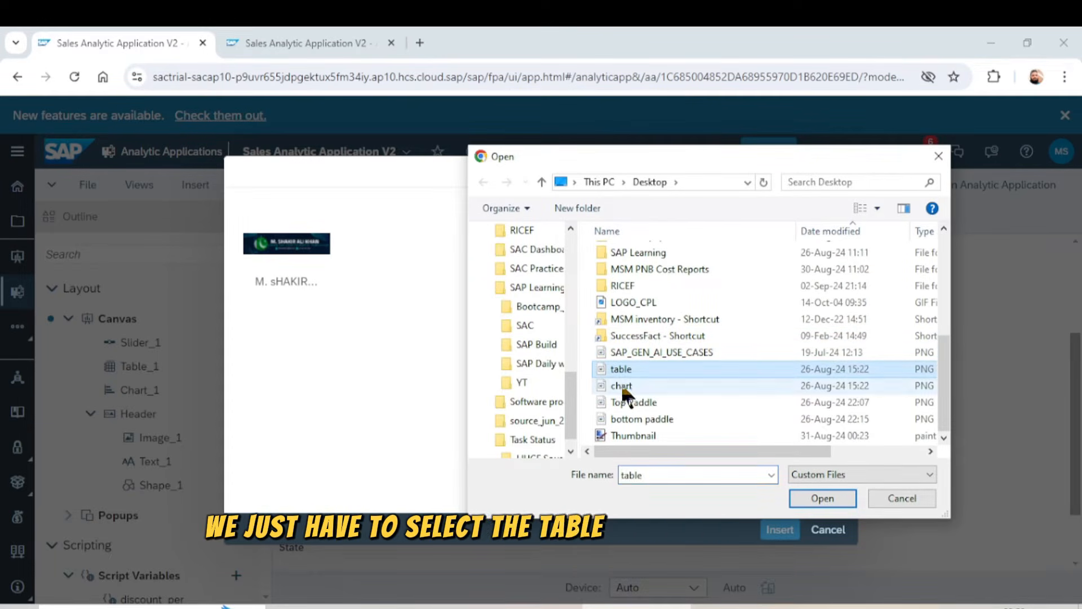
{"action": "left_click", "coordinate": [622, 385], "text": "ctrl"}
{"action": "left_click", "coordinate": [823, 498]}
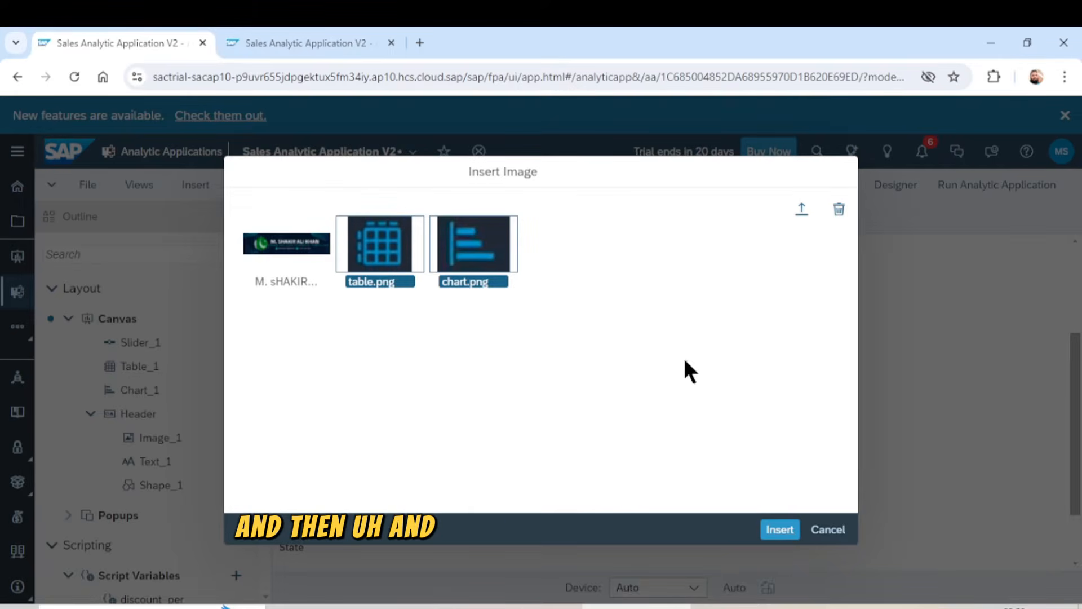
{"action": "left_click", "coordinate": [780, 530]}
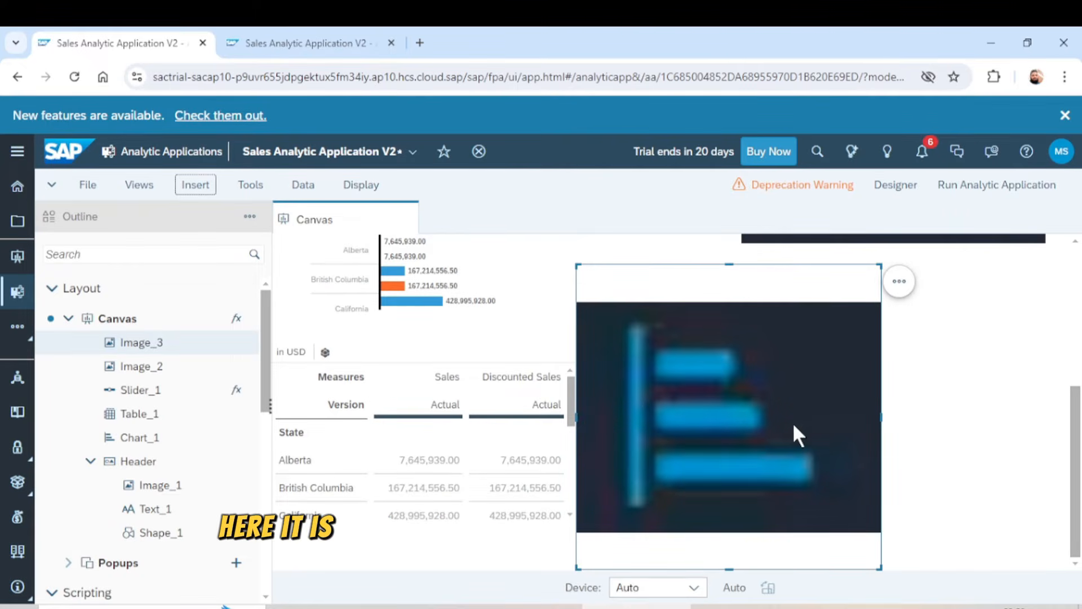
Shrink the inserted chart image to a small icon beside the sales chart
{"action": "scroll", "coordinate": [794, 421], "scroll_direction": "up", "scroll_amount": 5}
{"action": "scroll", "coordinate": [799, 404], "scroll_direction": "down", "scroll_amount": 5}
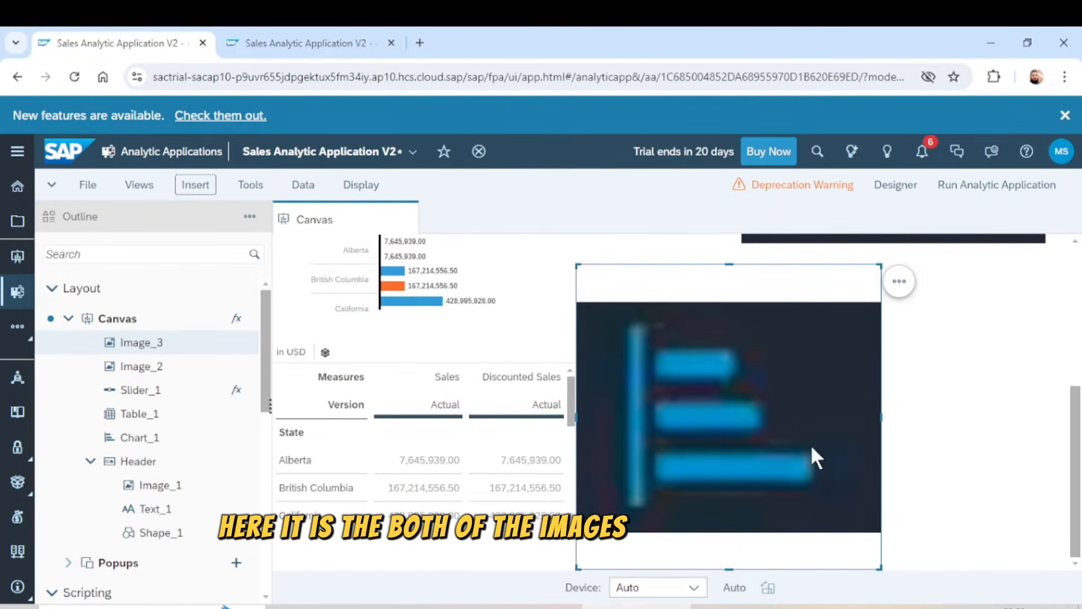
{"action": "left_click_drag", "start_coordinate": [877, 564], "coordinate": [659, 319]}
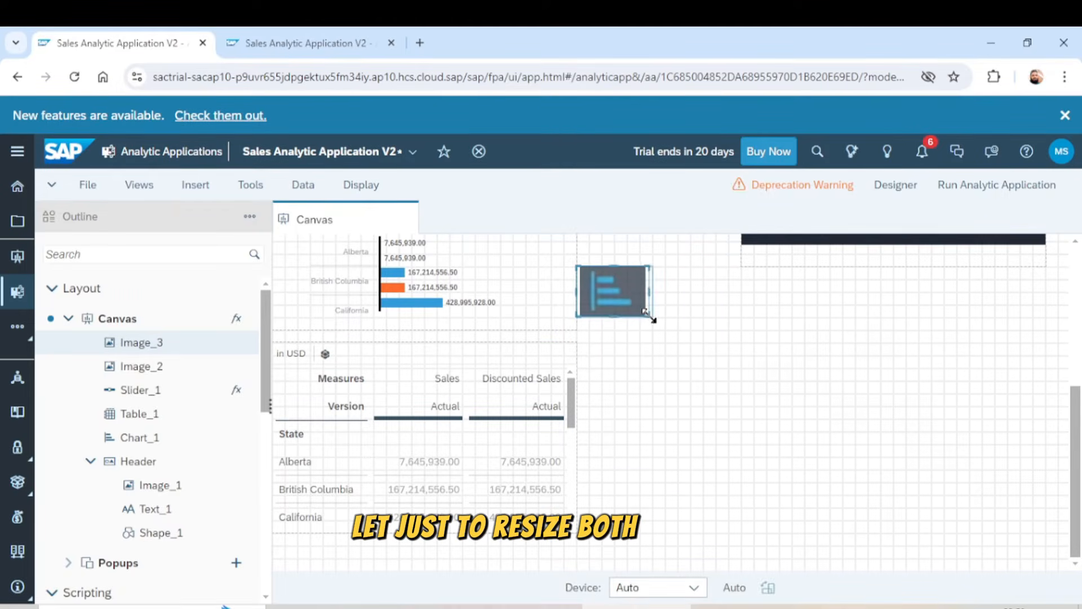
Shrink the inserted table image to icon size and move it below the chart icon, beside the data table
{"action": "scroll", "coordinate": [790, 350], "scroll_direction": "up", "scroll_amount": 5}
{"action": "left_click", "coordinate": [938, 373]}
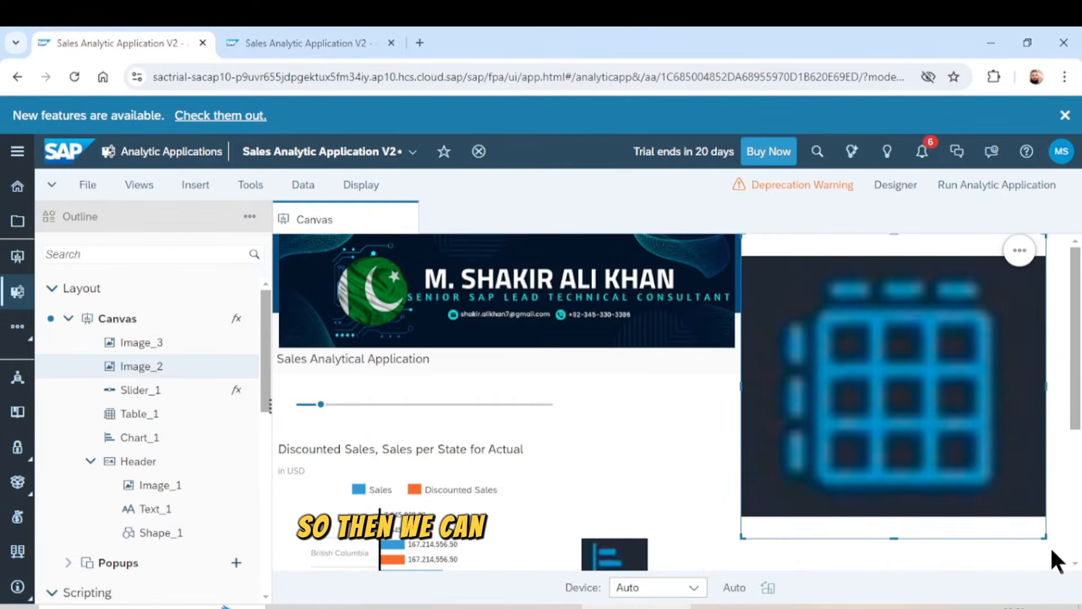
{"action": "left_click_drag", "start_coordinate": [1044, 535], "coordinate": [792, 285]}
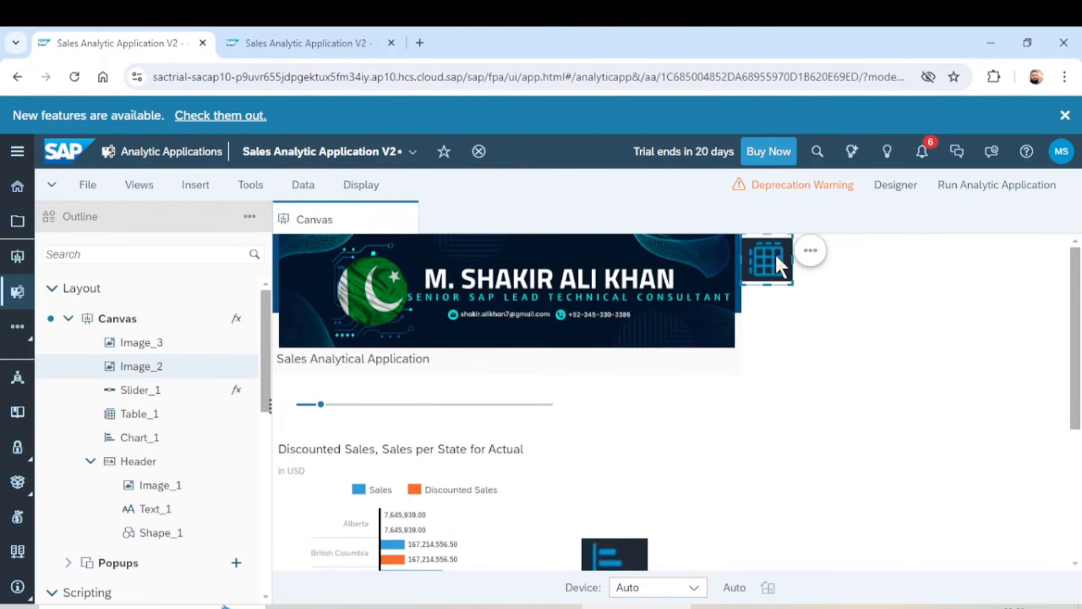
{"action": "left_click_drag", "start_coordinate": [769, 256], "coordinate": [637, 535]}
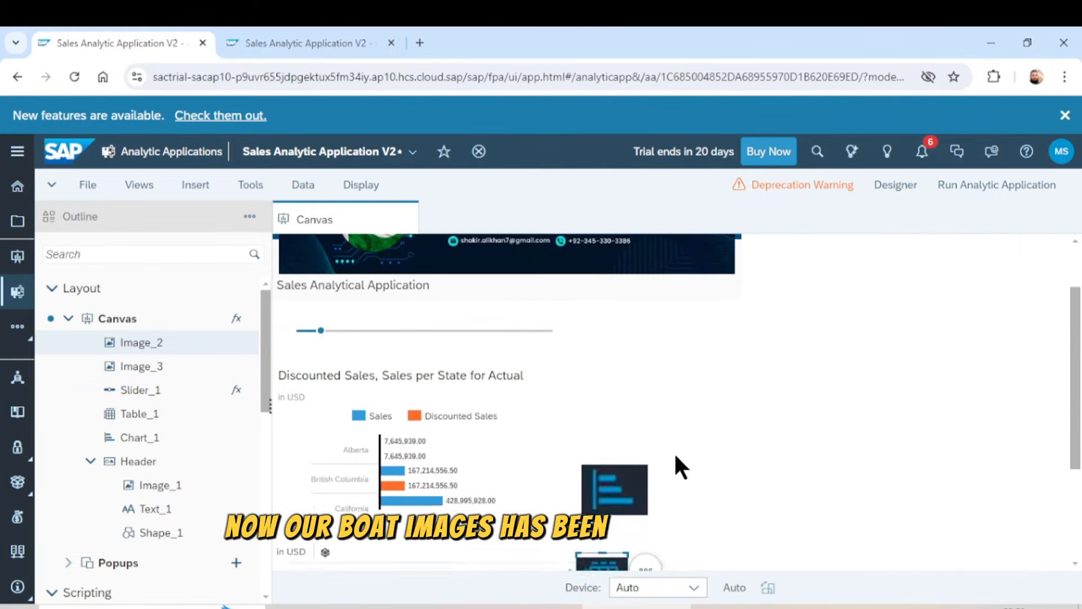
Shrink the chart icon to the table icon's width and move it up level with the sales chart's upper edge
{"action": "scroll", "coordinate": [677, 458], "scroll_direction": "down", "scroll_amount": 3}
{"action": "left_click", "coordinate": [618, 352]}
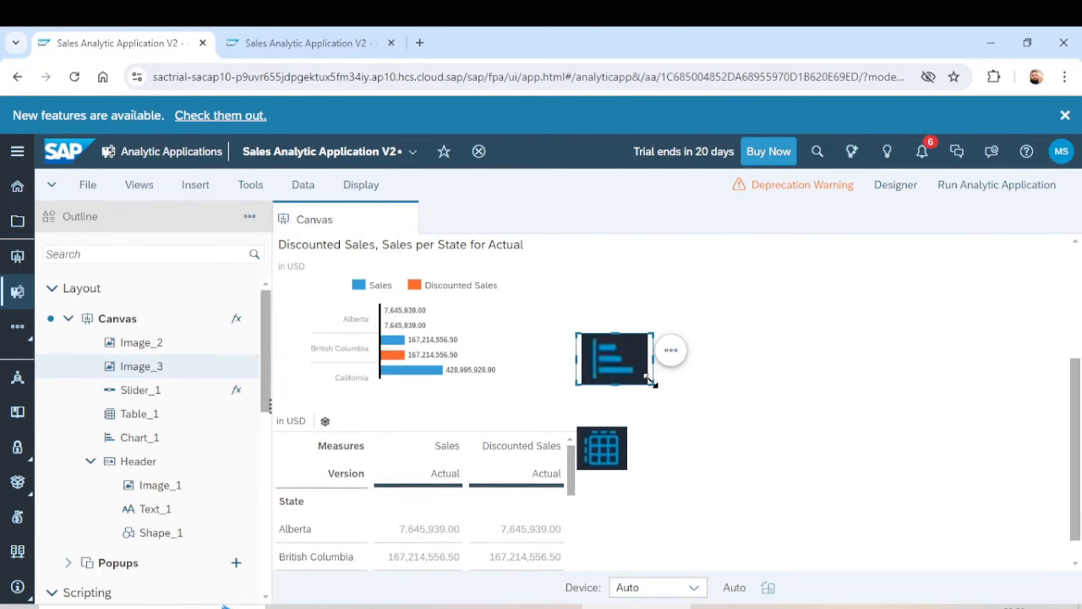
{"action": "left_click_drag", "start_coordinate": [653, 383], "coordinate": [628, 367]}
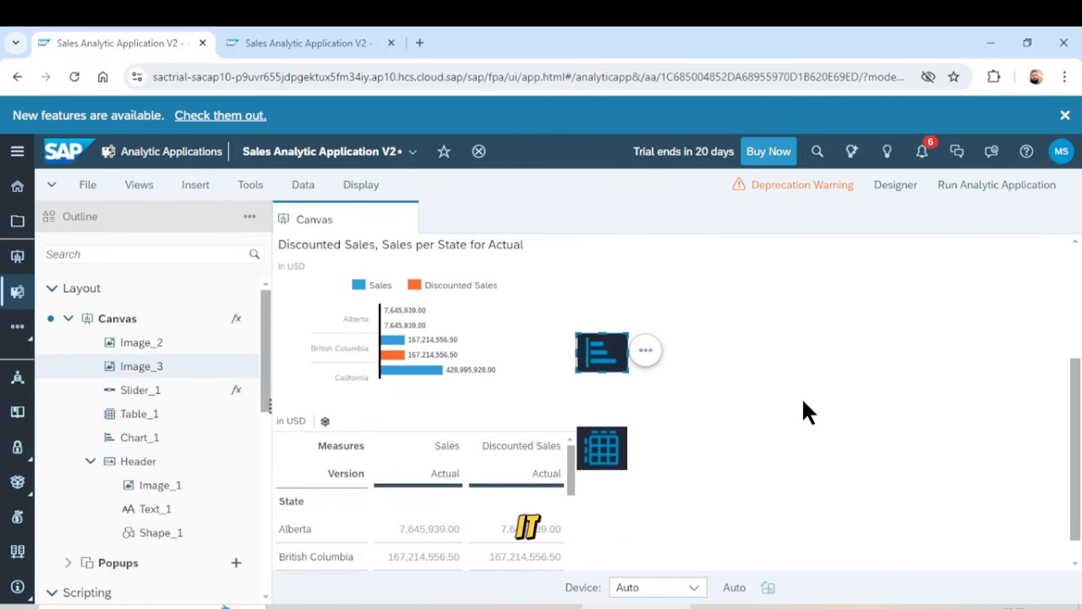
{"action": "scroll", "coordinate": [661, 409], "scroll_direction": "up", "scroll_amount": 2}
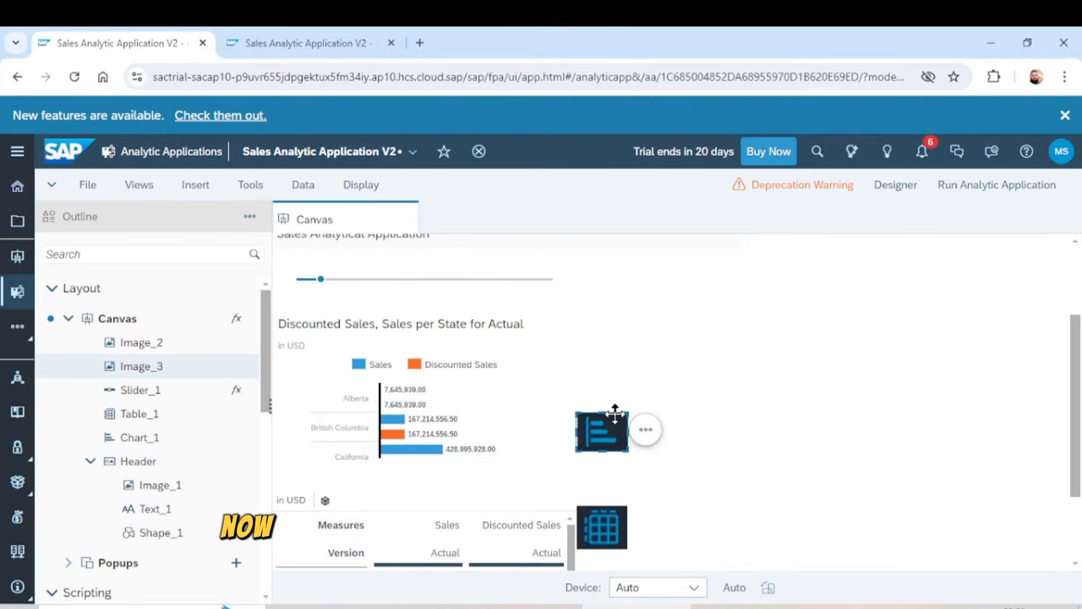
{"action": "left_click_drag", "start_coordinate": [615, 415], "coordinate": [610, 319]}
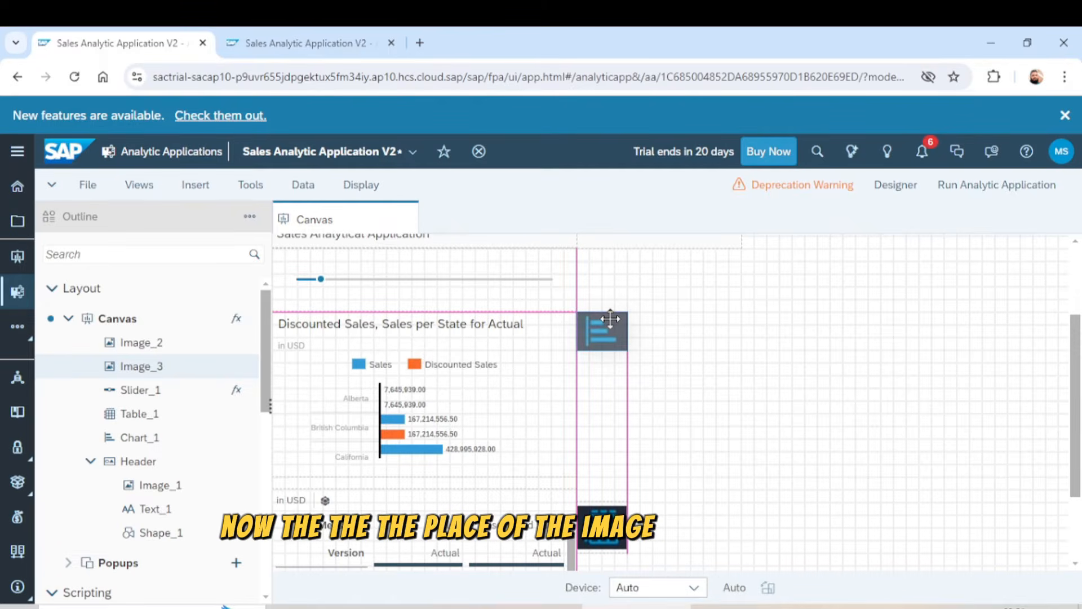
{"action": "left_click_drag", "start_coordinate": [610, 319], "coordinate": [610, 319]}
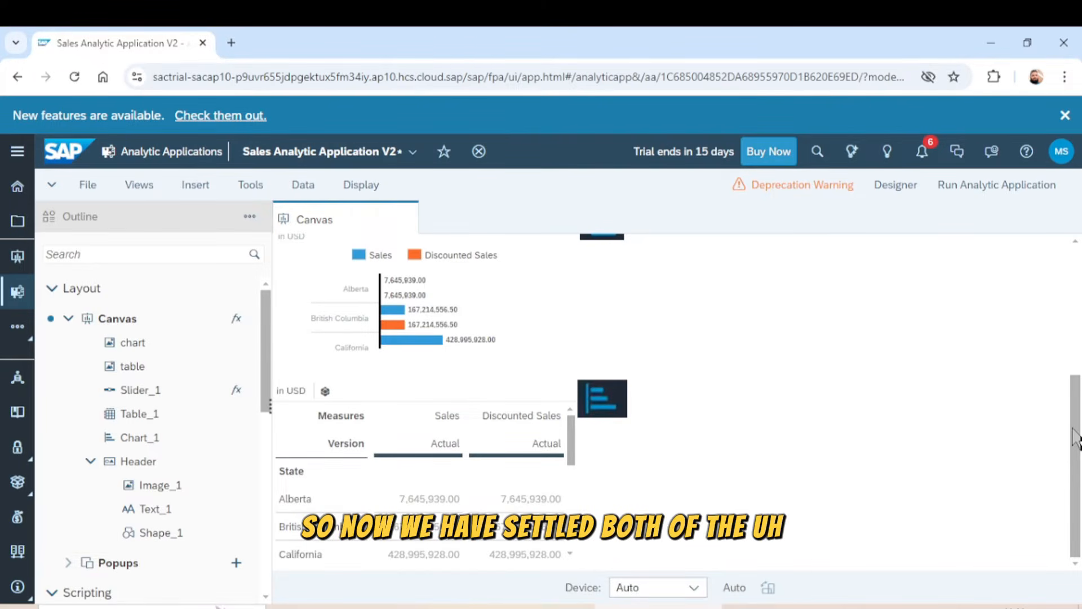
Review how the table icon sits beside the sales chart and the chart icon beside the data table
{"action": "left_click_drag", "start_coordinate": [1076, 438], "coordinate": [1079, 345]}
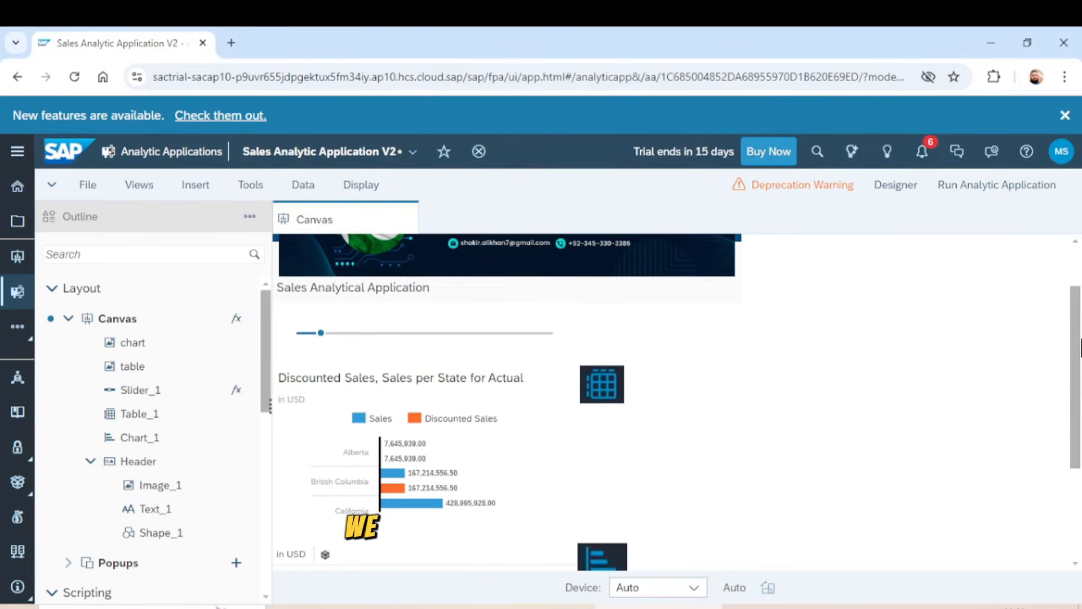
{"action": "left_click_drag", "start_coordinate": [1081, 338], "coordinate": [1073, 419]}
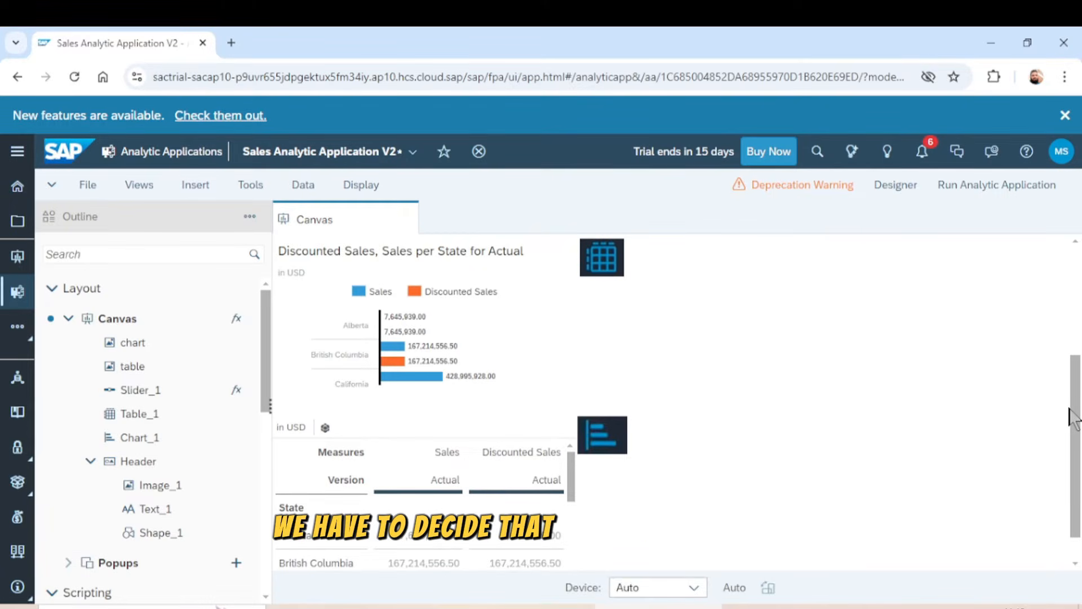
{"action": "left_click_drag", "start_coordinate": [1073, 420], "coordinate": [1080, 374]}
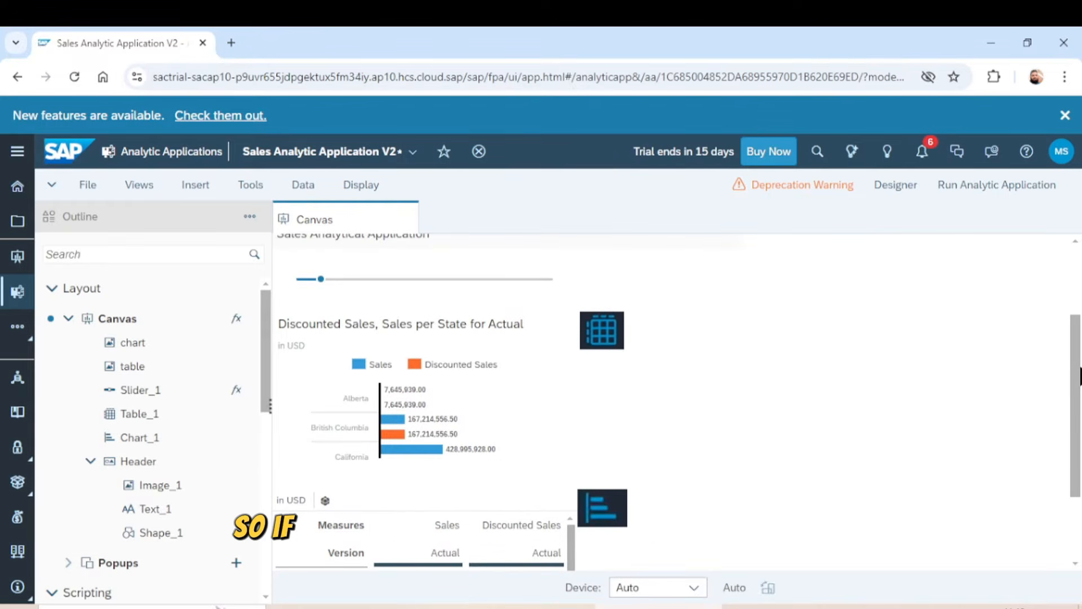
{"action": "left_click", "coordinate": [413, 372]}
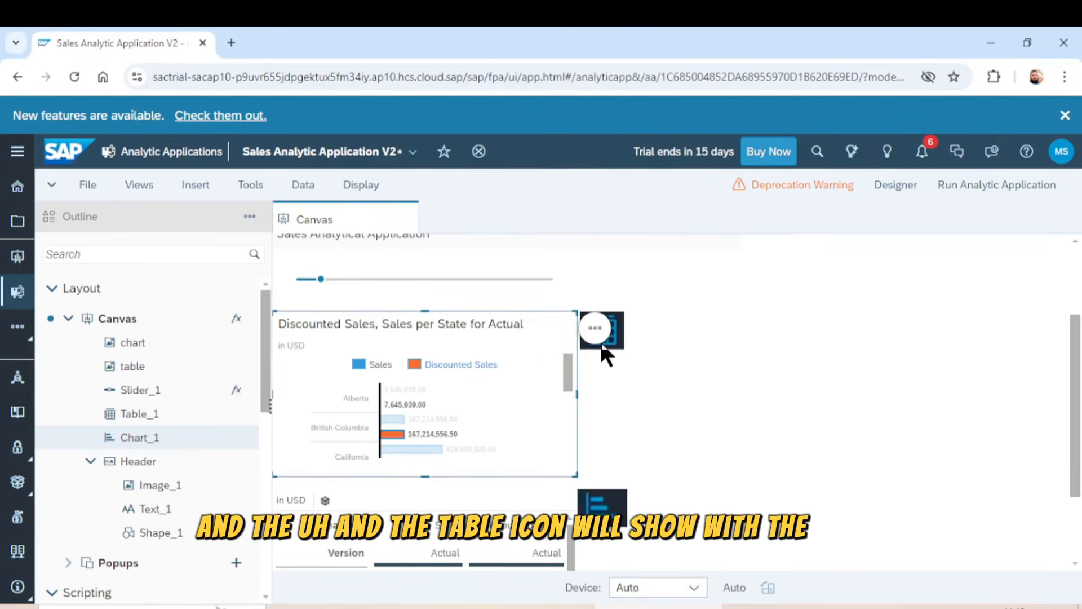
{"action": "left_click", "coordinate": [887, 278]}
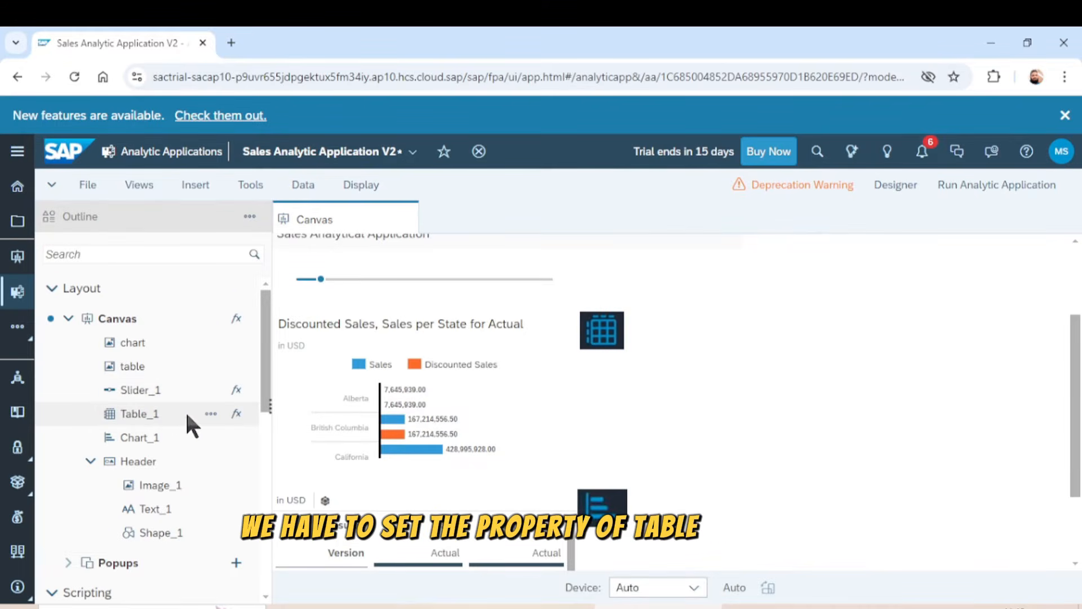
Hide Table_1 on the canvas and show it again
{"action": "left_click", "coordinate": [210, 416]}
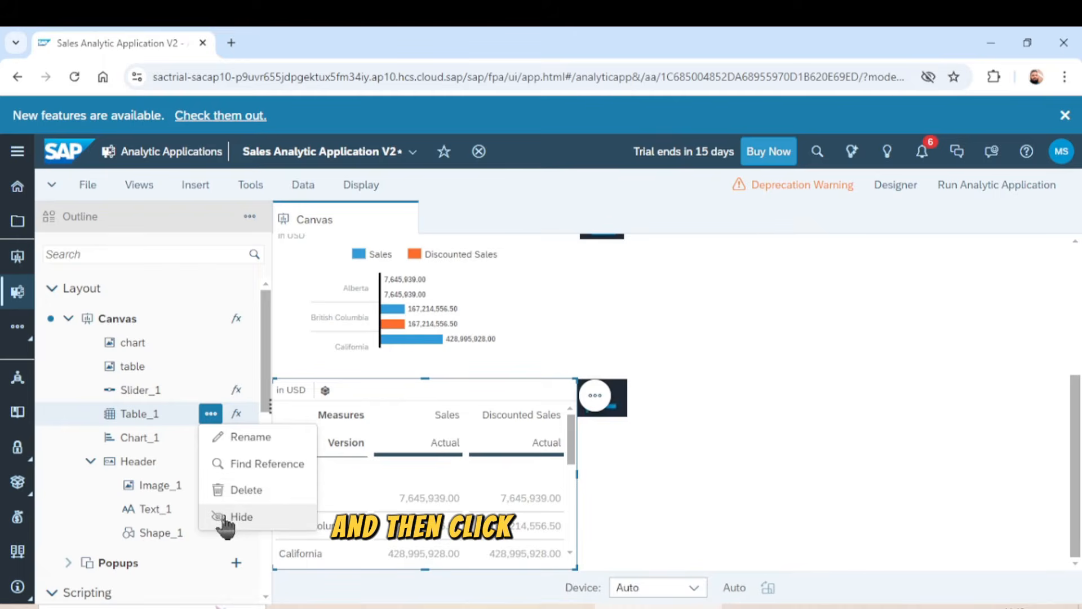
{"action": "left_click", "coordinate": [228, 522]}
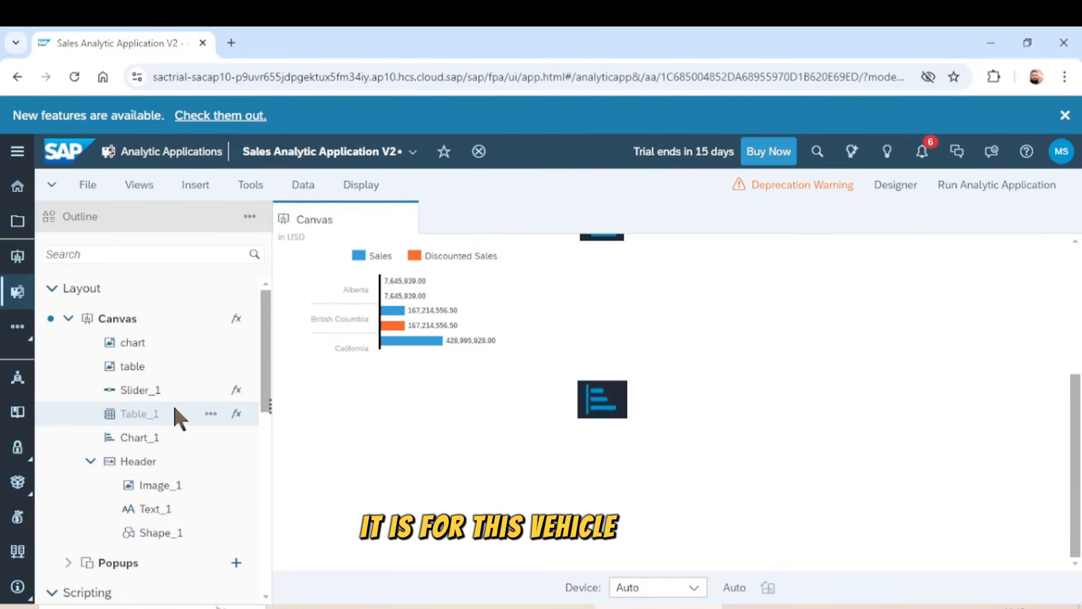
{"action": "left_click", "coordinate": [210, 413]}
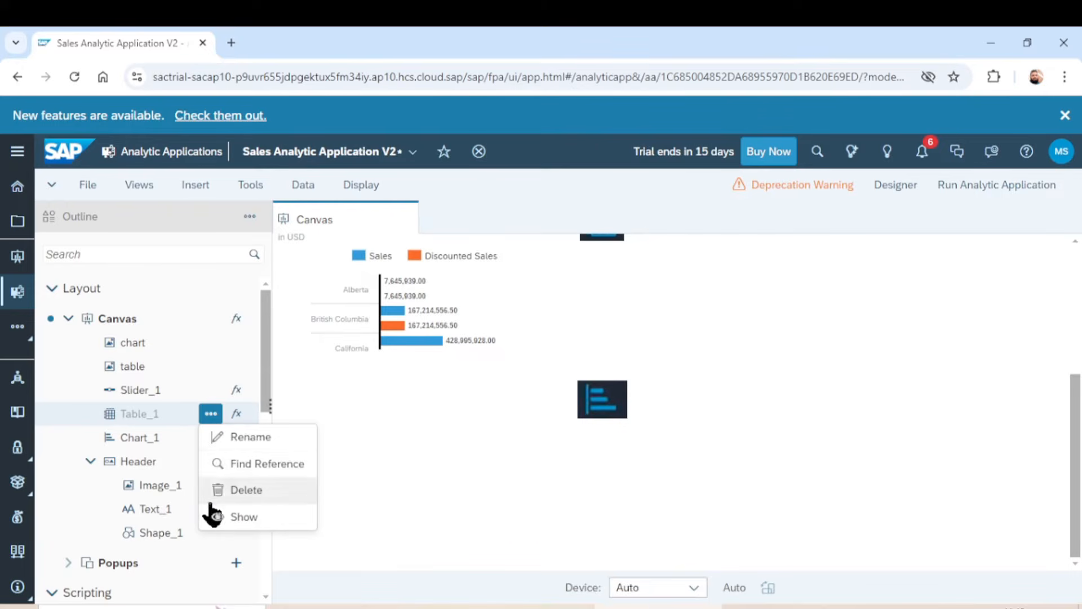
{"action": "left_click", "coordinate": [221, 515]}
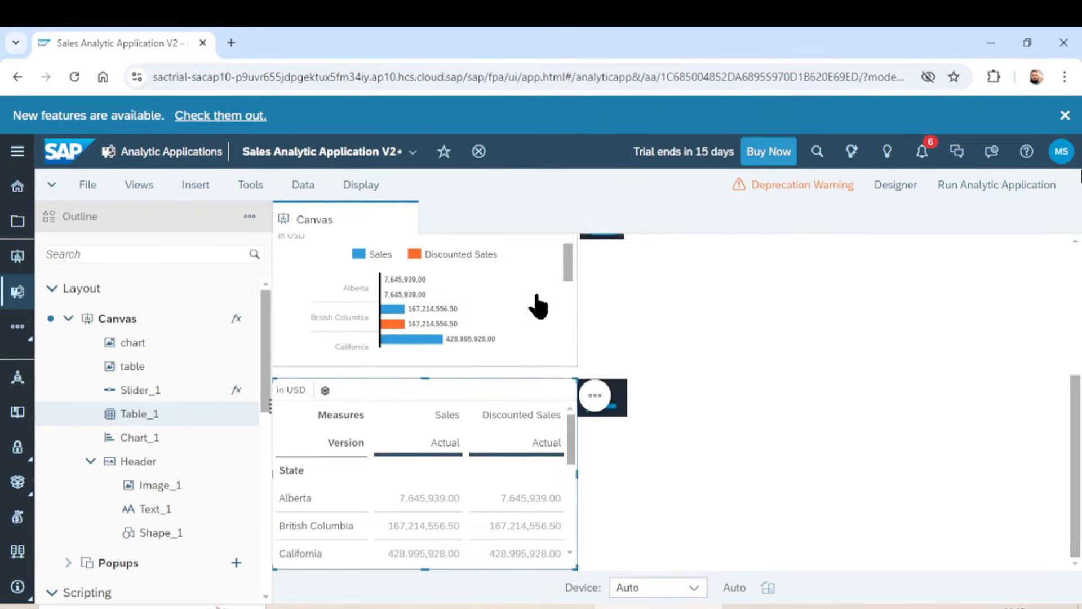
Check the sales chart's width, height and top position in its styling options
{"action": "left_click", "coordinate": [473, 303]}
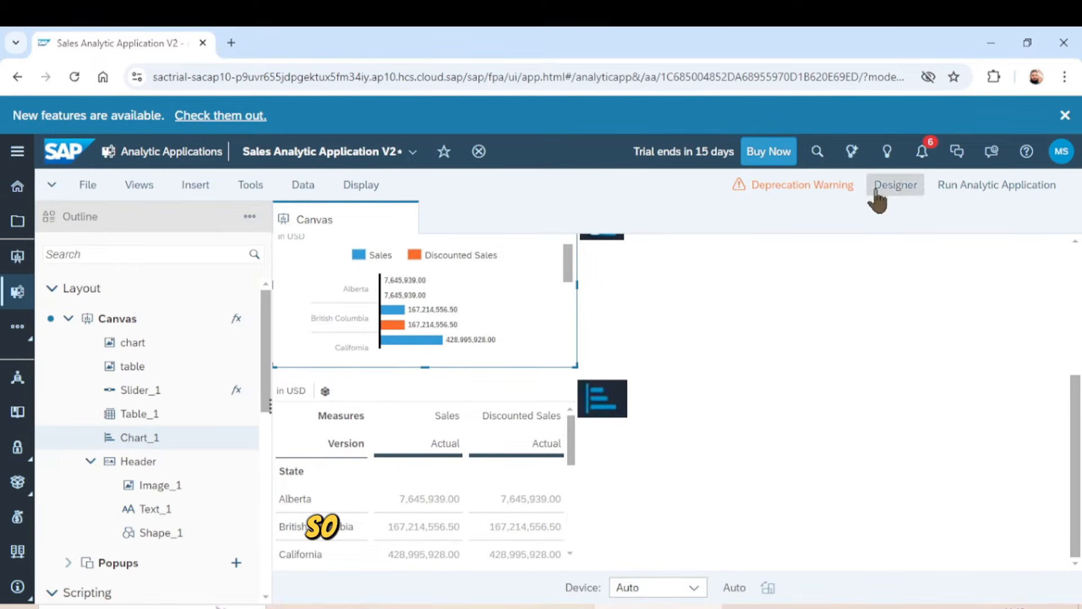
{"action": "left_click_drag", "start_coordinate": [1077, 389], "coordinate": [1077, 299]}
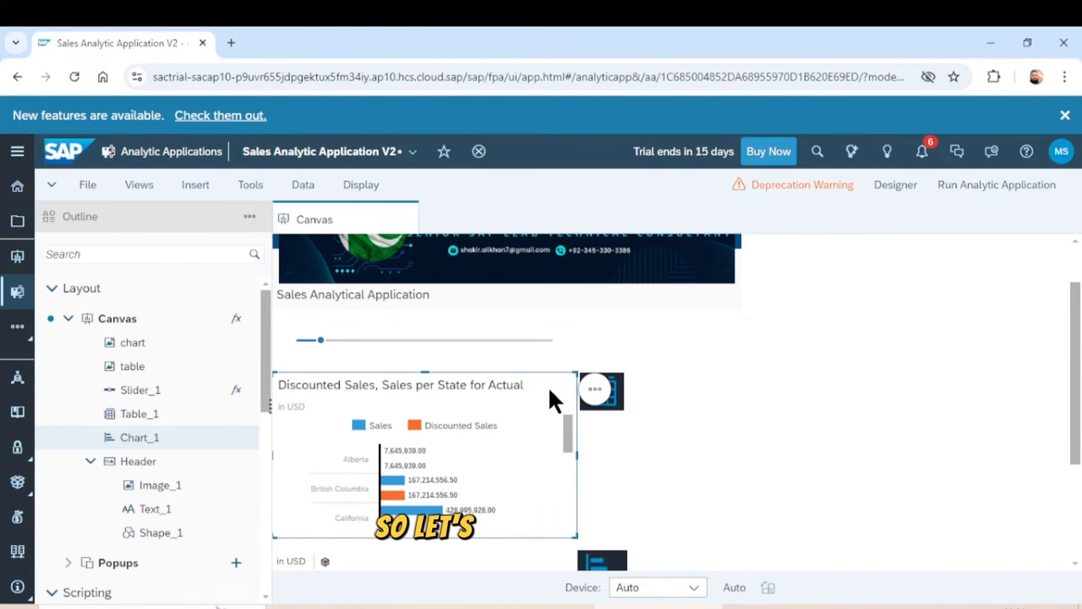
{"action": "left_click", "coordinate": [904, 187]}
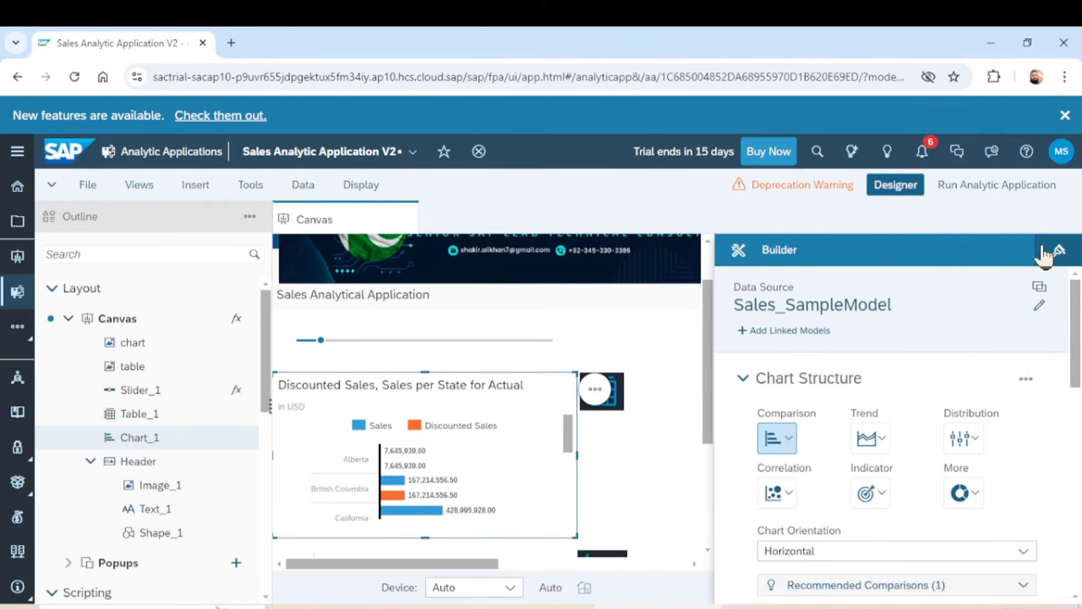
{"action": "left_click", "coordinate": [1062, 251]}
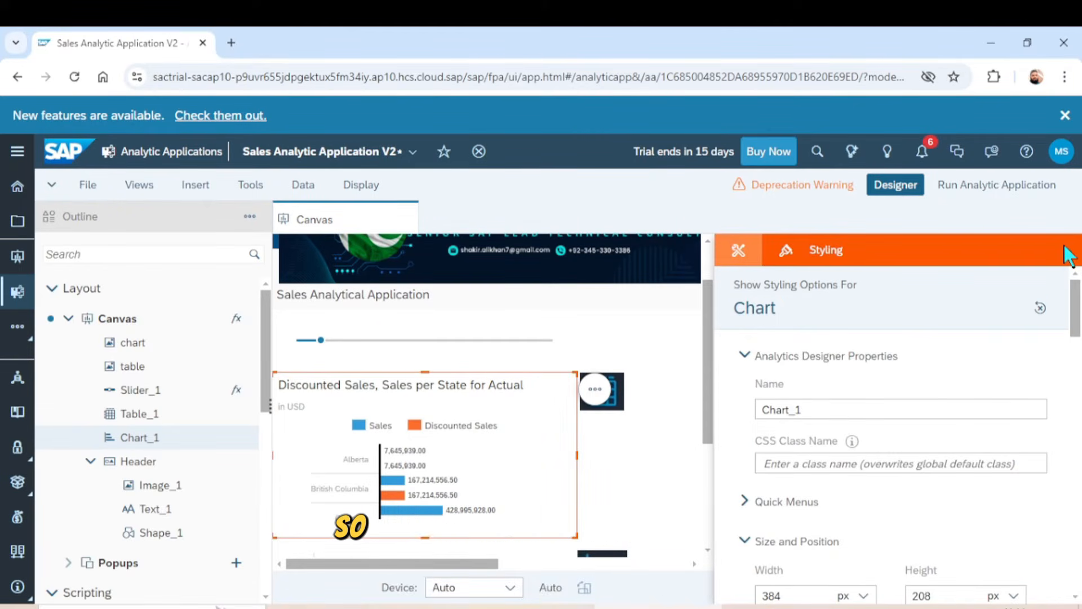
{"action": "left_click_drag", "start_coordinate": [1075, 304], "coordinate": [1076, 339]}
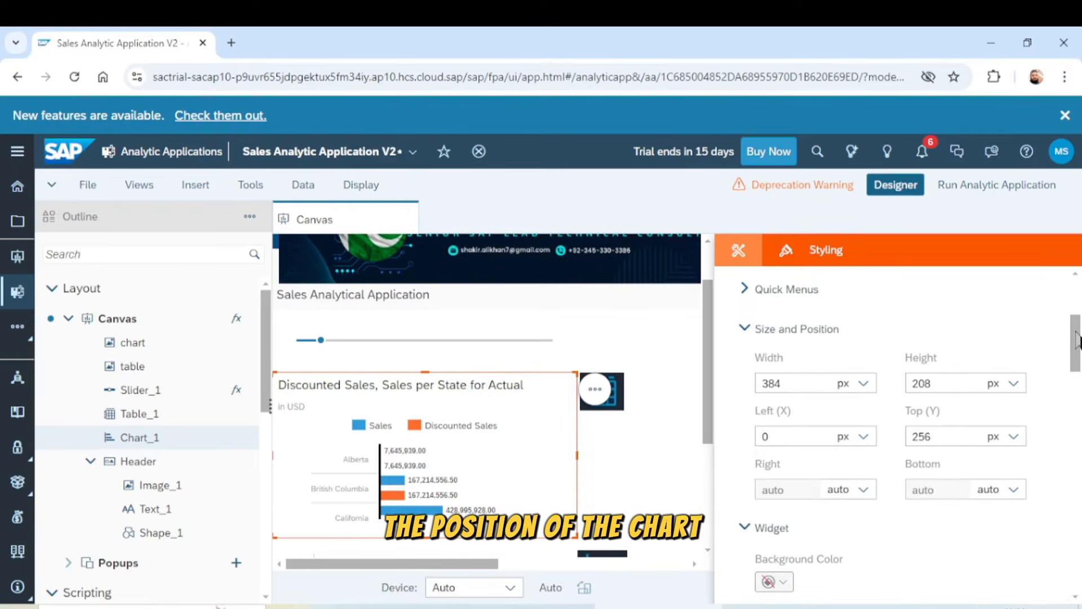
{"action": "left_click", "coordinate": [785, 379]}
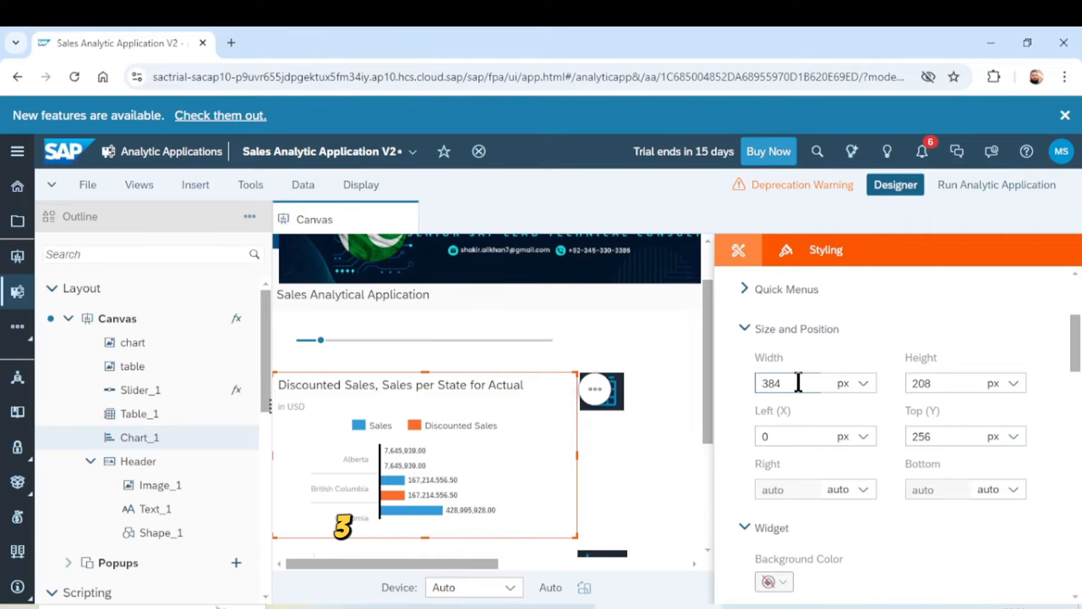
{"action": "left_click", "coordinate": [944, 387]}
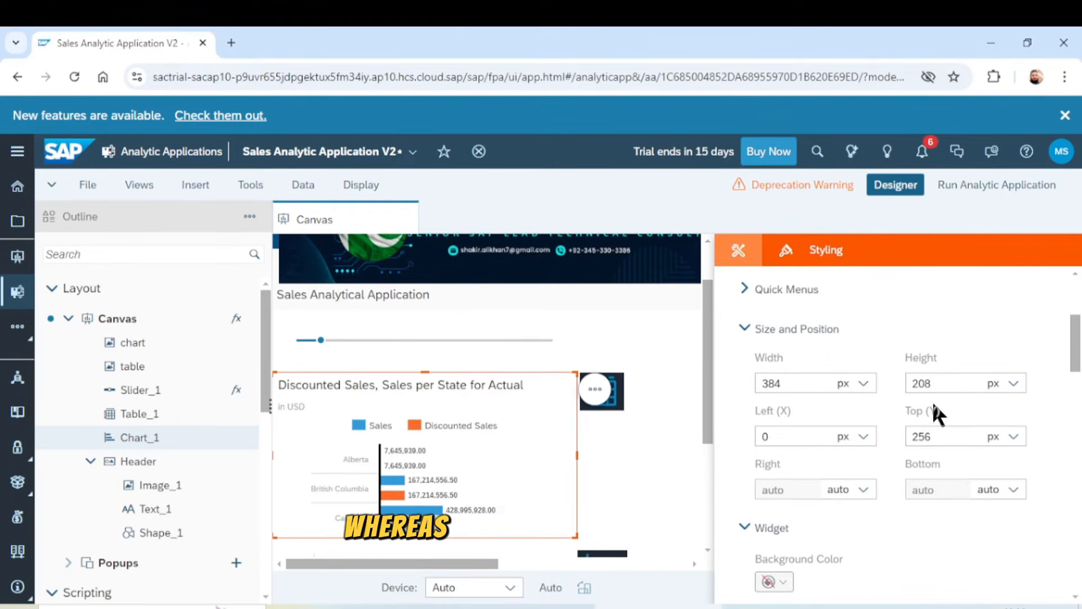
{"action": "left_click", "coordinate": [934, 436]}
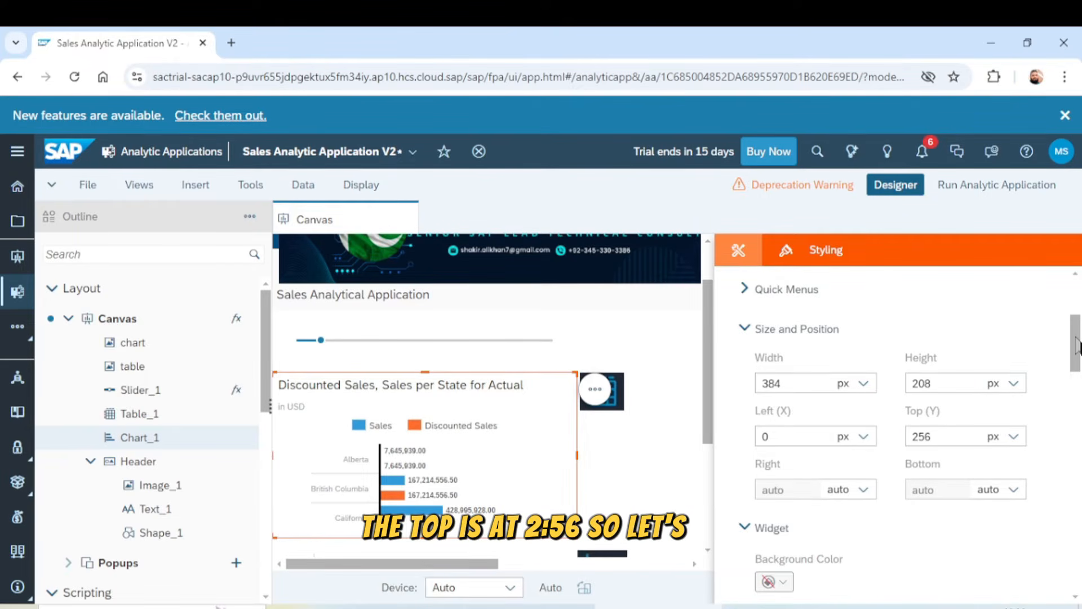
{"action": "left_click_drag", "start_coordinate": [1076, 338], "coordinate": [1076, 360]}
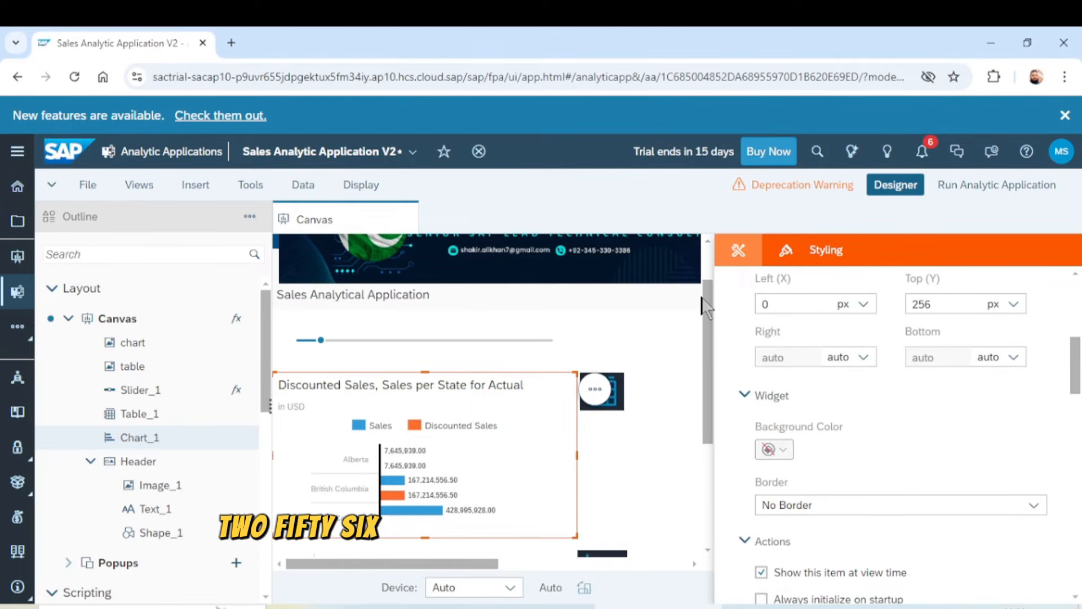
Set the data table's Top (Y) position to 256 px so it overlaps the sales chart
{"action": "left_click_drag", "start_coordinate": [703, 298], "coordinate": [712, 437]}
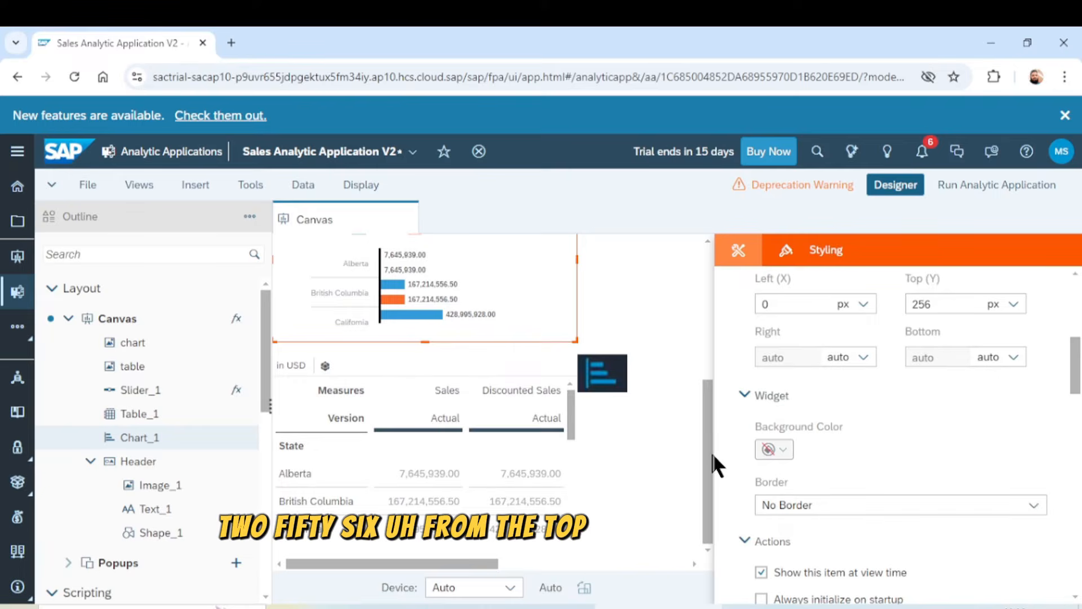
{"action": "left_click", "coordinate": [431, 441]}
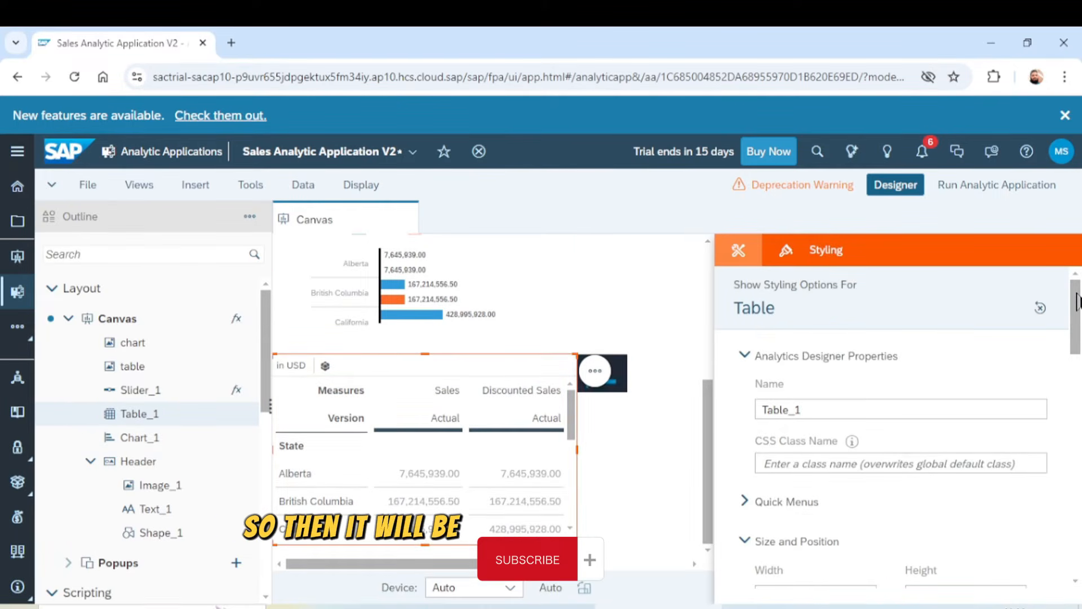
{"action": "left_click_drag", "start_coordinate": [1077, 301], "coordinate": [1079, 357]}
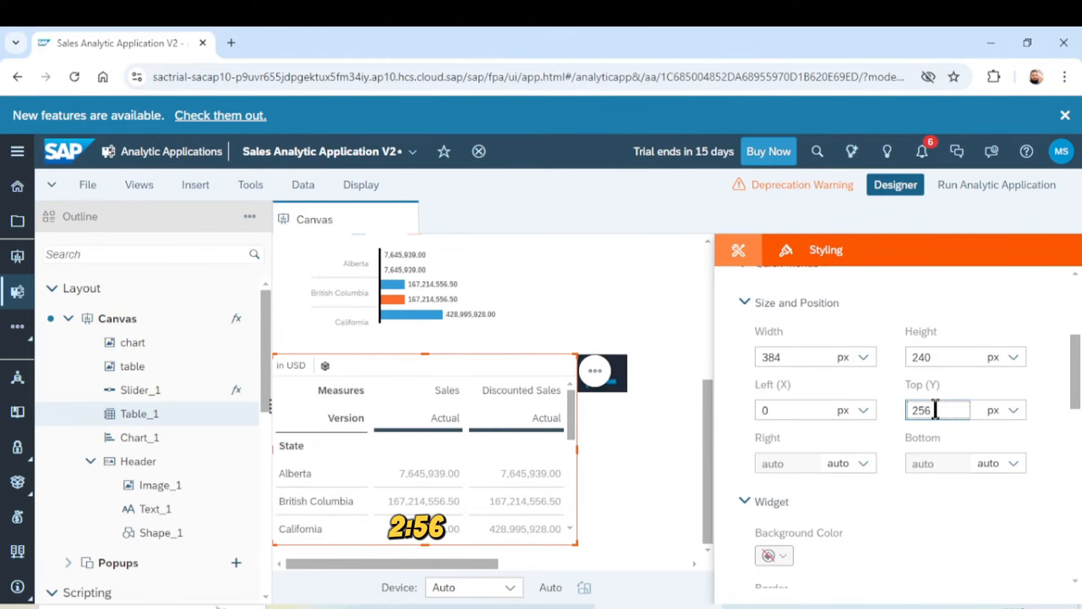
{"action": "key", "text": "Return"}
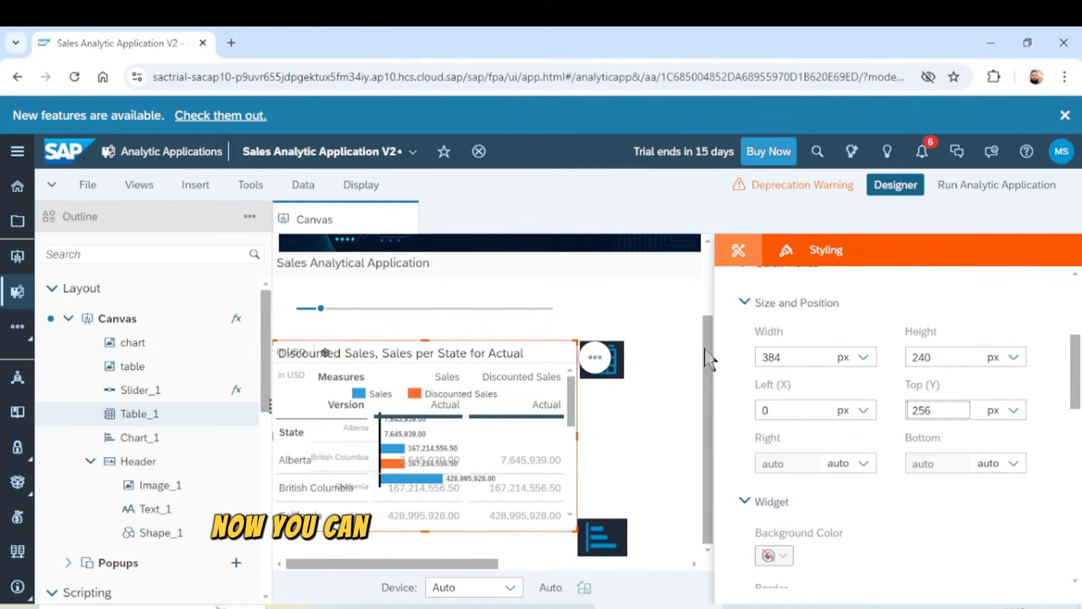
{"action": "left_click", "coordinate": [689, 443]}
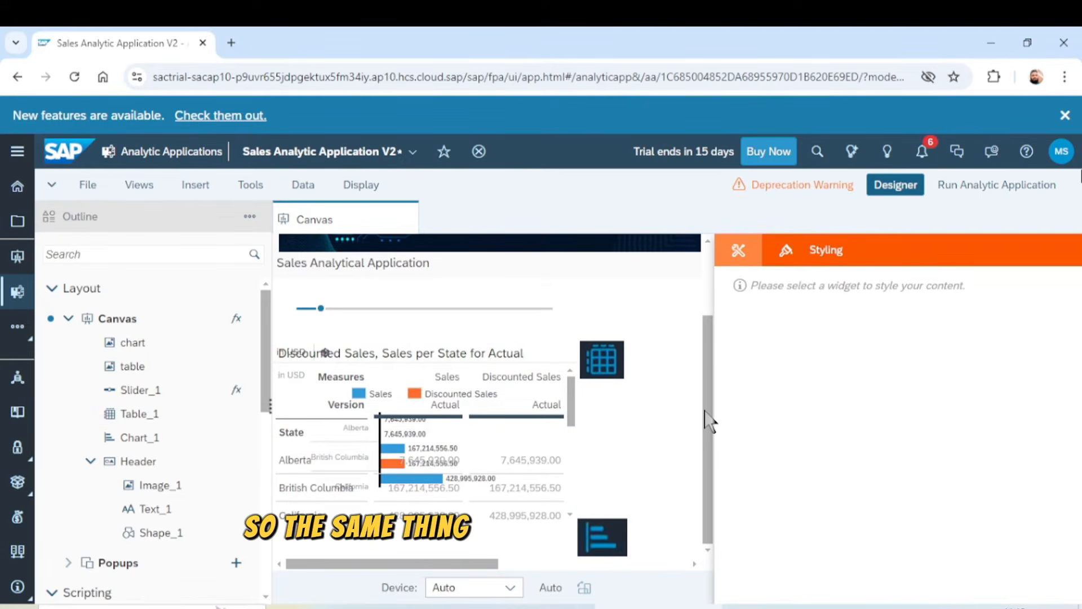
Check the table icon's top position and set the chart icon's Top (Y) to 256 px
{"action": "left_click", "coordinate": [597, 371]}
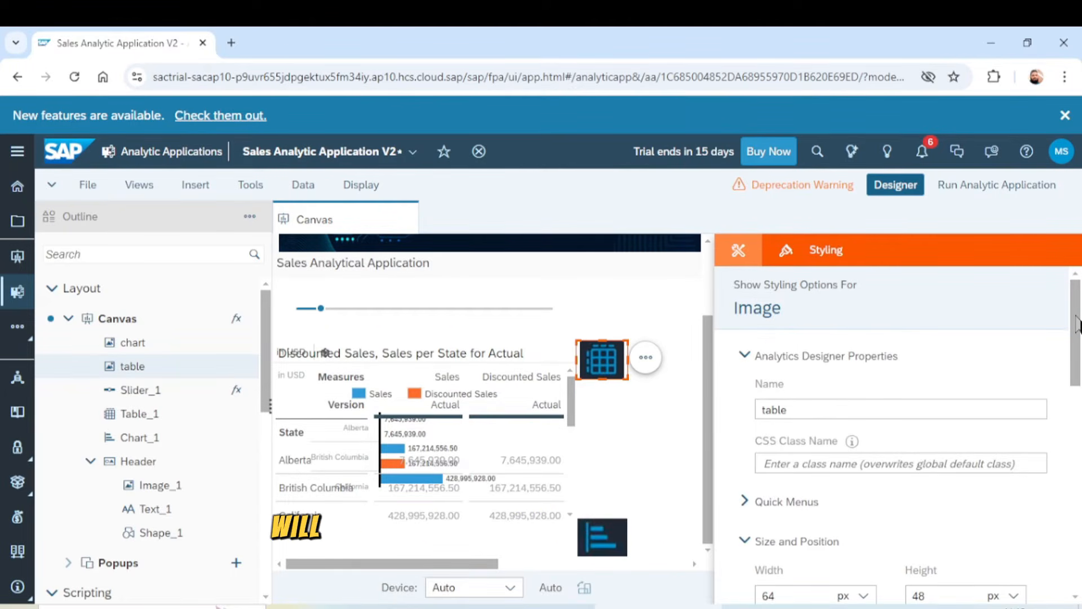
{"action": "left_click_drag", "start_coordinate": [1077, 321], "coordinate": [1071, 401]}
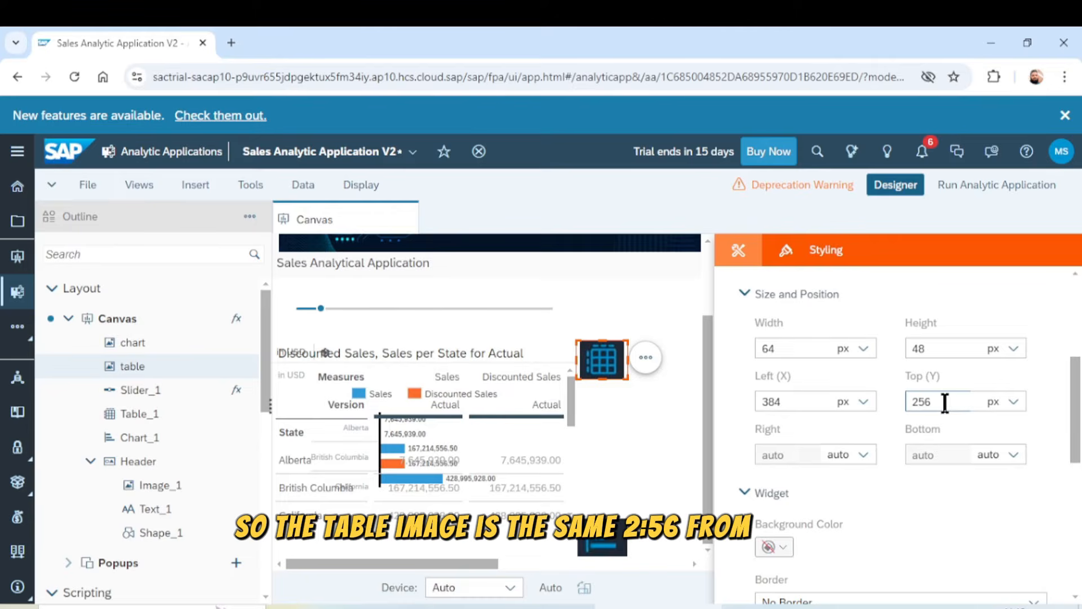
{"action": "left_click", "coordinate": [591, 530]}
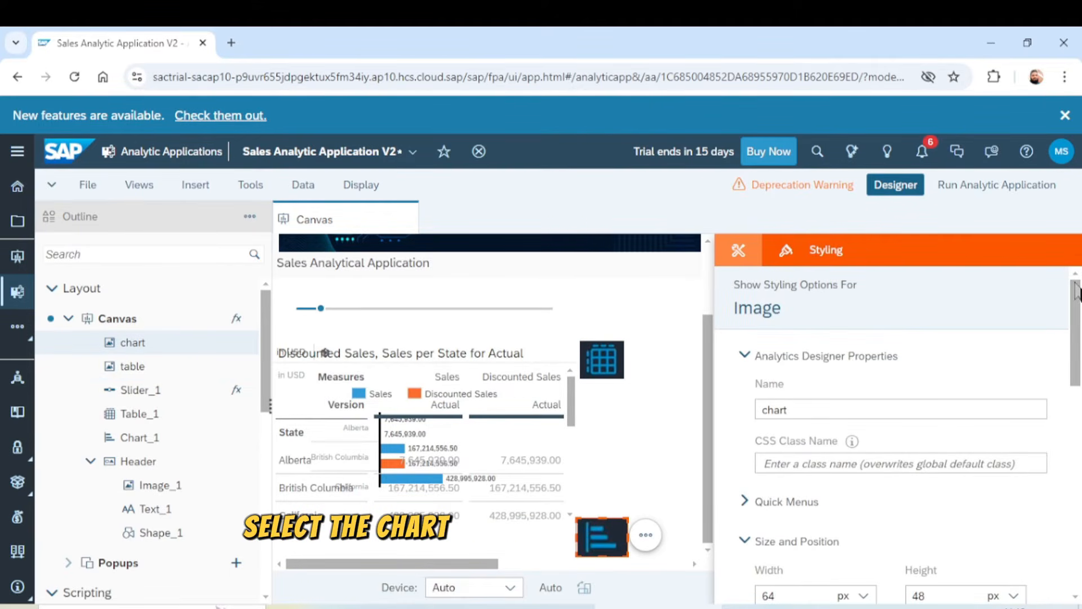
{"action": "left_click_drag", "start_coordinate": [1076, 290], "coordinate": [1077, 386]}
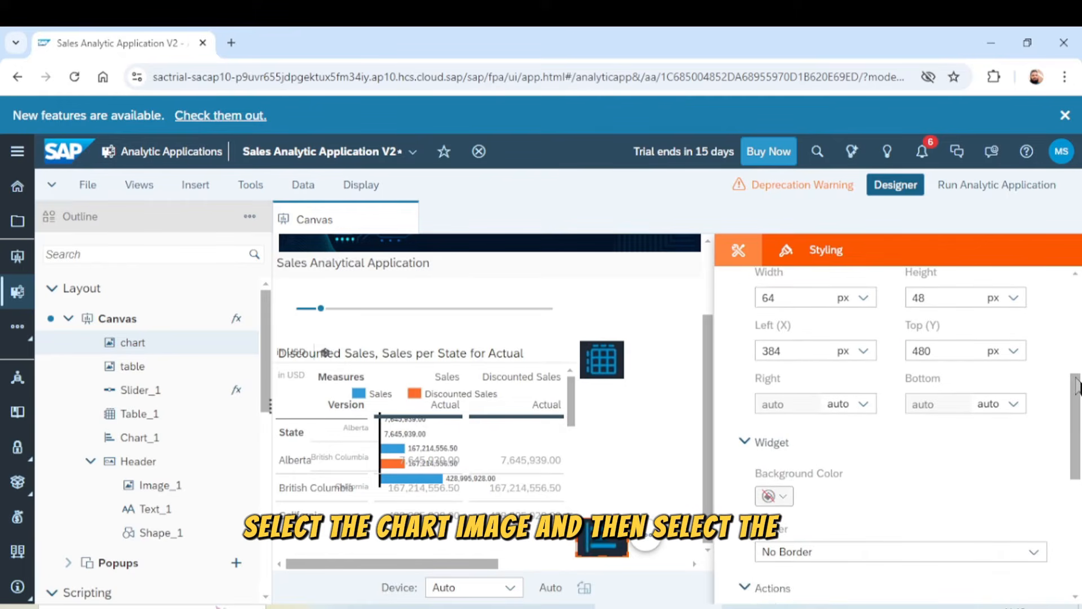
{"action": "left_click_drag", "start_coordinate": [932, 346], "coordinate": [906, 347]}
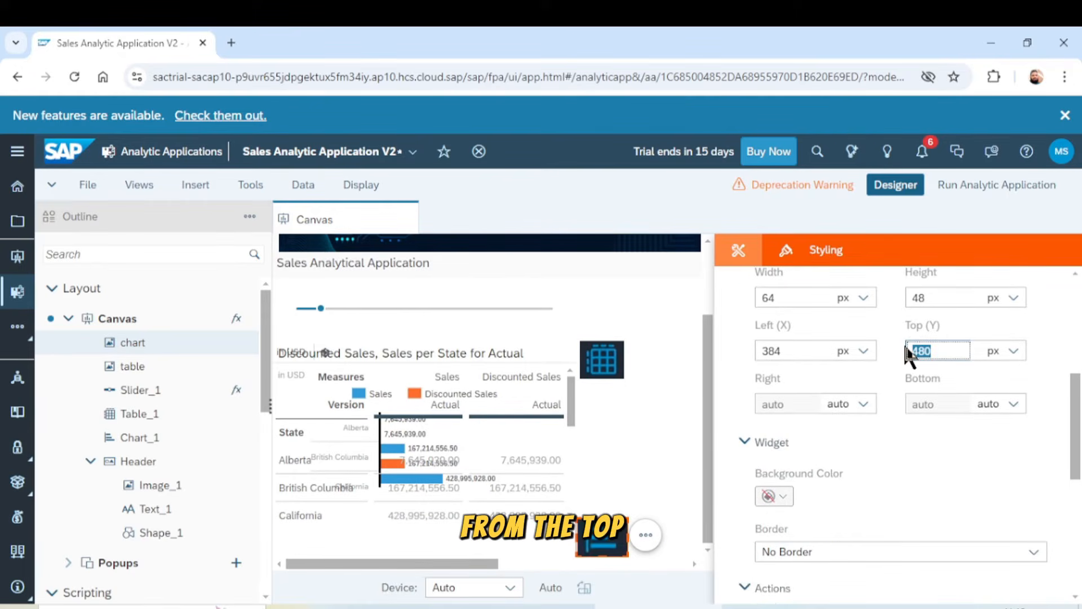
{"action": "type", "text": "256"}
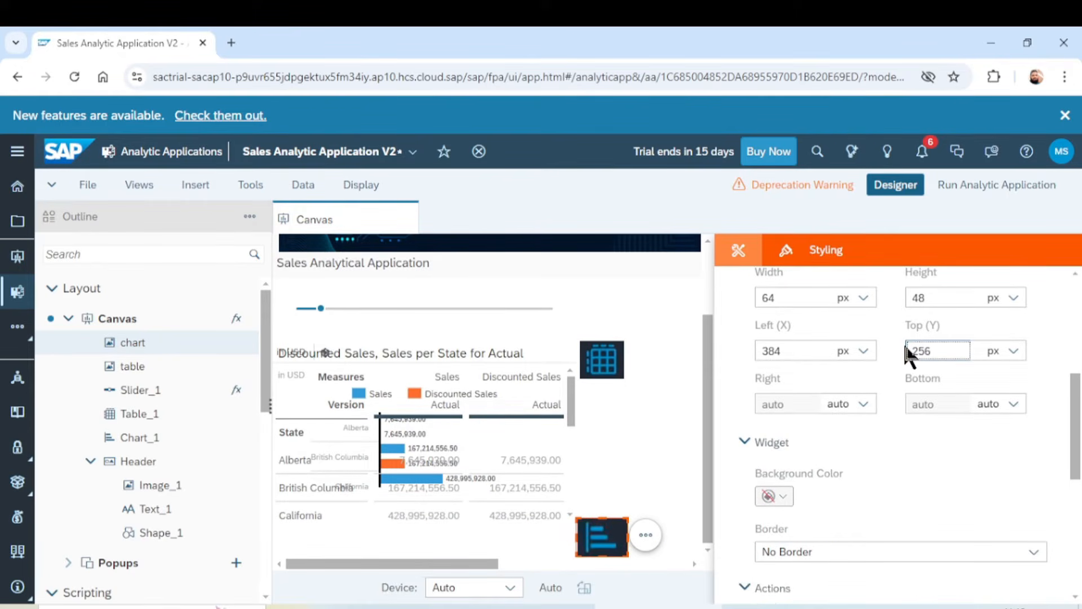
{"action": "key", "text": "Return"}
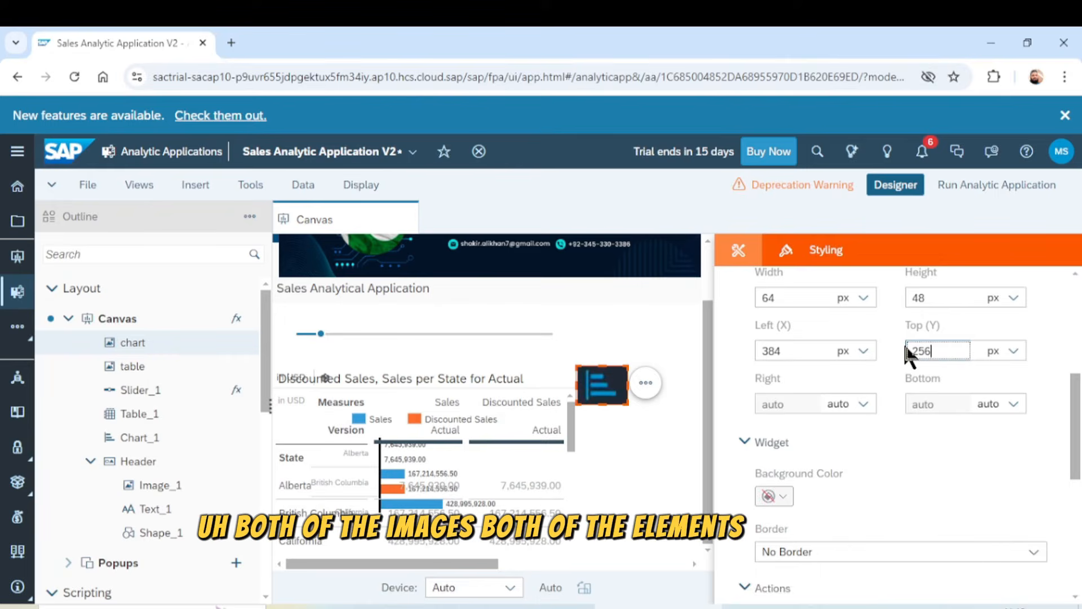
Hide the table icon image on the canvas
{"action": "left_click", "coordinate": [896, 185]}
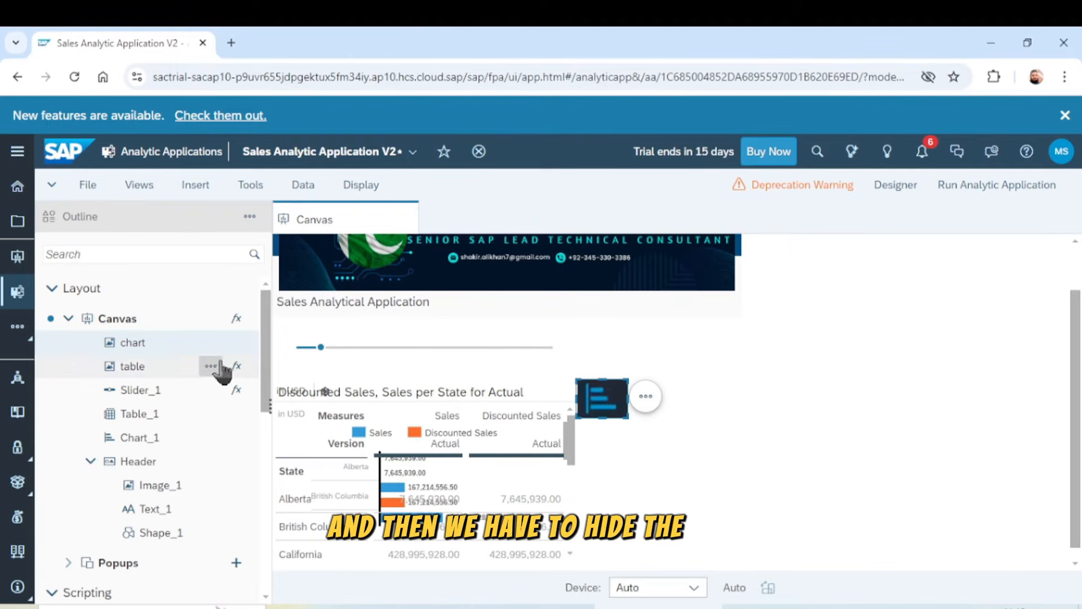
{"action": "left_click", "coordinate": [210, 367]}
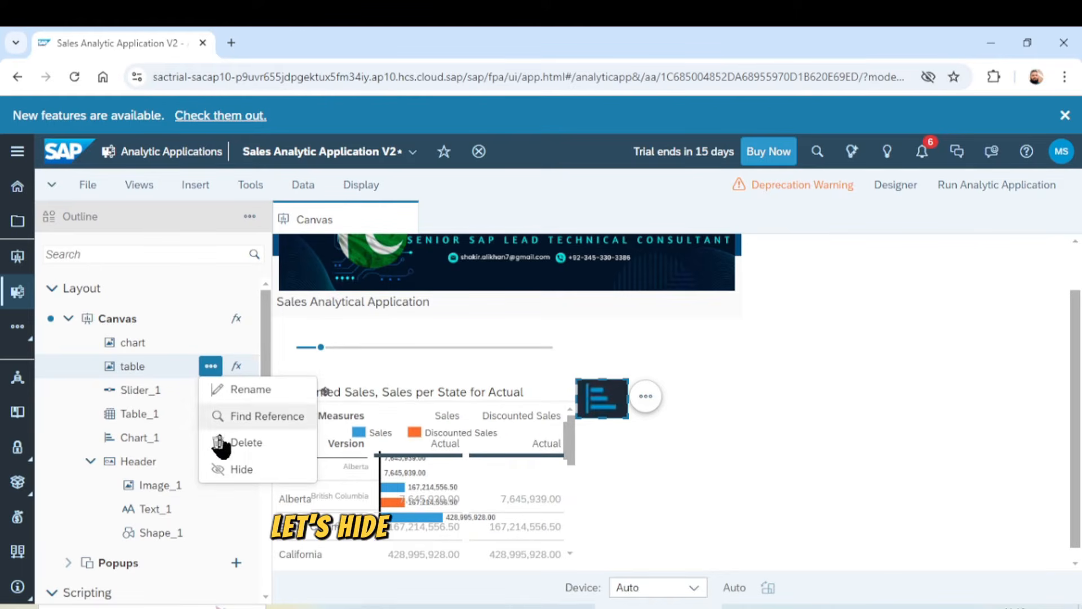
{"action": "left_click", "coordinate": [239, 469]}
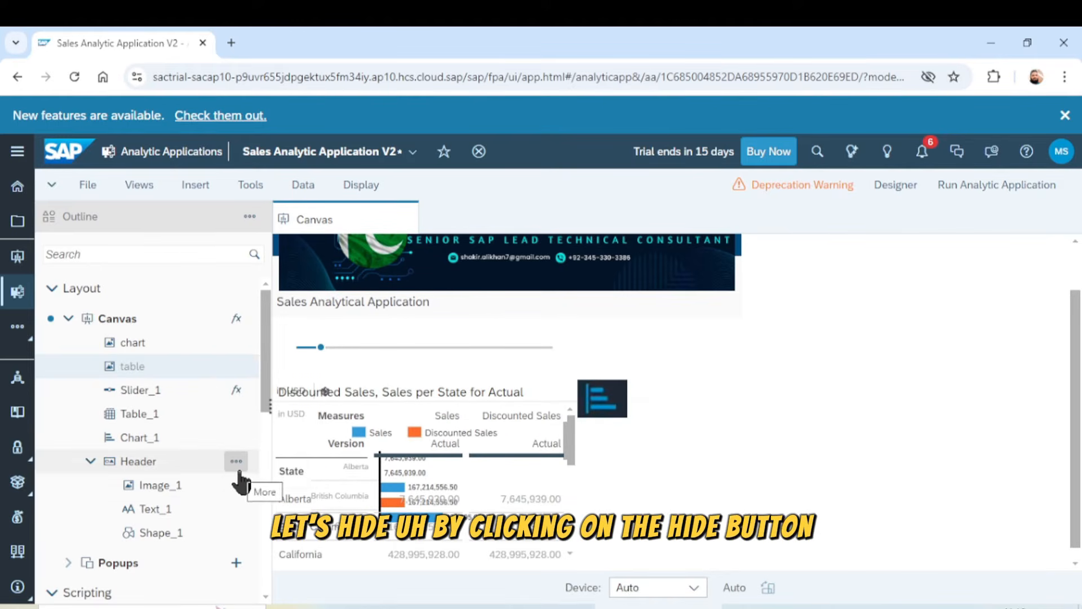
{"action": "left_click", "coordinate": [946, 426]}
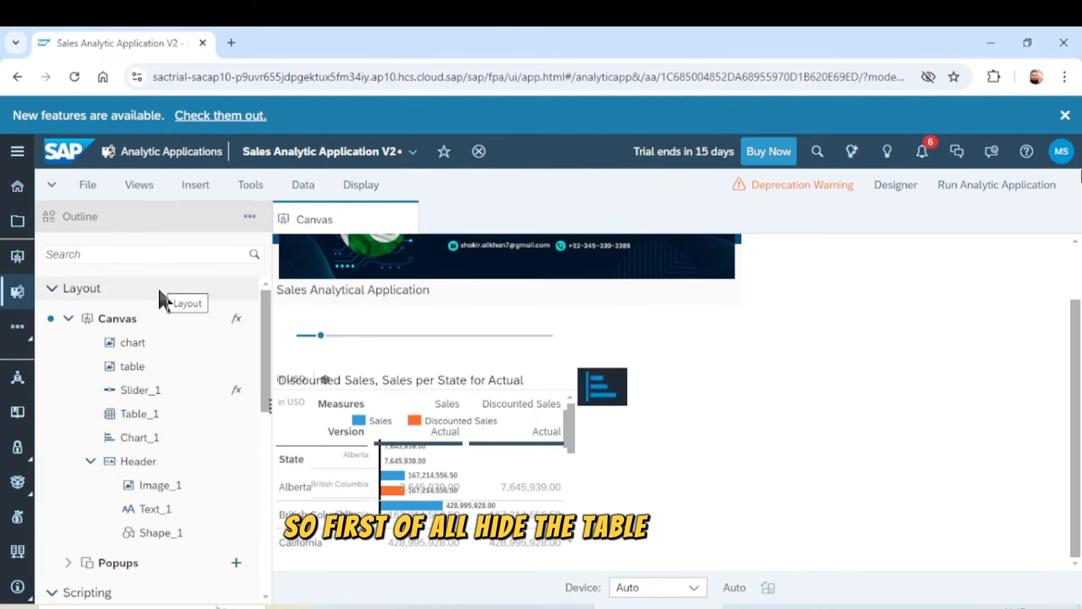
{"action": "left_click", "coordinate": [133, 368]}
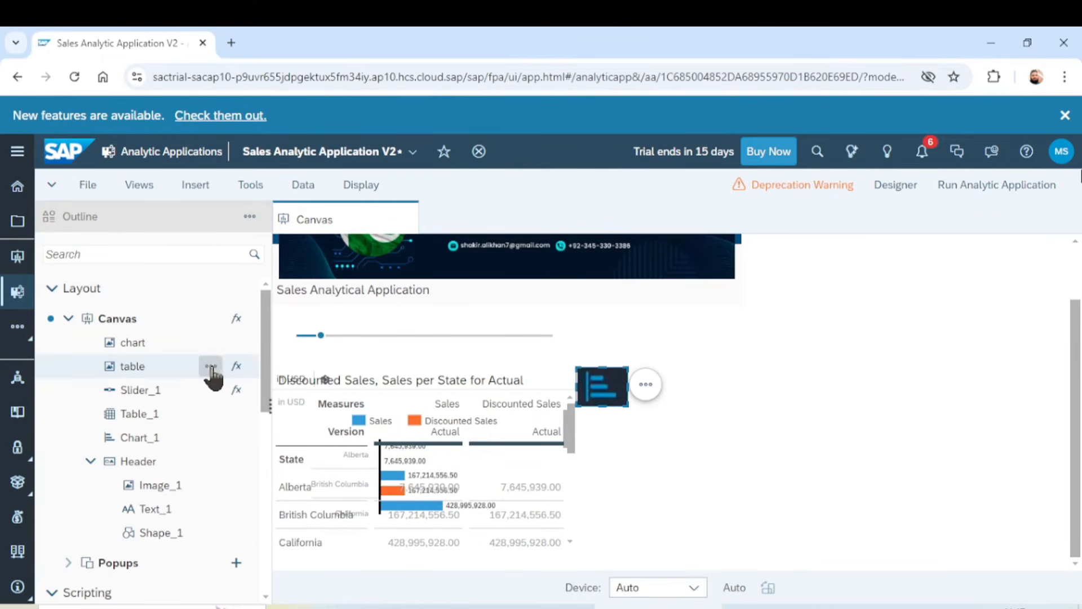
{"action": "left_click", "coordinate": [212, 368]}
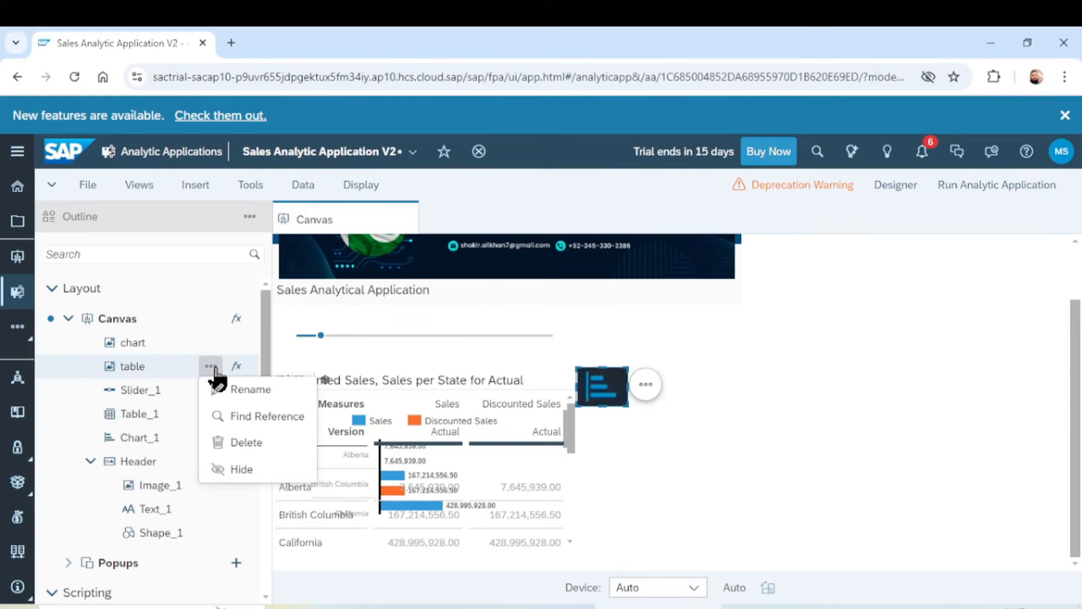
{"action": "left_click", "coordinate": [231, 471]}
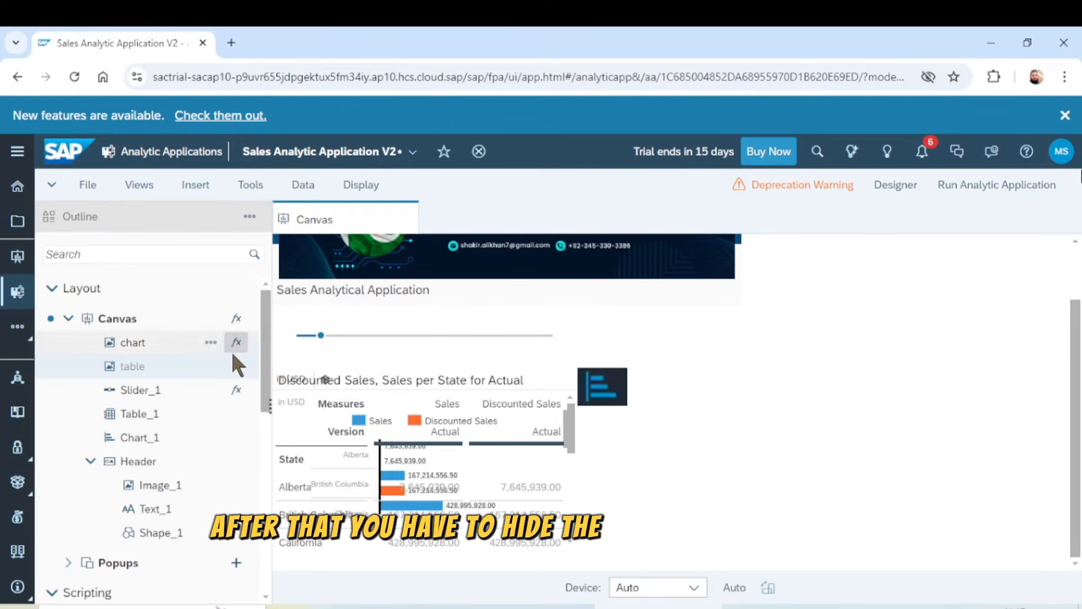
Hide Table_1 on the canvas so that only the sales chart is displayed
{"action": "left_click", "coordinate": [144, 413]}
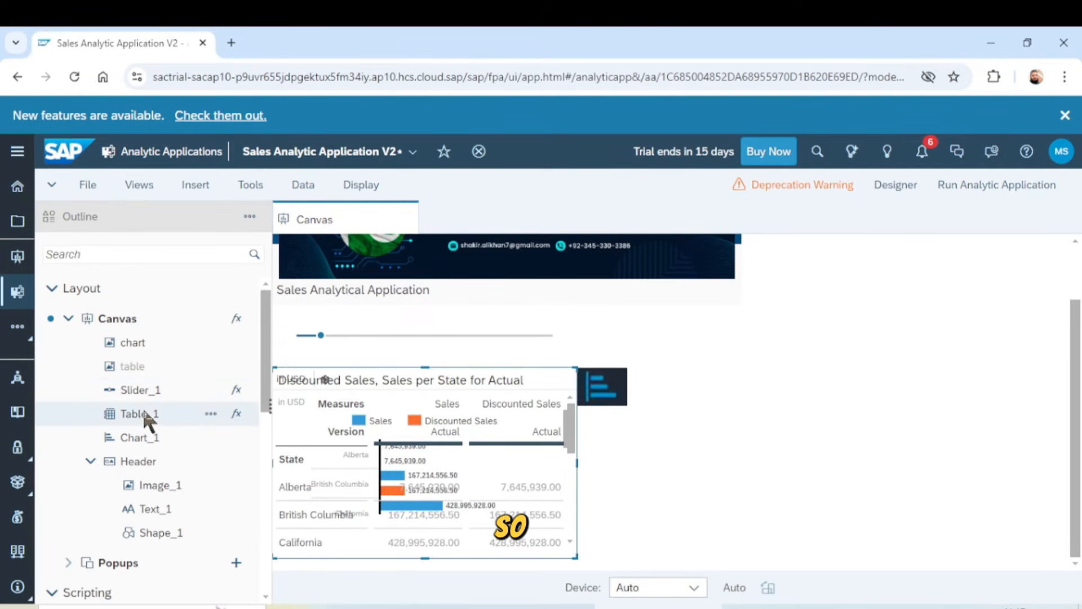
{"action": "left_click", "coordinate": [212, 415]}
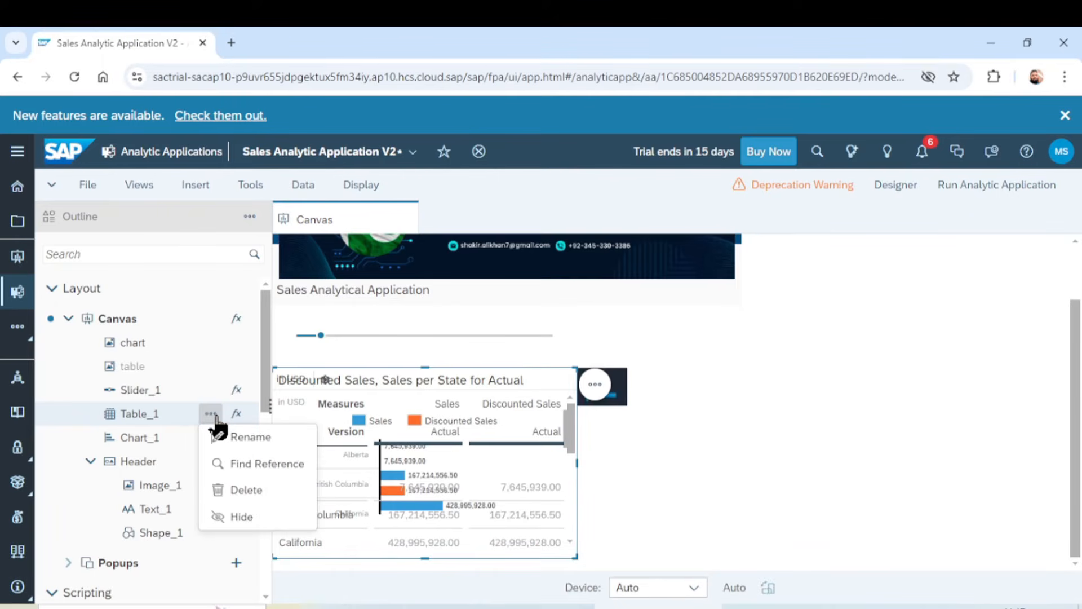
{"action": "left_click", "coordinate": [232, 518]}
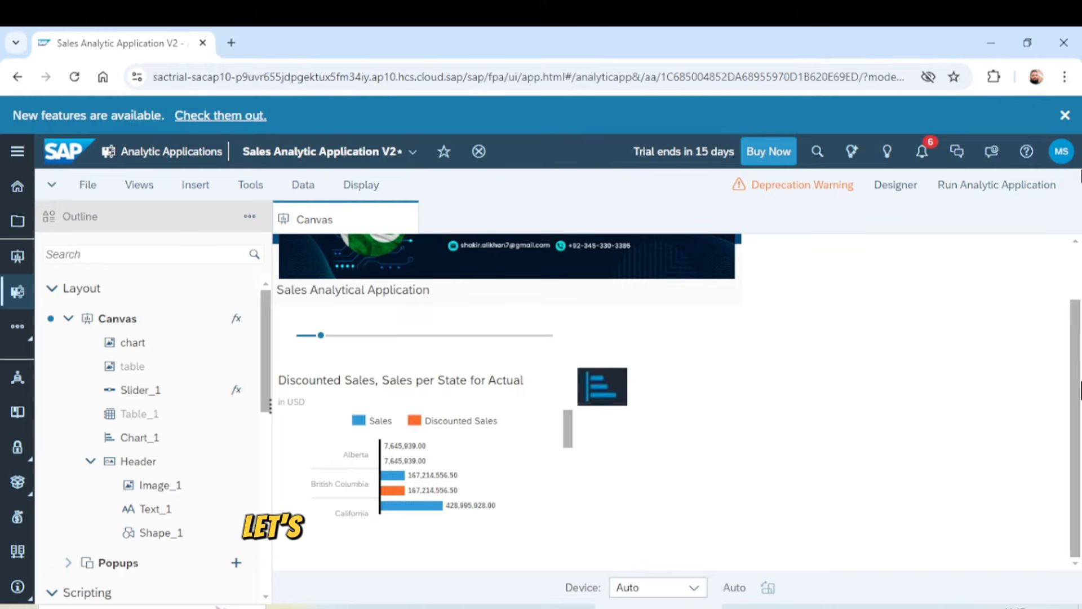
Save the analytic application, run it to check the chart and table display, and close the running preview
{"action": "left_click", "coordinate": [974, 186]}
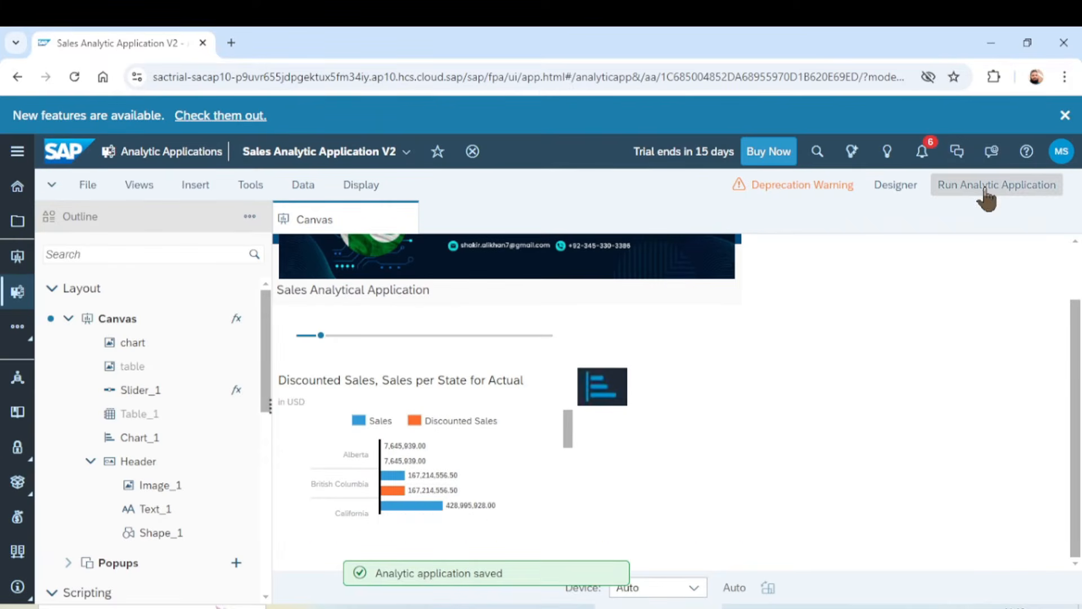
{"action": "left_click", "coordinate": [984, 192]}
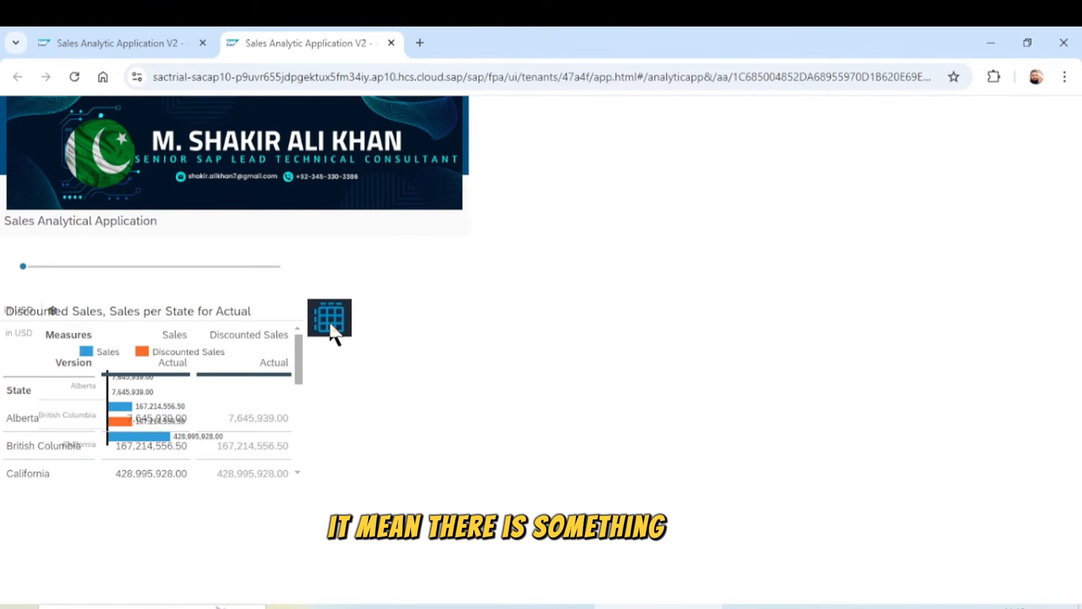
{"action": "left_click", "coordinate": [391, 43]}
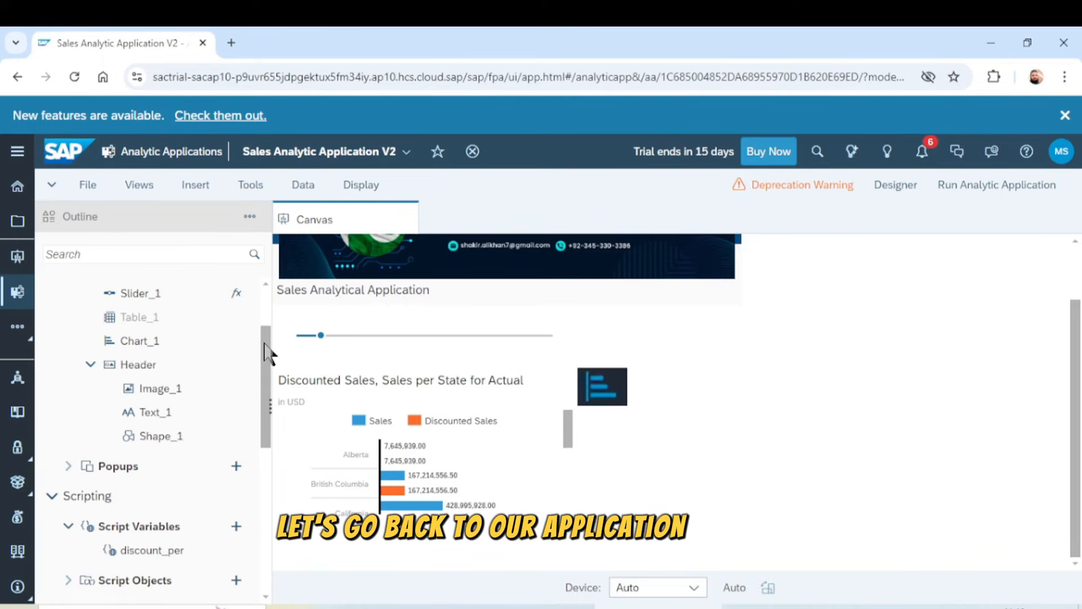
Display Table_1 on the canvas again and move it down to a Top (Y) position of about 359 px
{"action": "scroll", "coordinate": [265, 355], "scroll_direction": "up", "scroll_amount": 4}
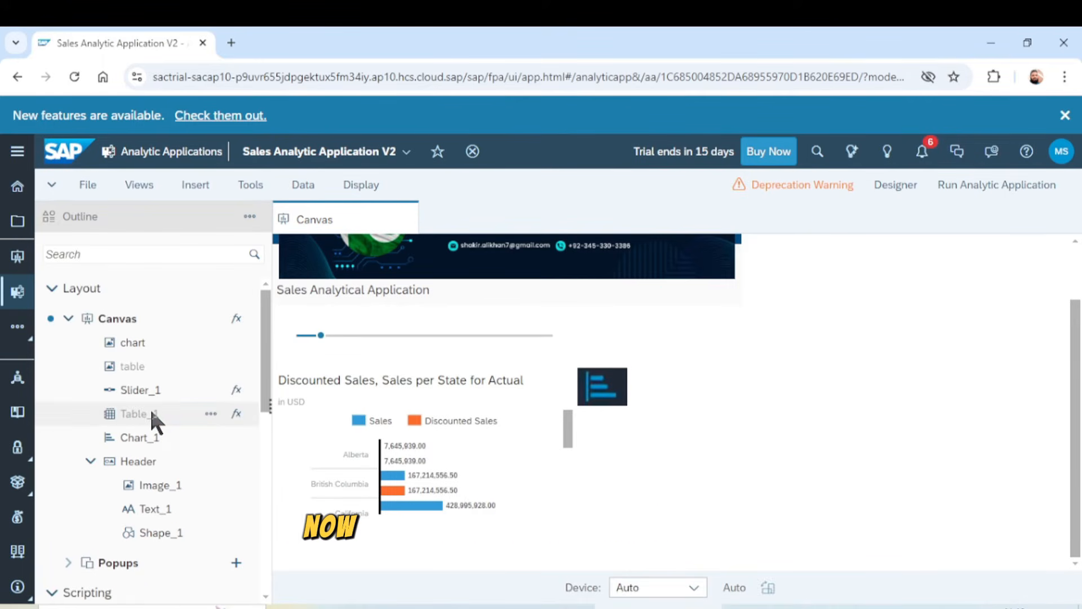
{"action": "left_click", "coordinate": [152, 414]}
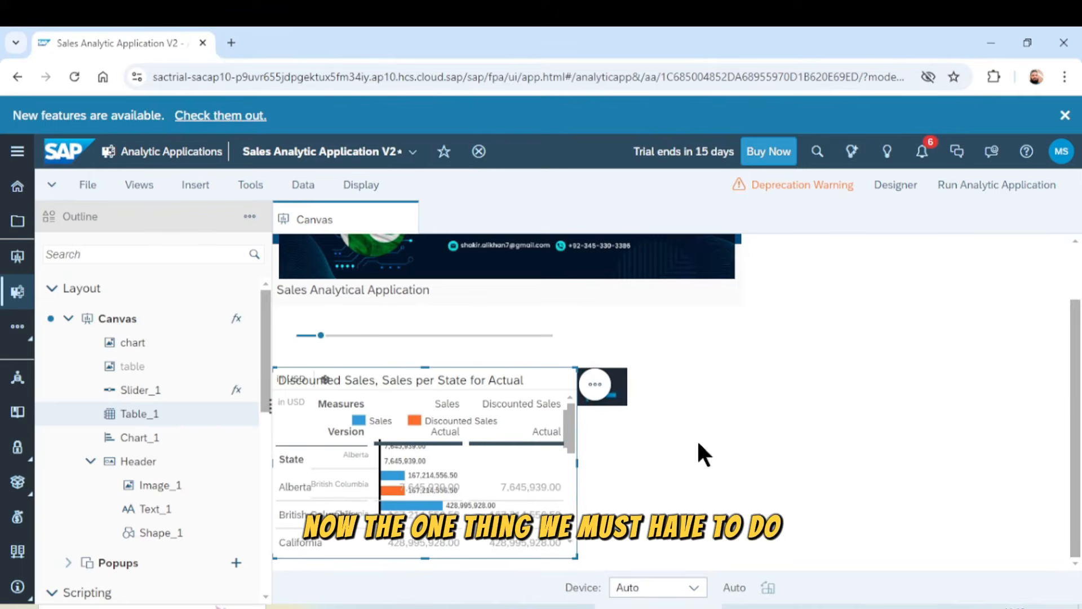
{"action": "left_click", "coordinate": [892, 449]}
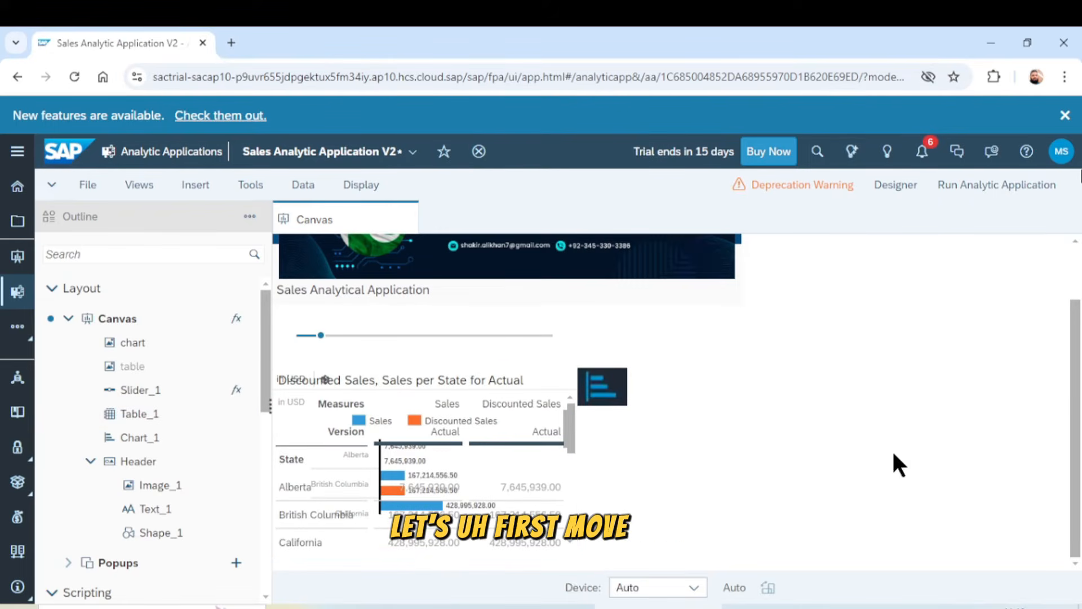
{"action": "left_click", "coordinate": [121, 414]}
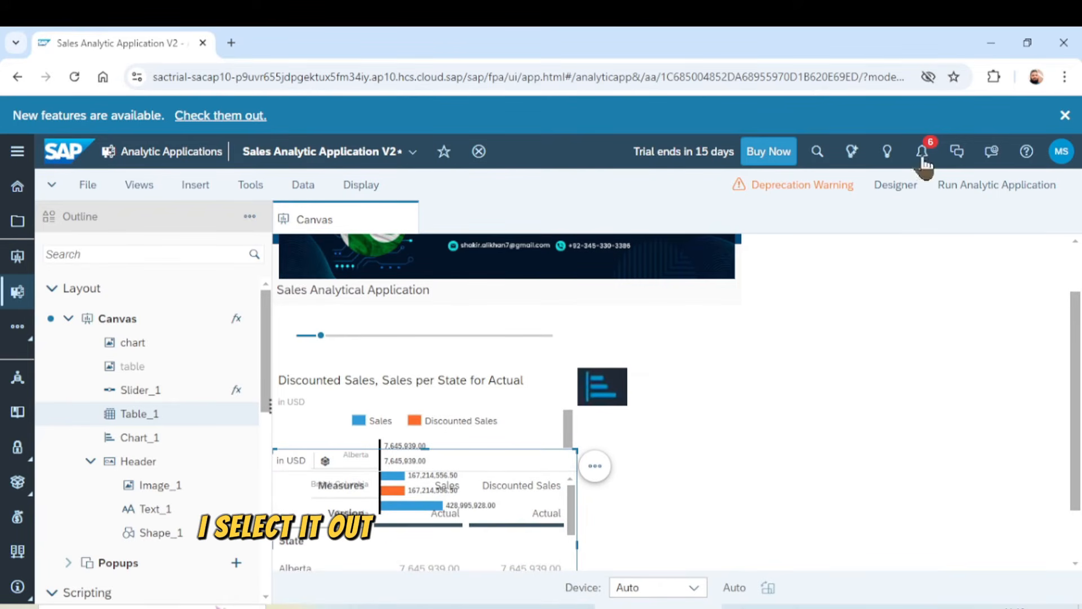
Turn off "Show this item at view time" in the styling options of Table_1
{"action": "left_click", "coordinate": [892, 189]}
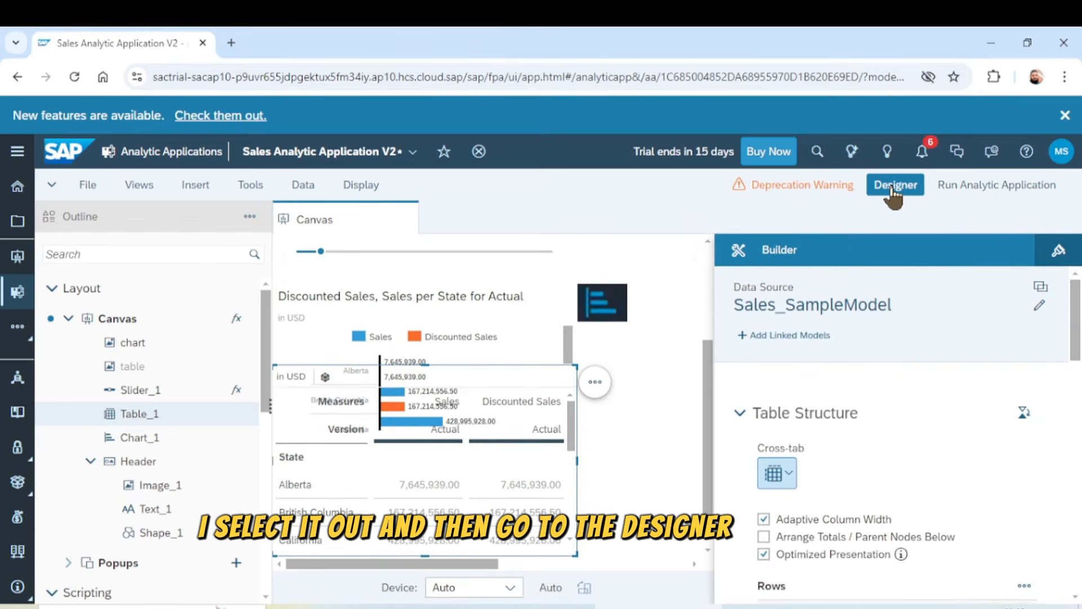
{"action": "left_click", "coordinate": [1059, 252]}
{"action": "left_click_drag", "start_coordinate": [1077, 321], "coordinate": [1078, 434]}
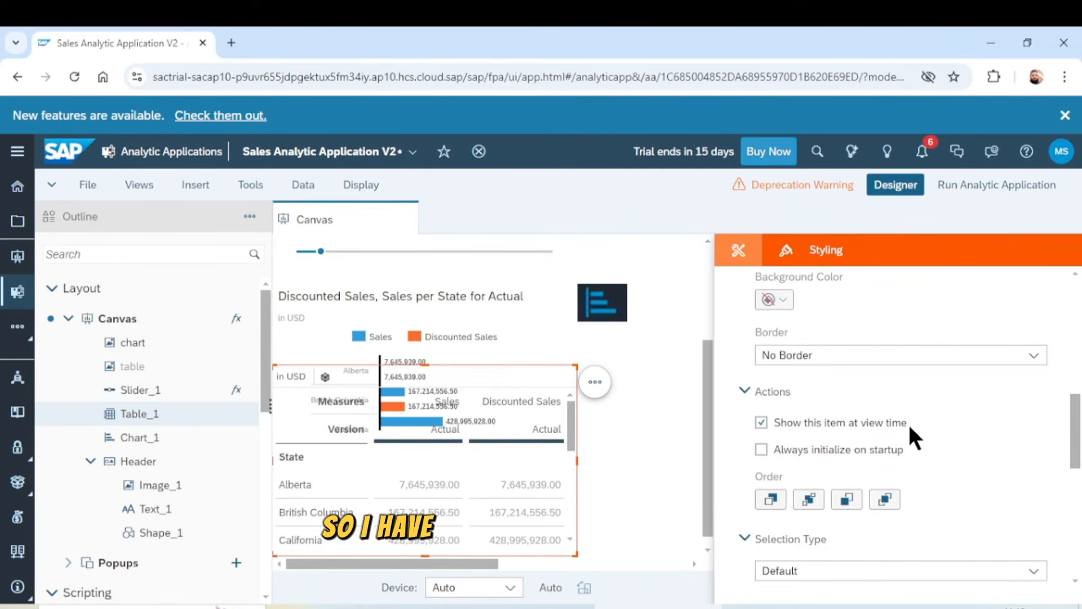
{"action": "left_click", "coordinate": [762, 423]}
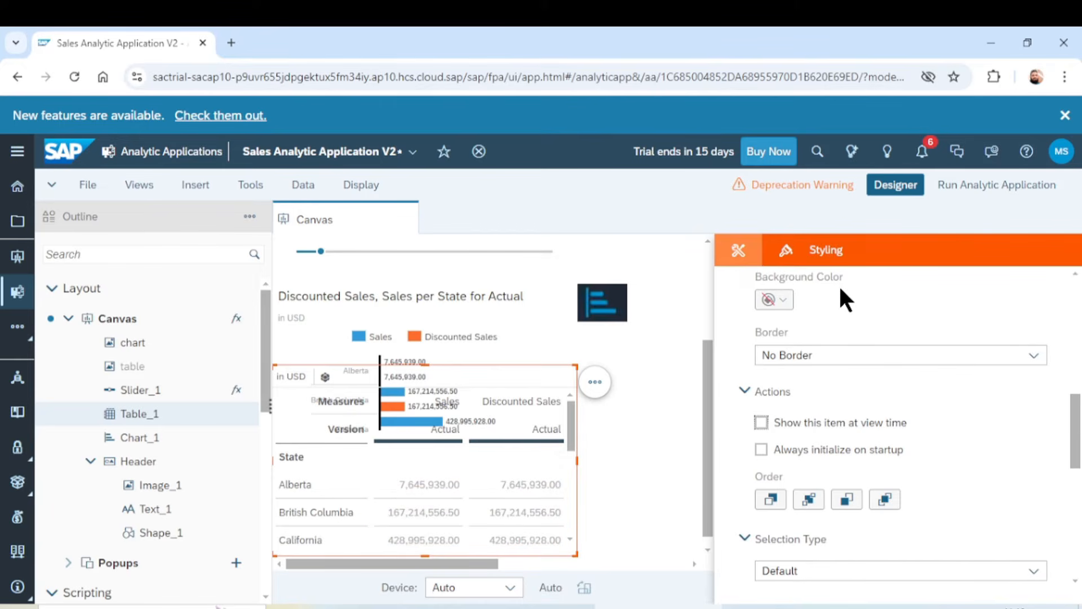
Set the Top (Y) position of Table_1 to 256 px so it overlaps the sales chart
{"action": "left_click_drag", "start_coordinate": [1076, 448], "coordinate": [1077, 389]}
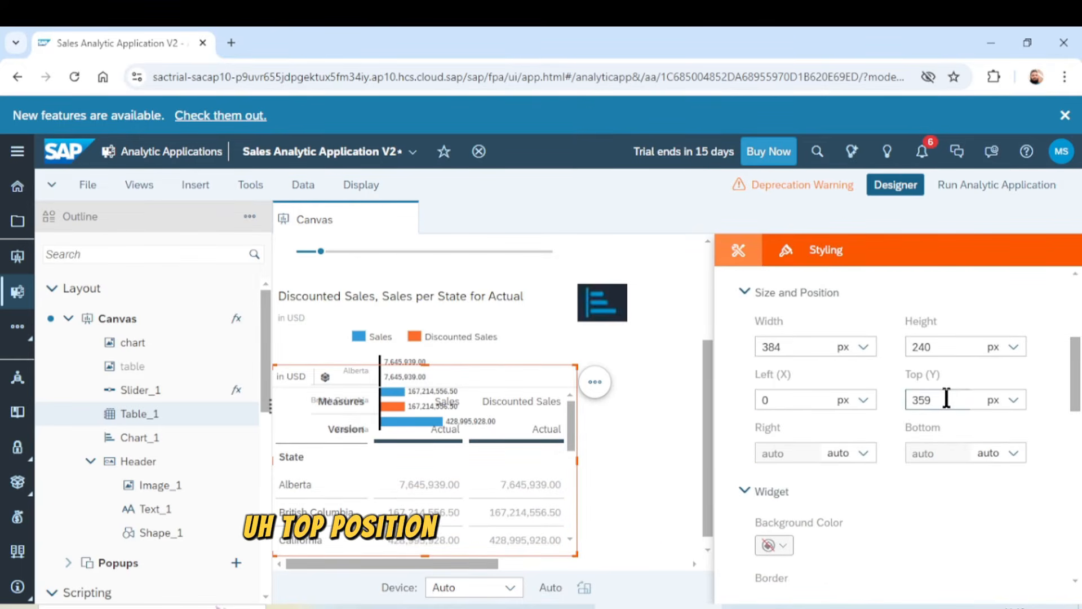
{"action": "type", "text": "256"}
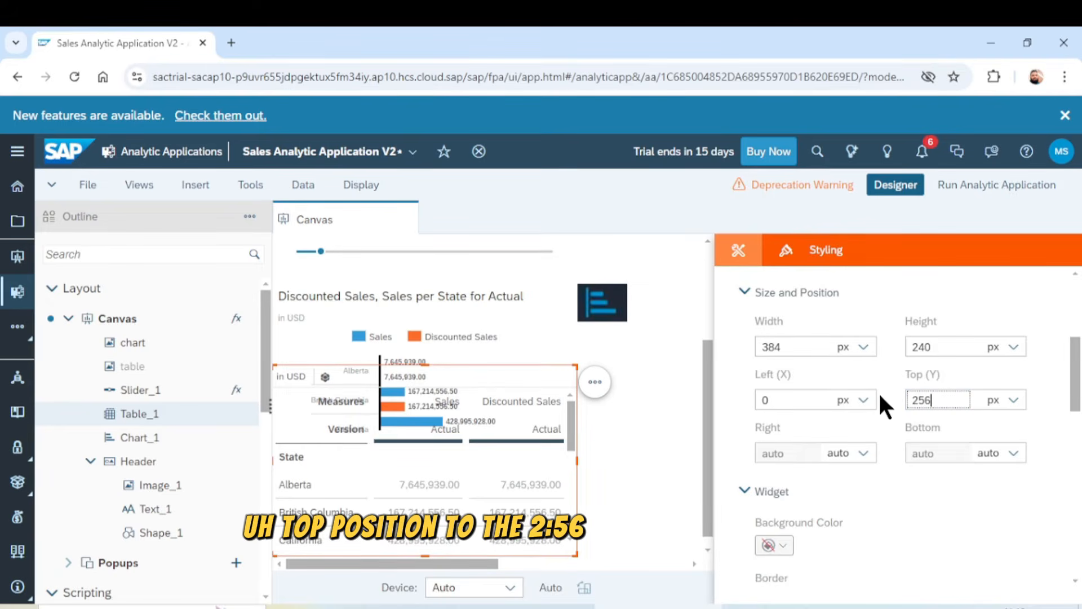
{"action": "key", "text": "Return"}
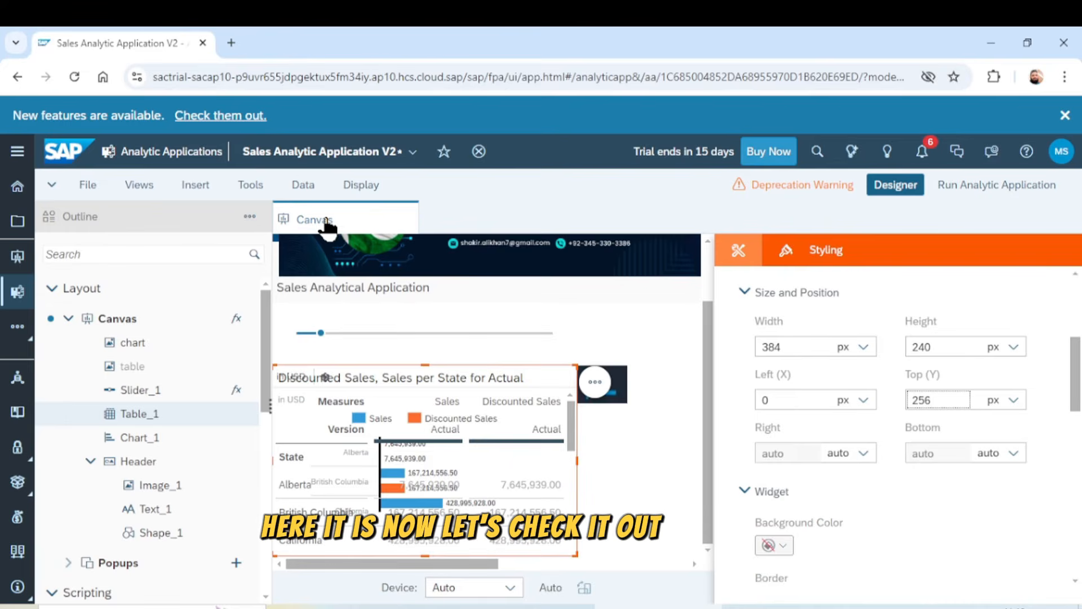
Save the application, run it to check the table's visibility at view time, and close the running preview
{"action": "key", "text": "ctrl+s"}
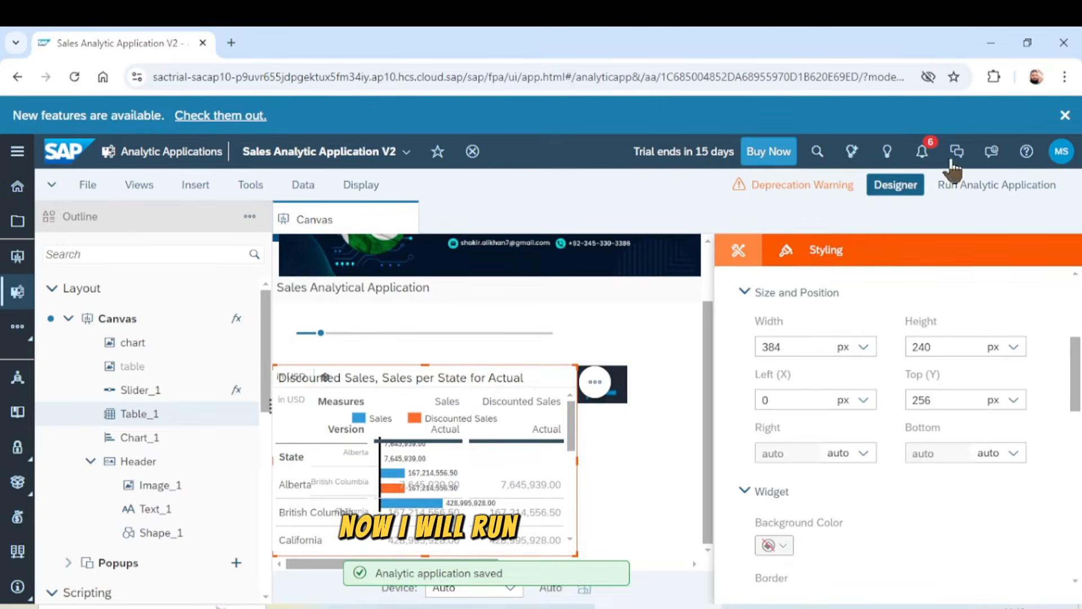
{"action": "left_click", "coordinate": [978, 192]}
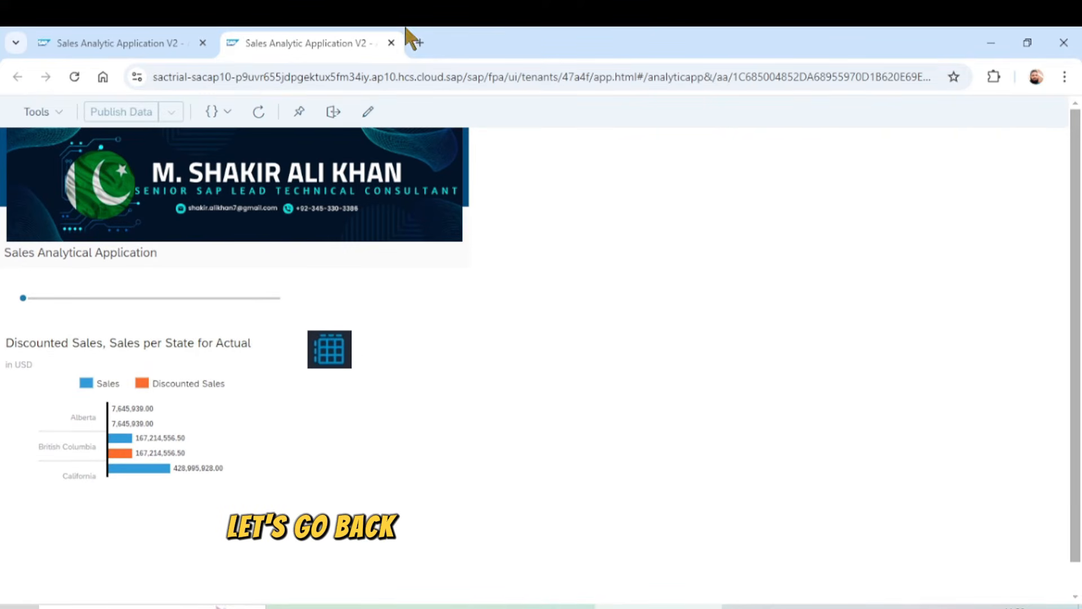
{"action": "left_click", "coordinate": [391, 43]}
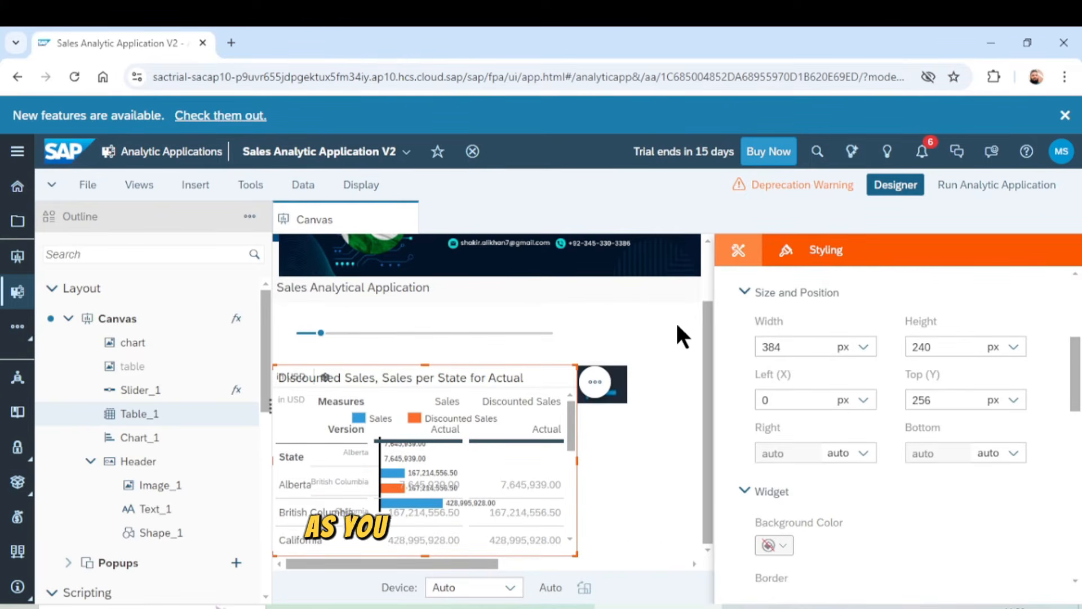
Hide Table_1 on the design canvas, leaving the sales chart displayed
{"action": "left_click", "coordinate": [711, 369]}
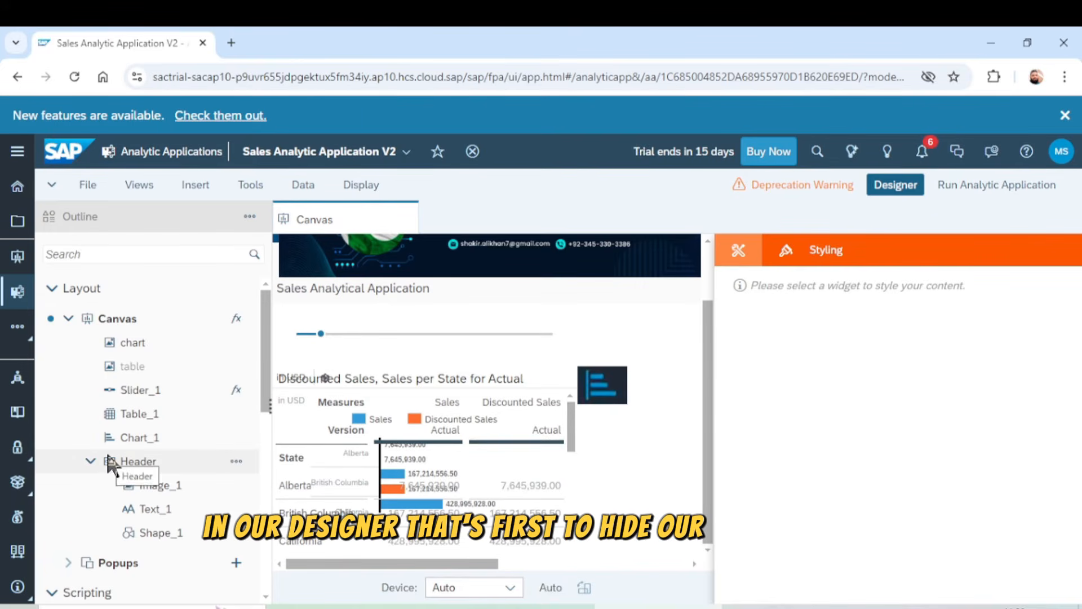
{"action": "left_click", "coordinate": [130, 411]}
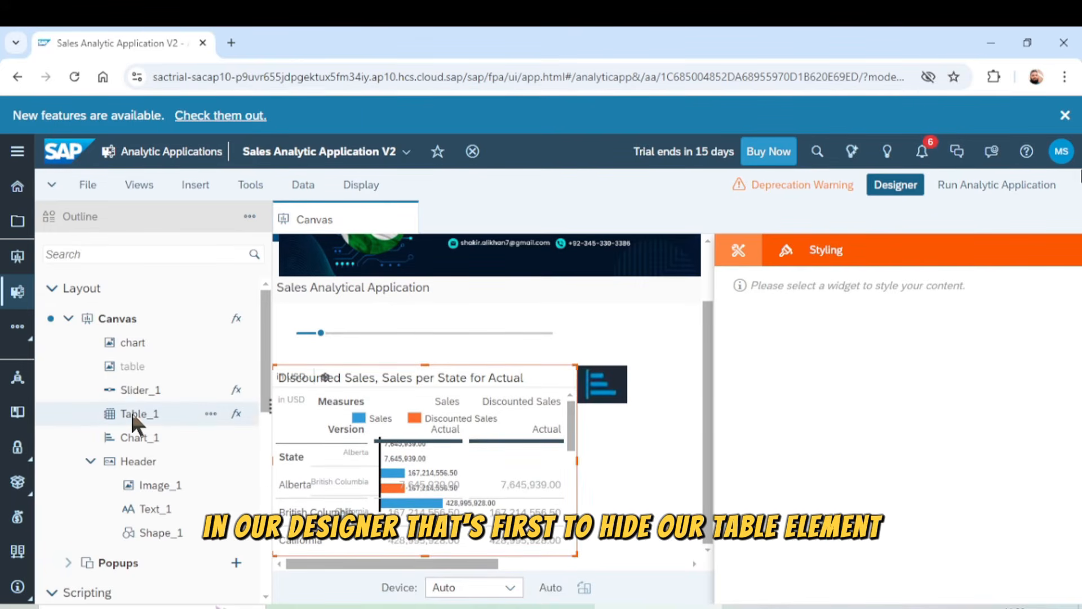
{"action": "left_click", "coordinate": [211, 414]}
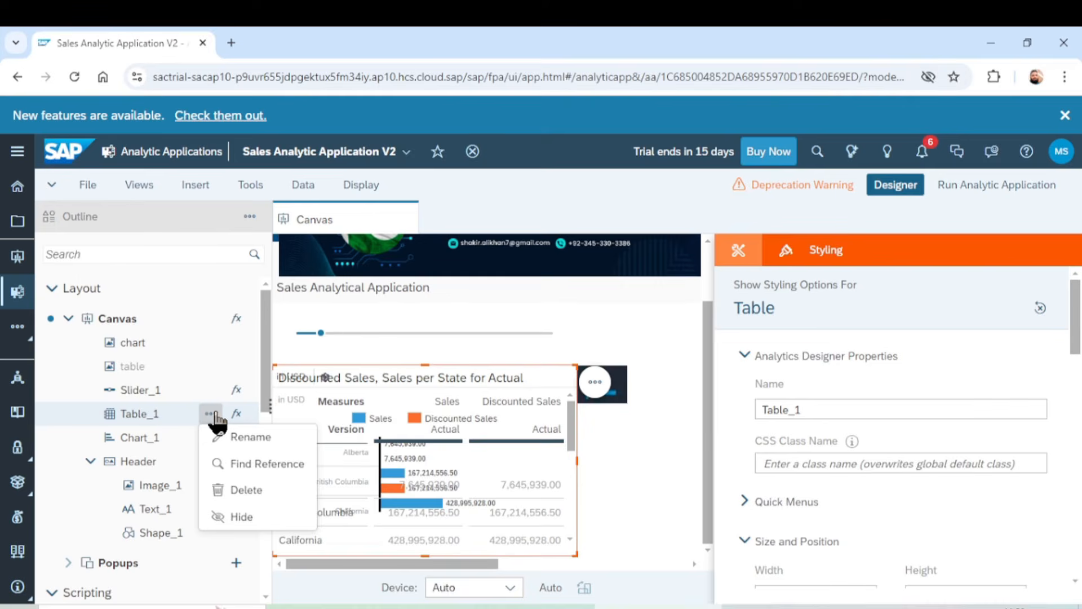
{"action": "left_click", "coordinate": [231, 516]}
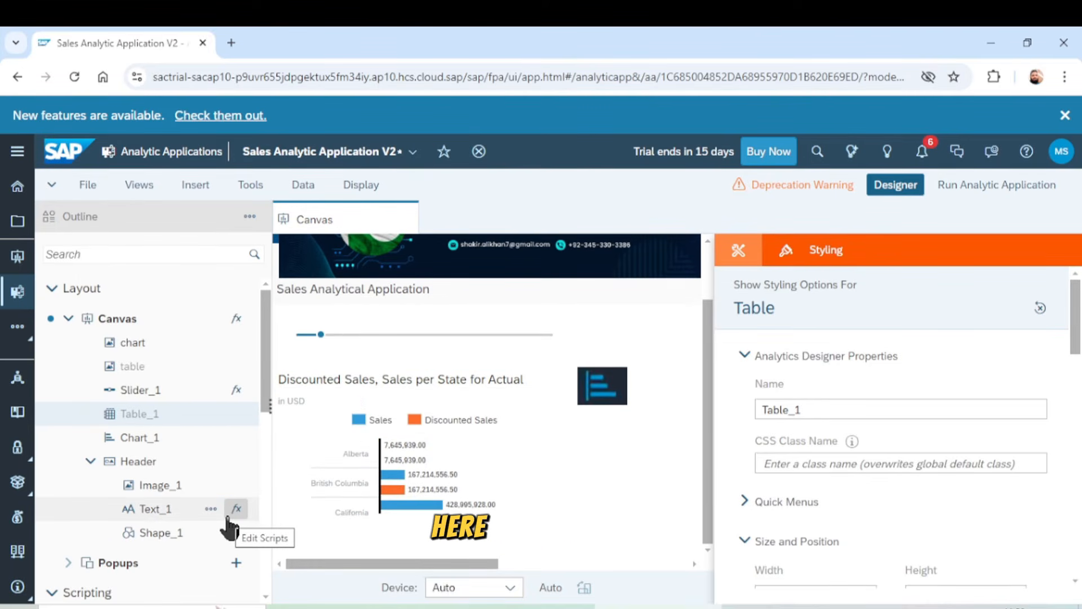
Hide the chart icon image on the canvas and show the table icon image in its place
{"action": "left_click", "coordinate": [895, 189]}
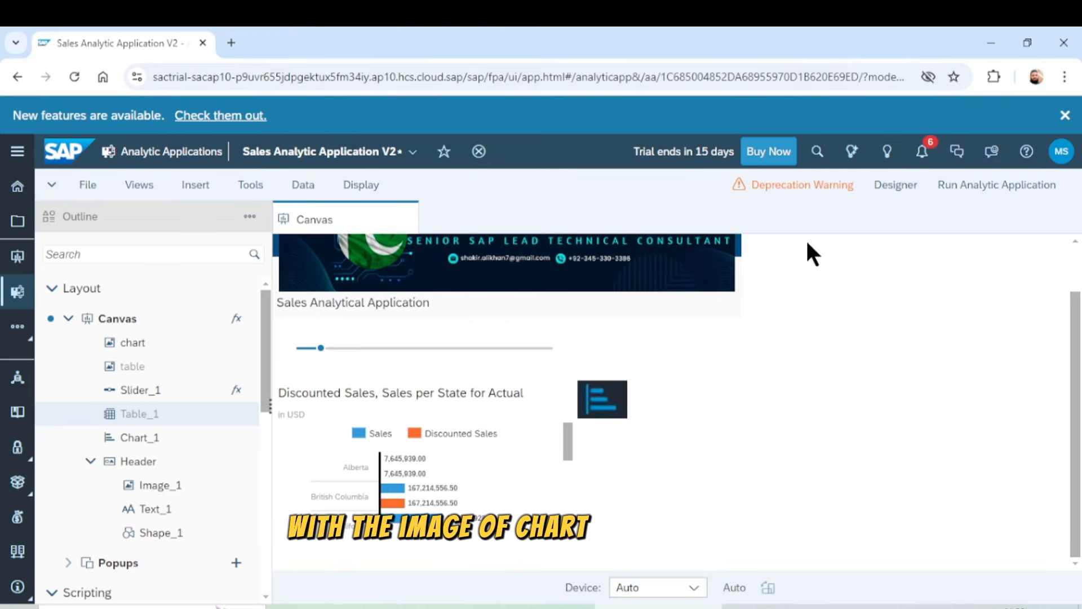
{"action": "left_click", "coordinate": [610, 392]}
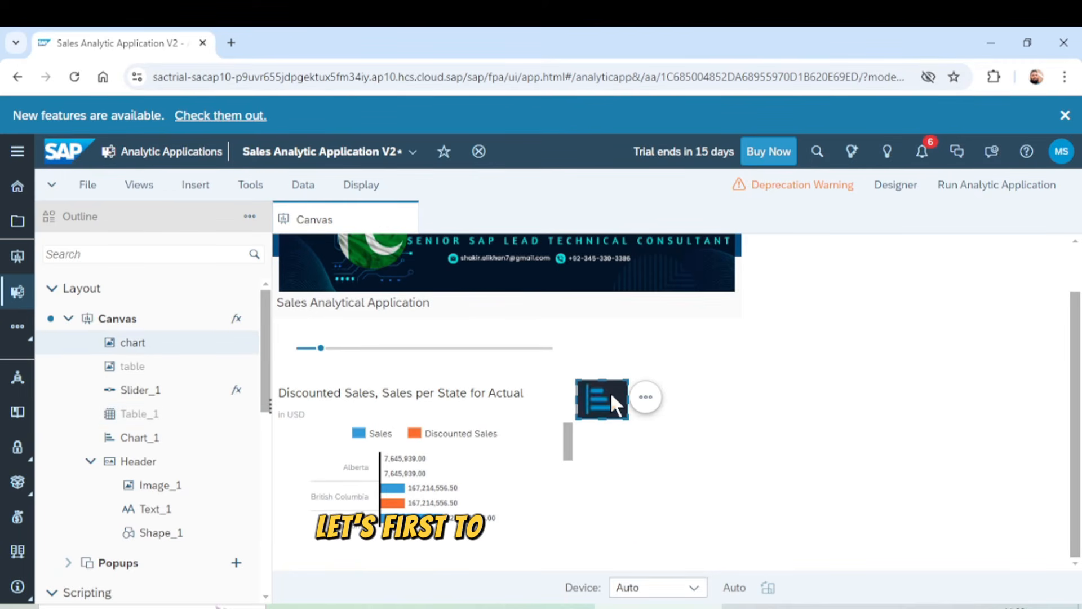
{"action": "left_click", "coordinate": [211, 342]}
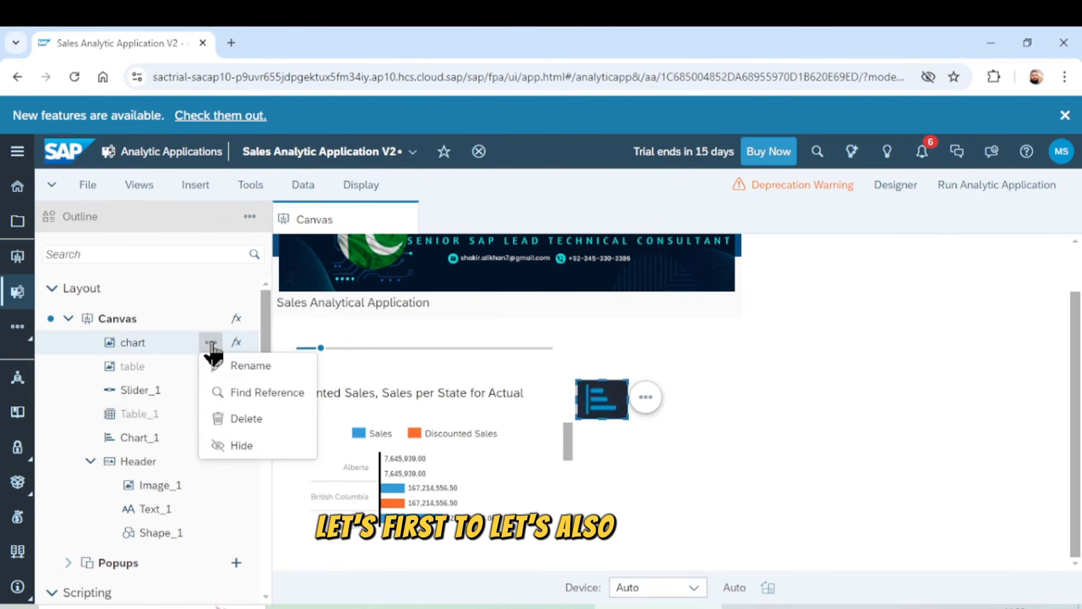
{"action": "left_click", "coordinate": [222, 445]}
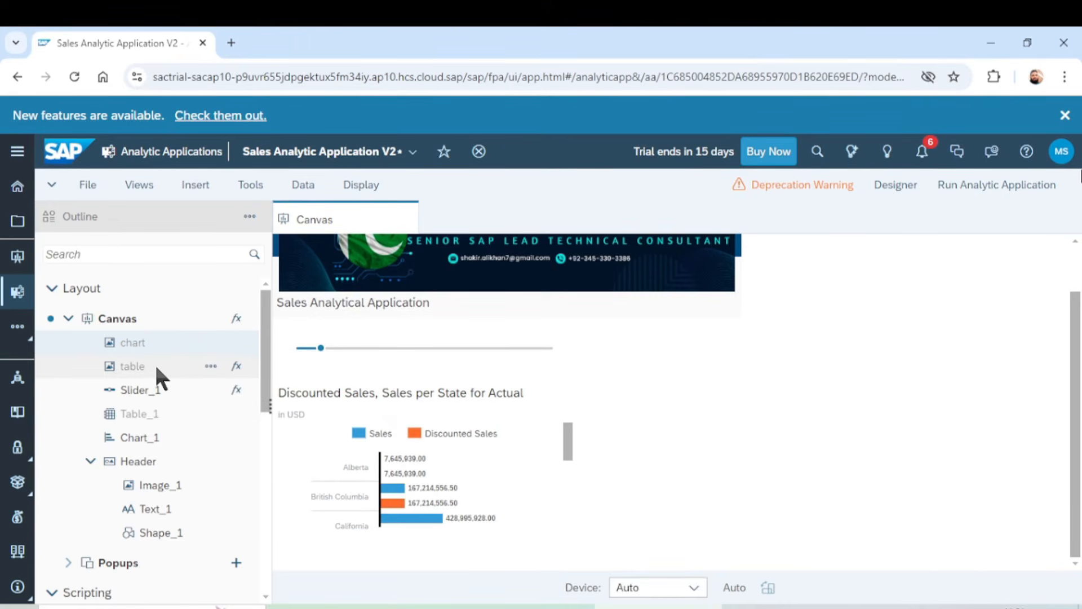
{"action": "left_click", "coordinate": [211, 366]}
{"action": "left_click", "coordinate": [237, 469]}
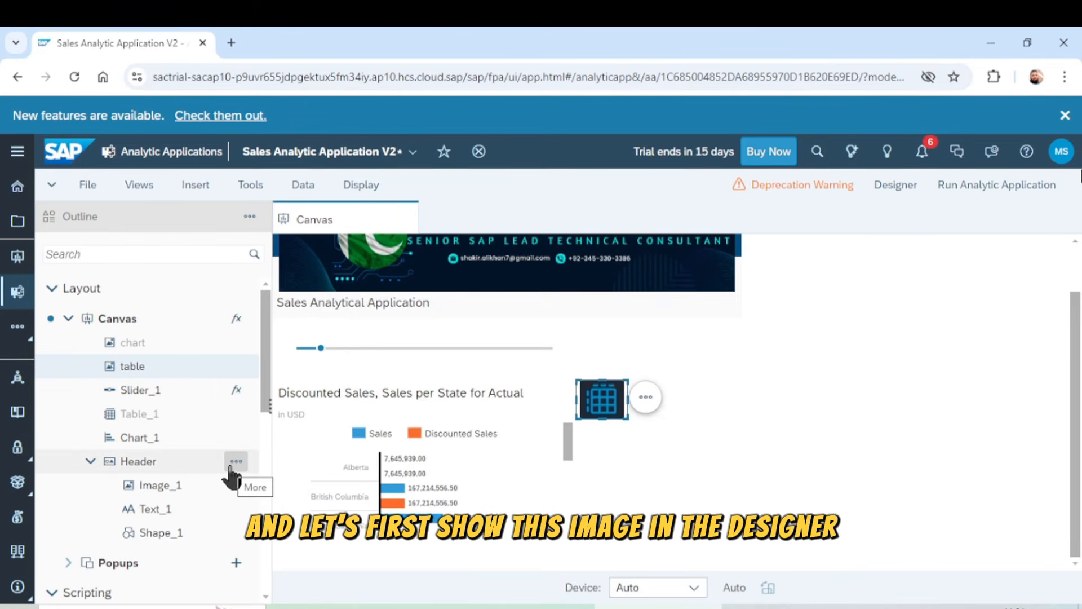
Save the application and open the onClick script of the table icon image
{"action": "key", "text": "ctrl+s"}
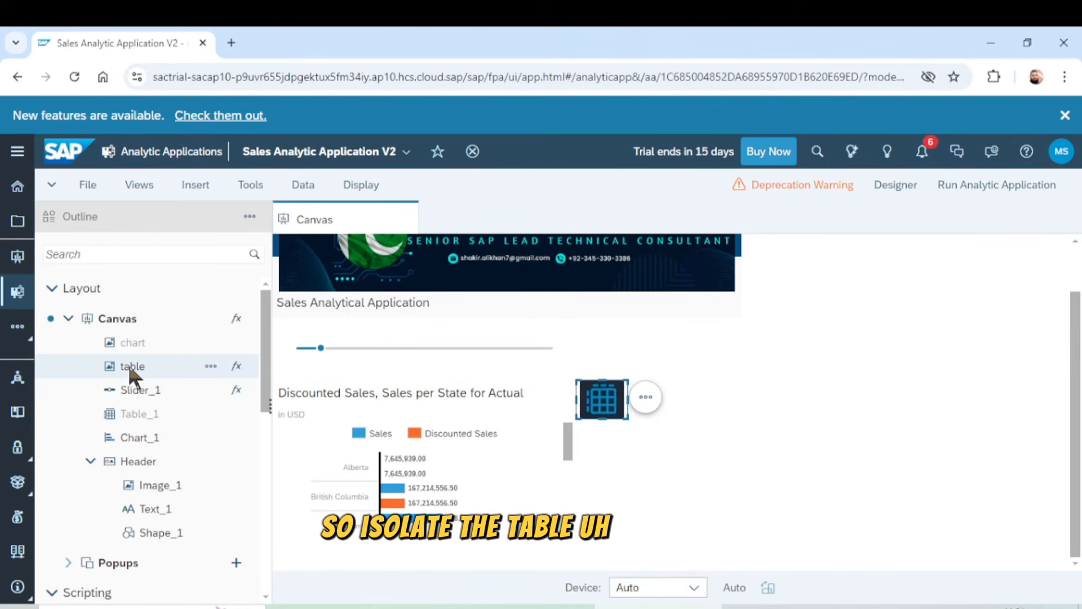
{"action": "left_click", "coordinate": [237, 367]}
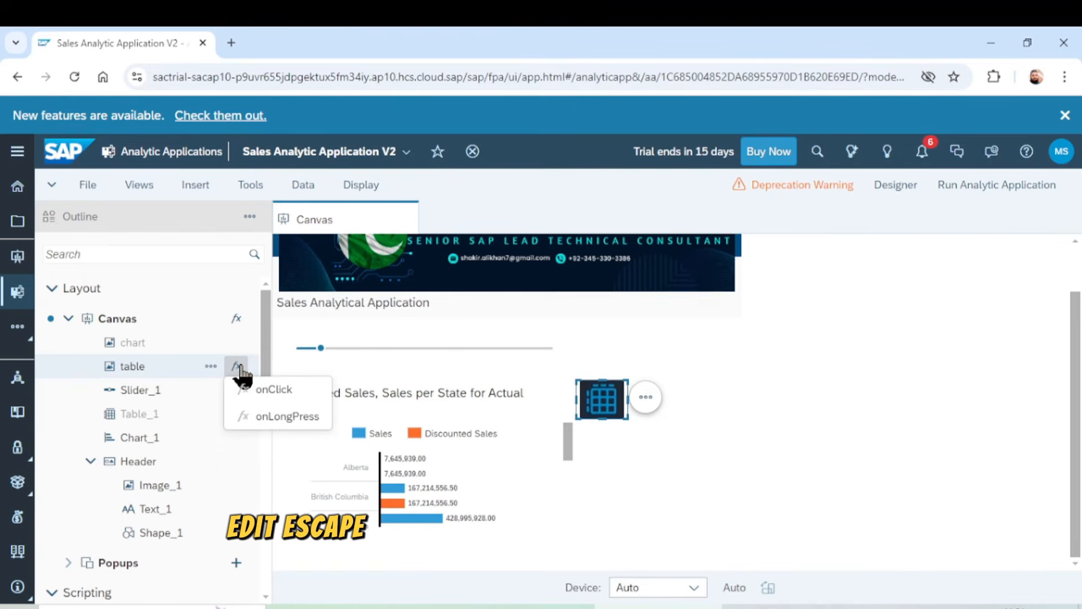
{"action": "left_click", "coordinate": [276, 390]}
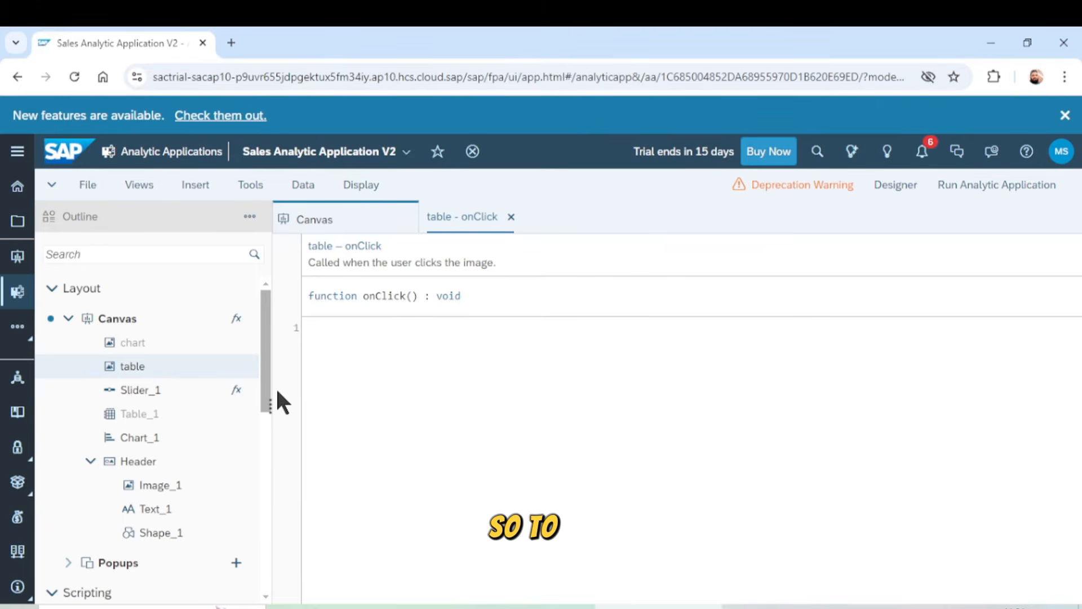
{"action": "type", "text": "tA"}
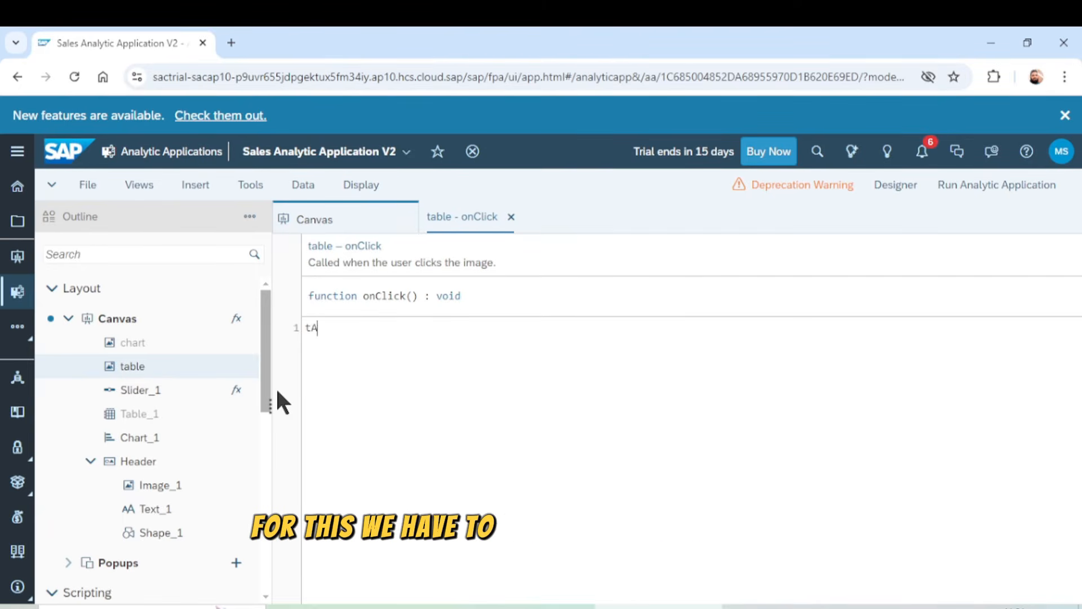
{"action": "key", "text": "BackSpace"}
{"action": "key", "text": "BackSpace"}
{"action": "type", "text": "t"}
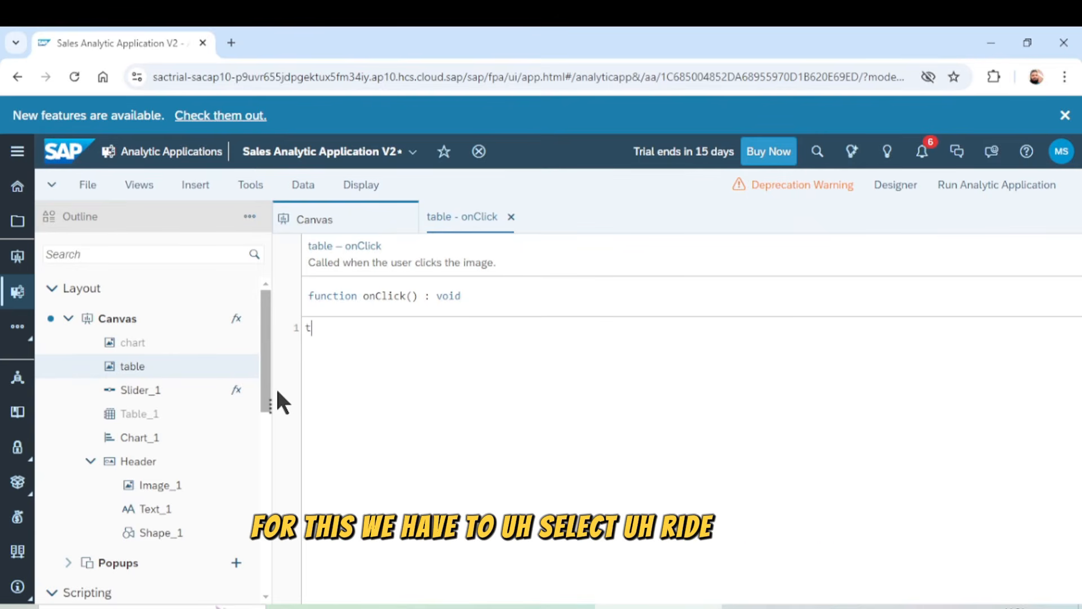
{"action": "type", "text": "ab"}
{"action": "key", "text": "BackSpace"}
{"action": "key", "text": "BackSpace"}
{"action": "key", "text": "BackSpace"}
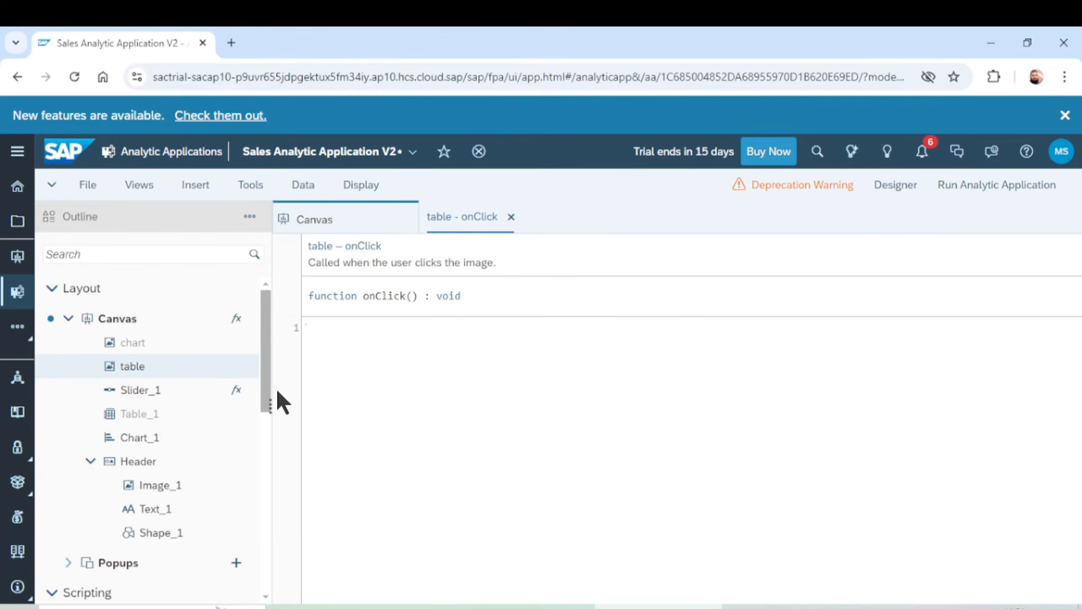
Write Table_1.setVisible(true); as the first line of the table image's onClick script
{"action": "type", "text": "Table"}
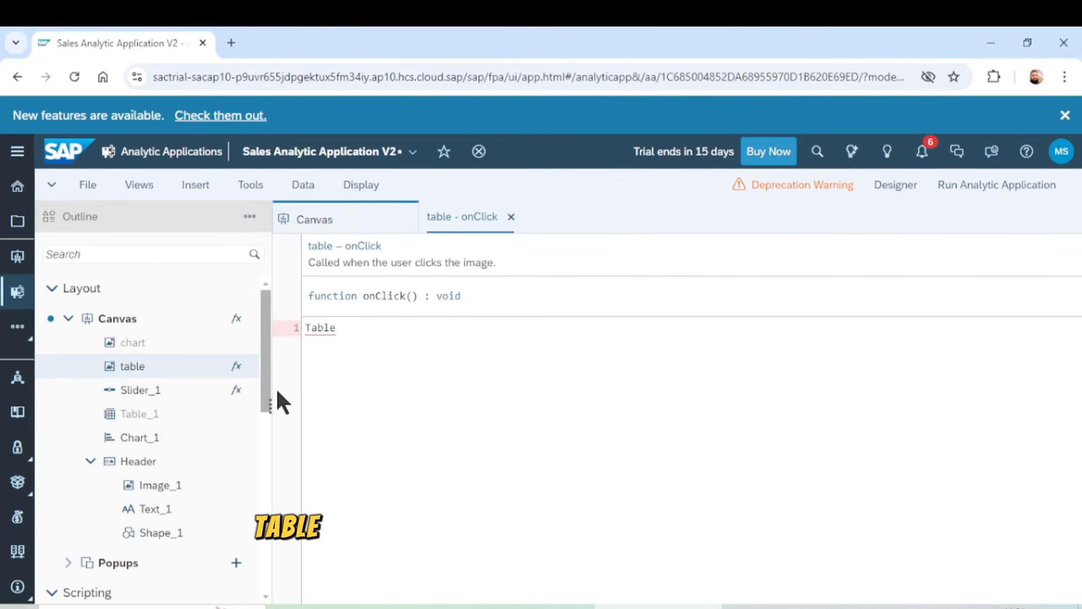
{"action": "type", "text": "_1"}
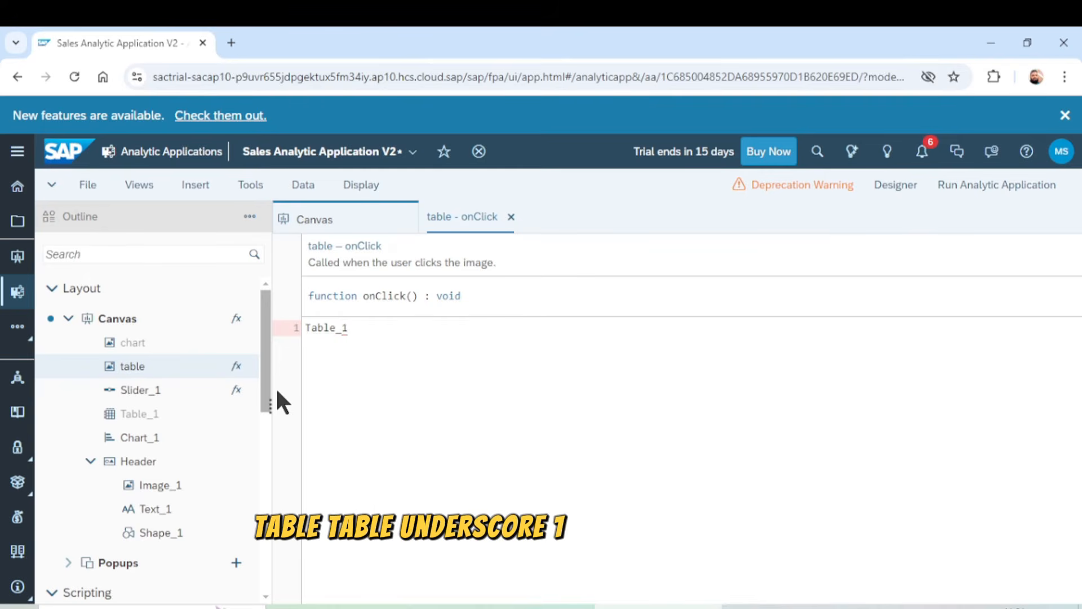
{"action": "type", "text": "."}
{"action": "key", "text": "ctrl+space"}
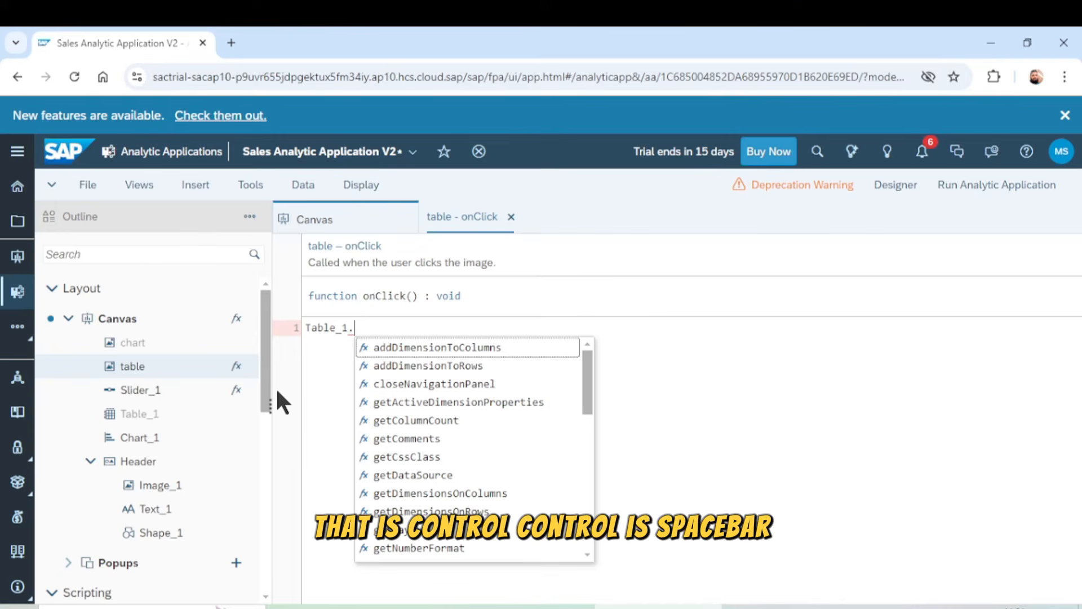
{"action": "type", "text": "set"}
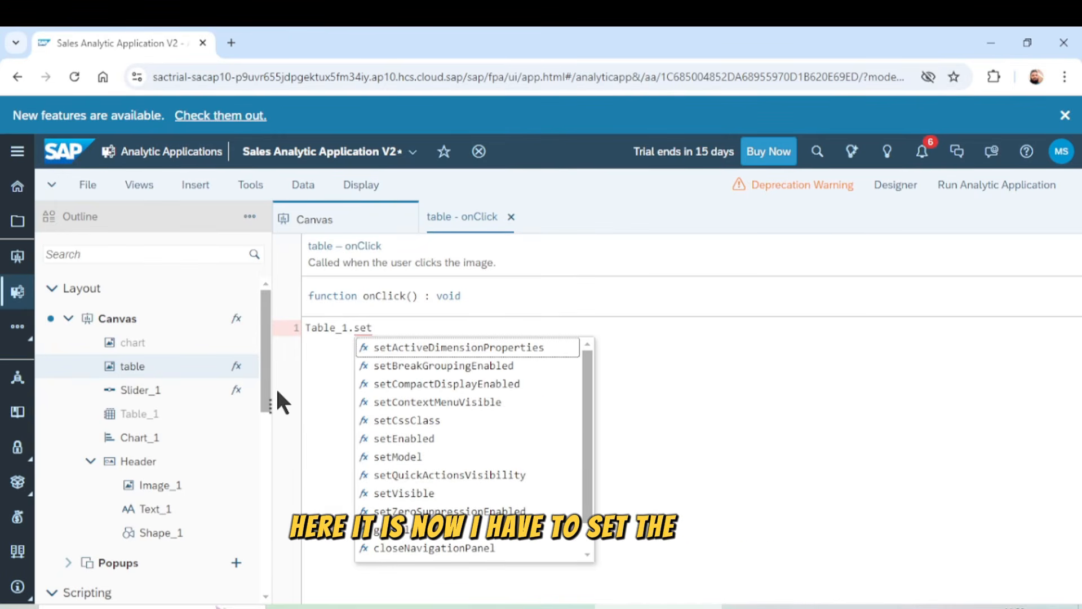
{"action": "type", "text": "vi"}
{"action": "key", "text": "Down"}
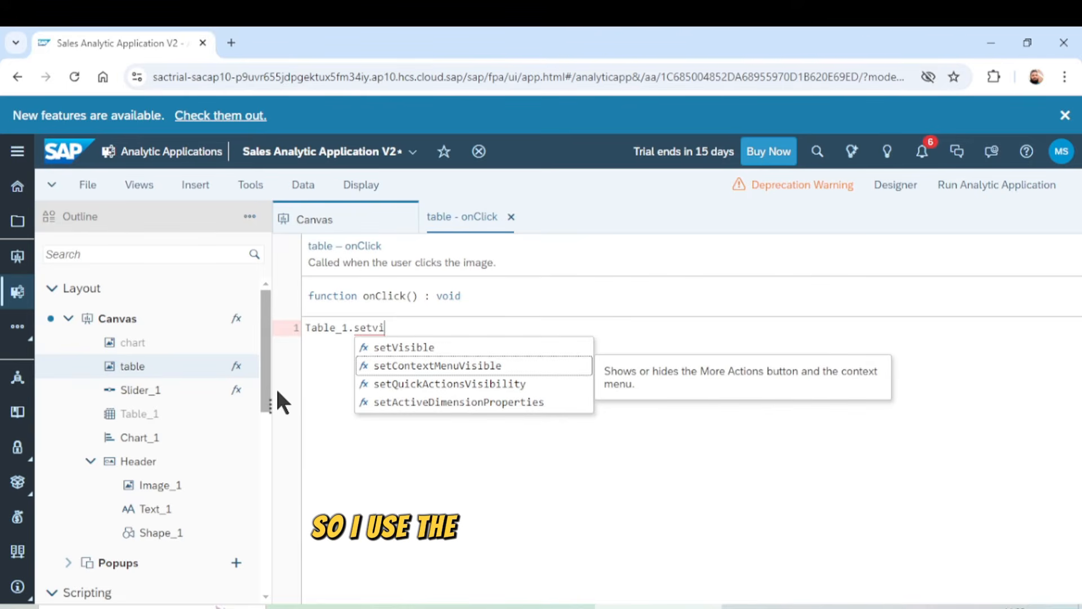
{"action": "key", "text": "Up"}
{"action": "key", "text": "Return"}
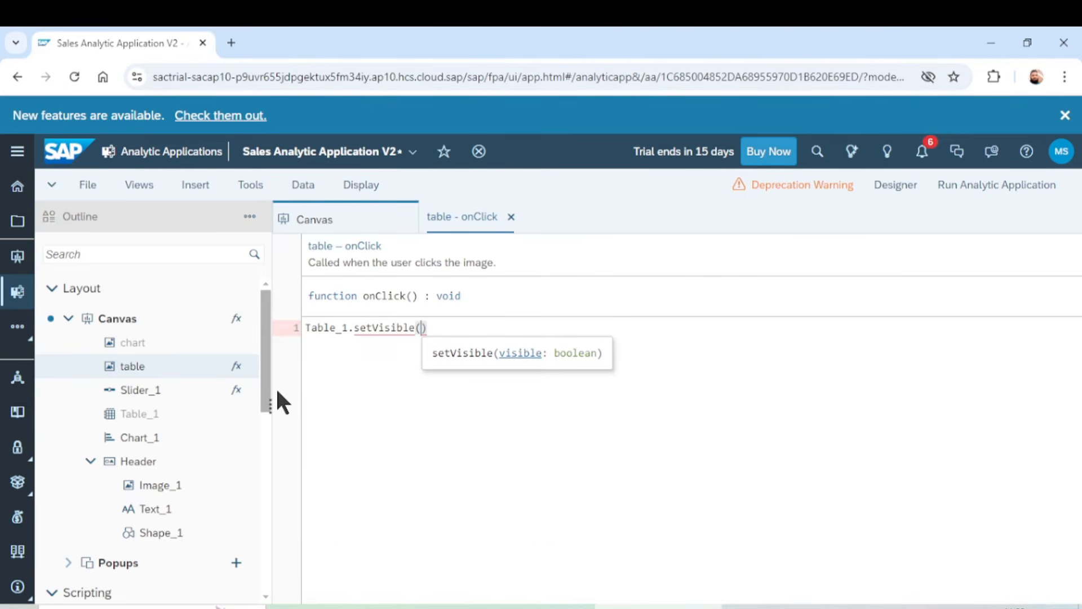
{"action": "type", "text": "tr"}
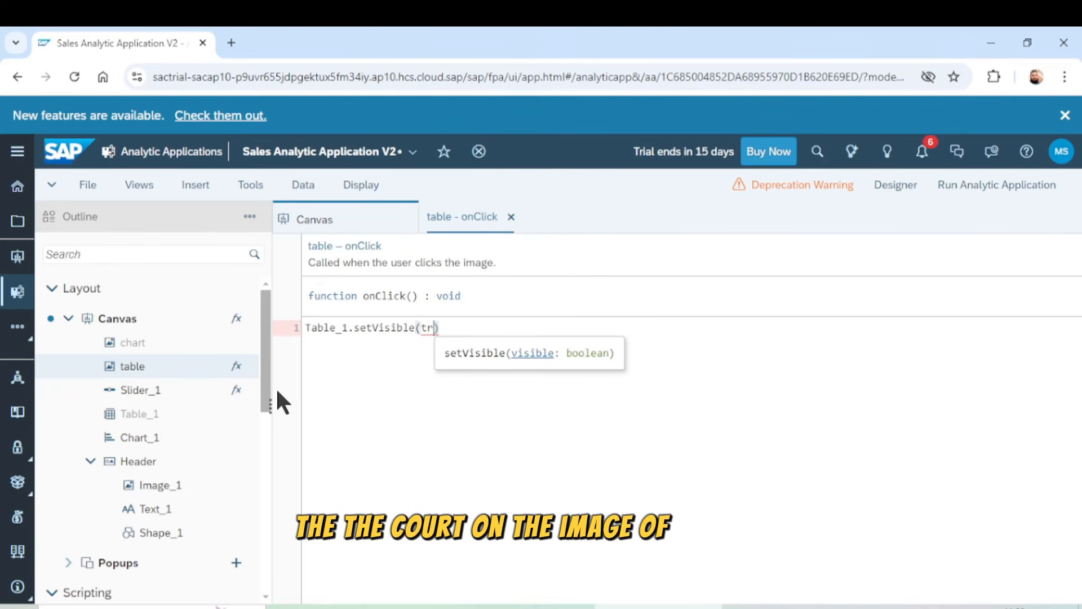
{"action": "type", "text": "ue"}
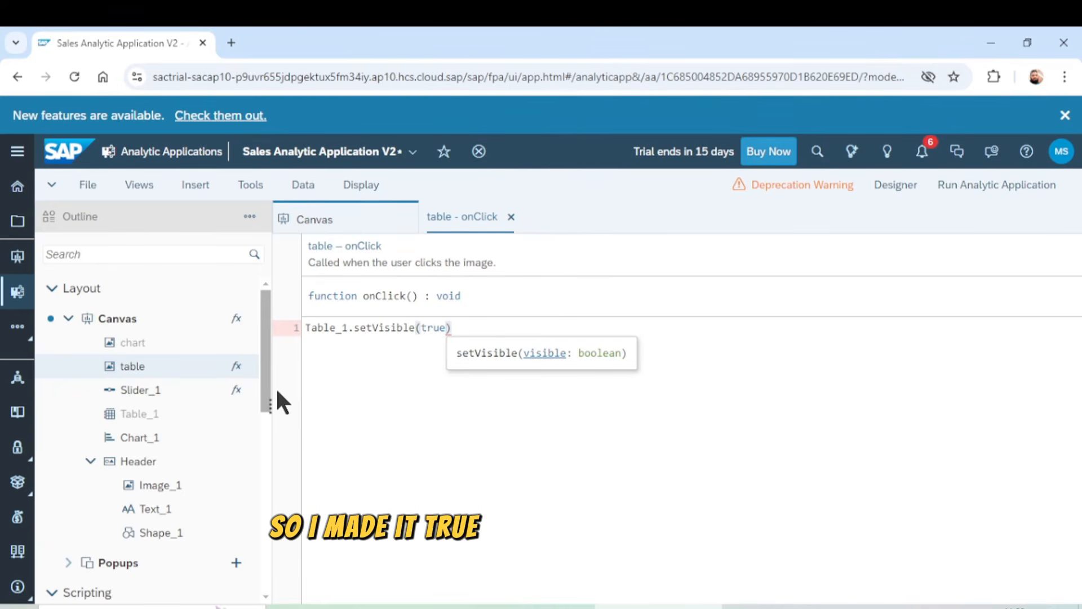
{"action": "key", "text": "End"}
{"action": "type", "text": ";"}
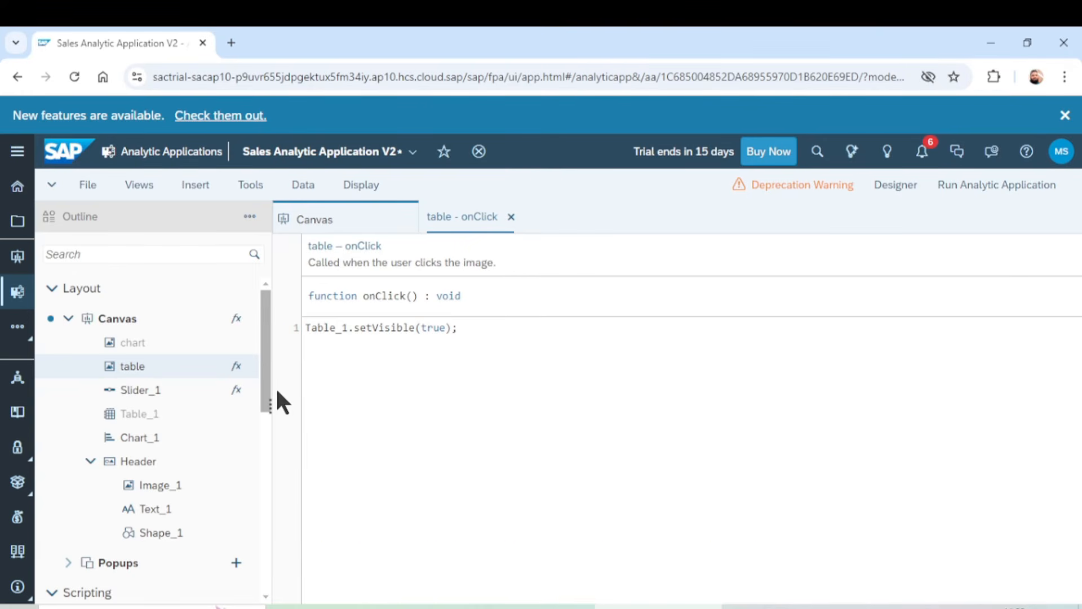
{"action": "key", "text": "ctrl+a"}
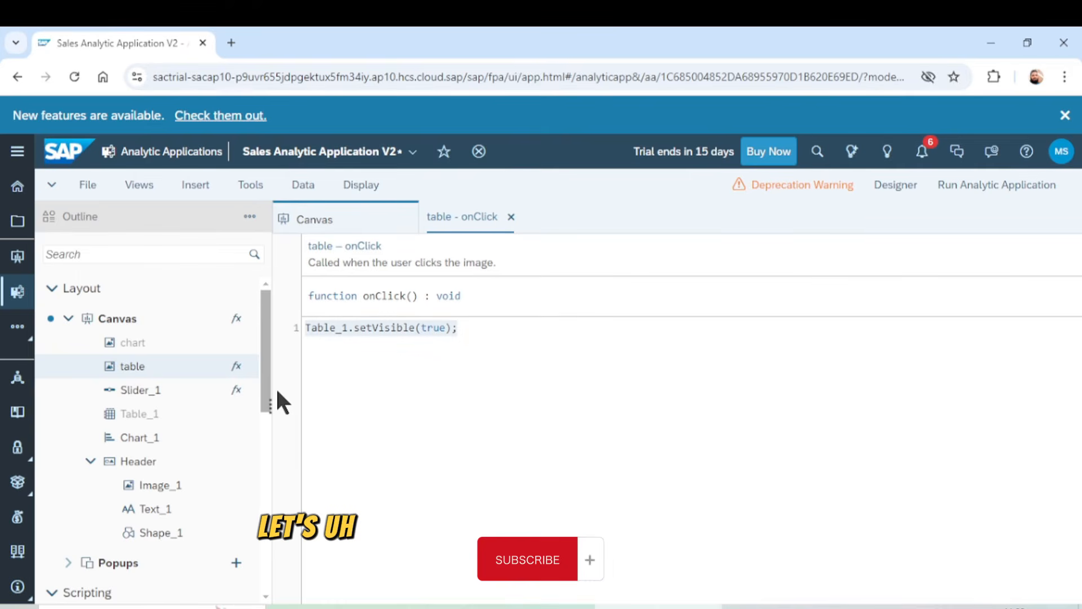
{"action": "key", "text": "Right"}
Add Chart_1.setVisible(false); on the second line of the table image's onClick script
{"action": "key", "text": "Return"}
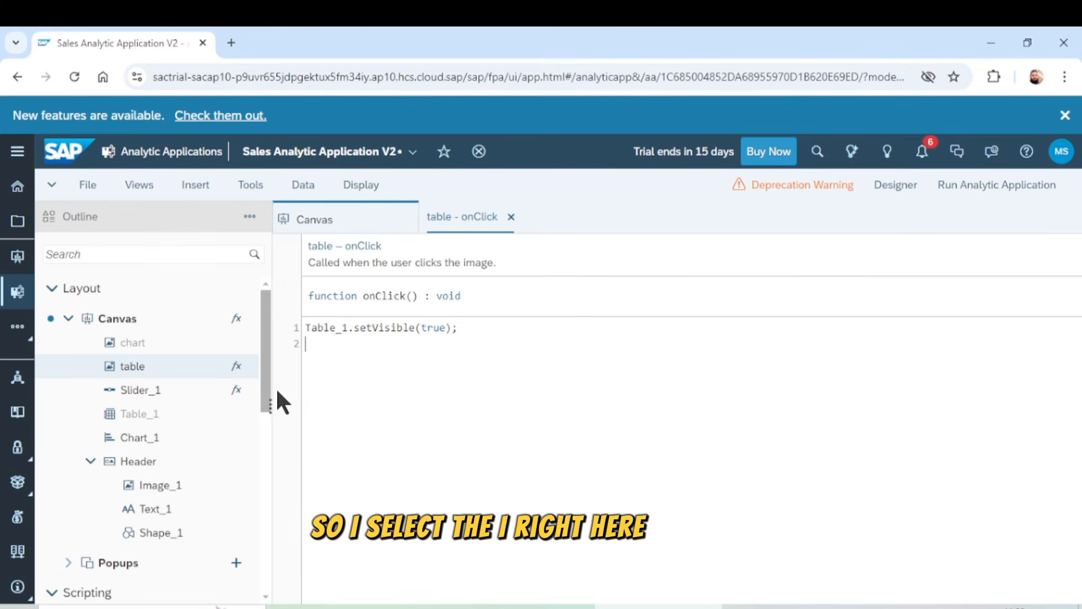
{"action": "type", "text": "Chart"}
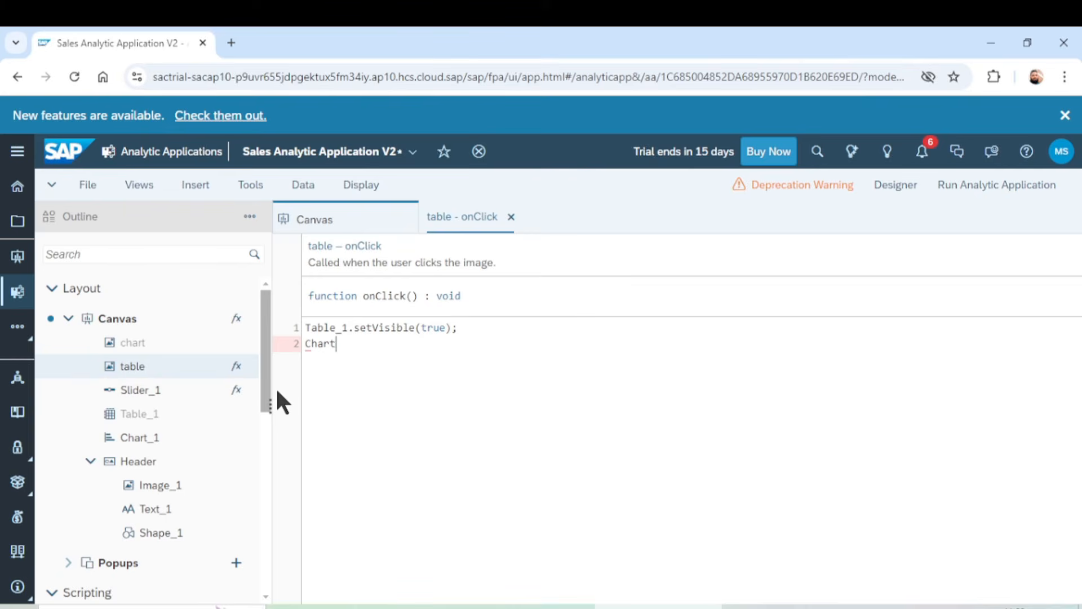
{"action": "type", "text": "_1"}
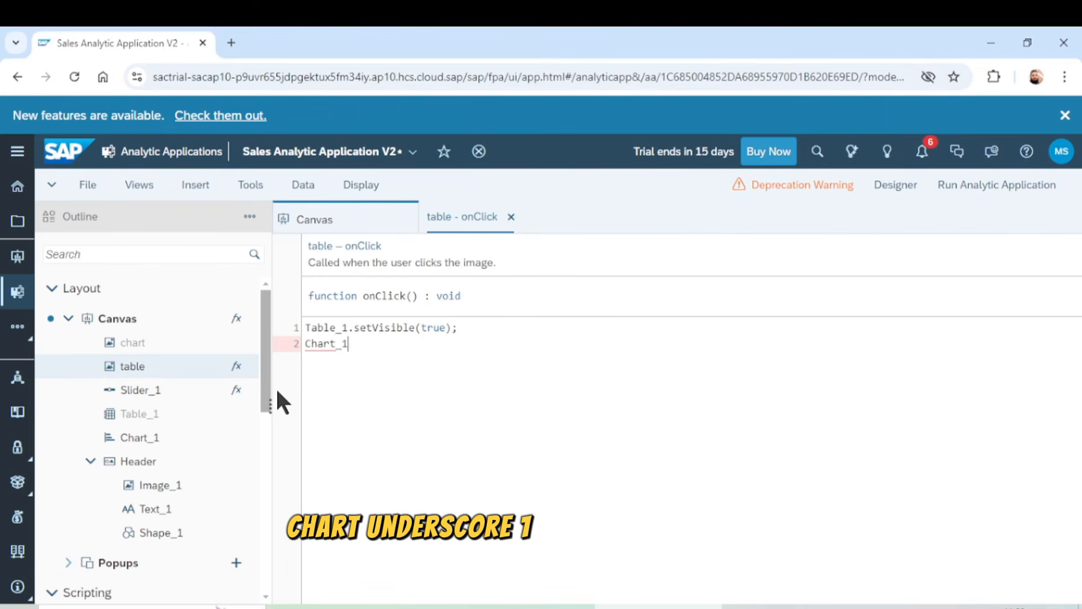
{"action": "type", "text": "."}
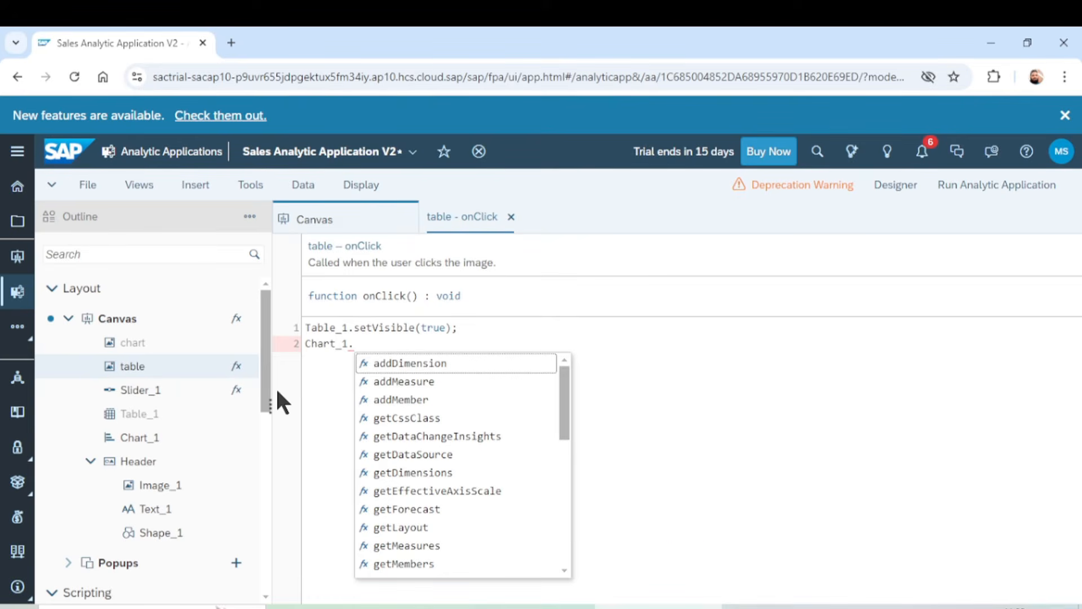
{"action": "type", "text": "set"}
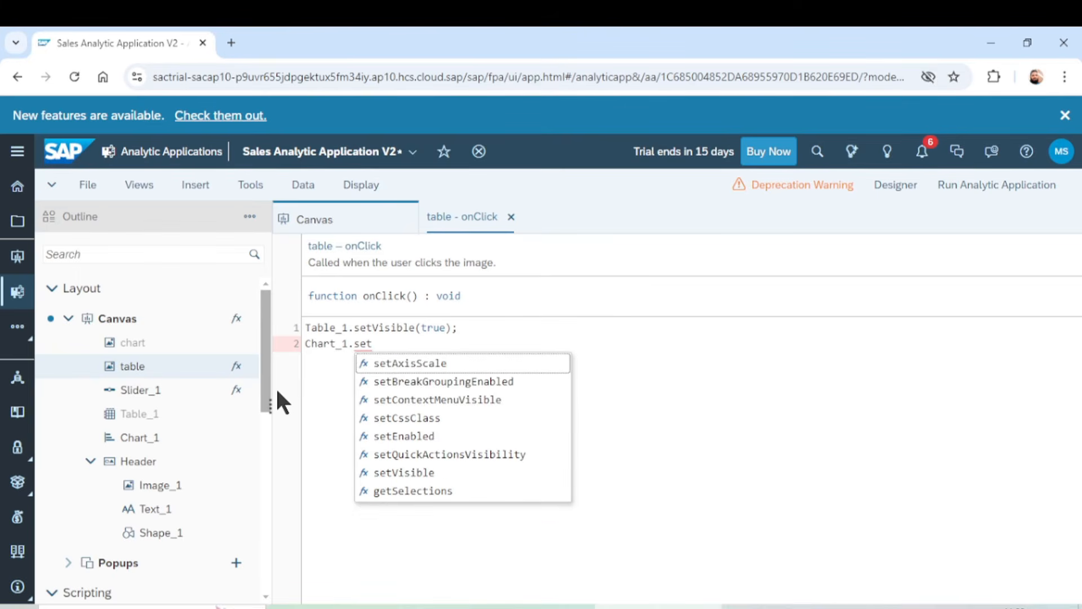
{"action": "type", "text": "Vi"}
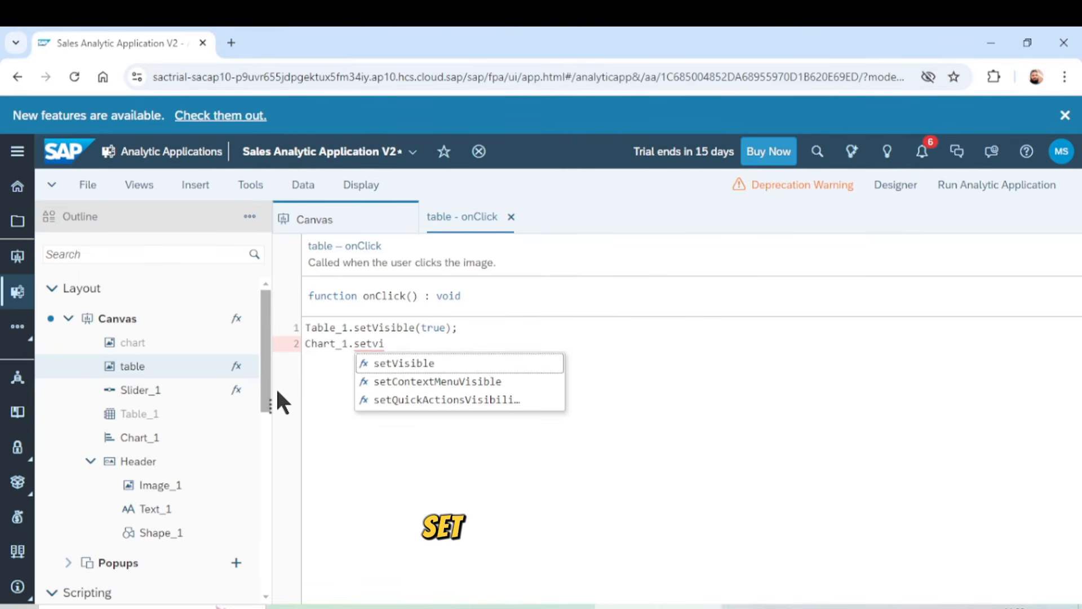
{"action": "key", "text": "Return"}
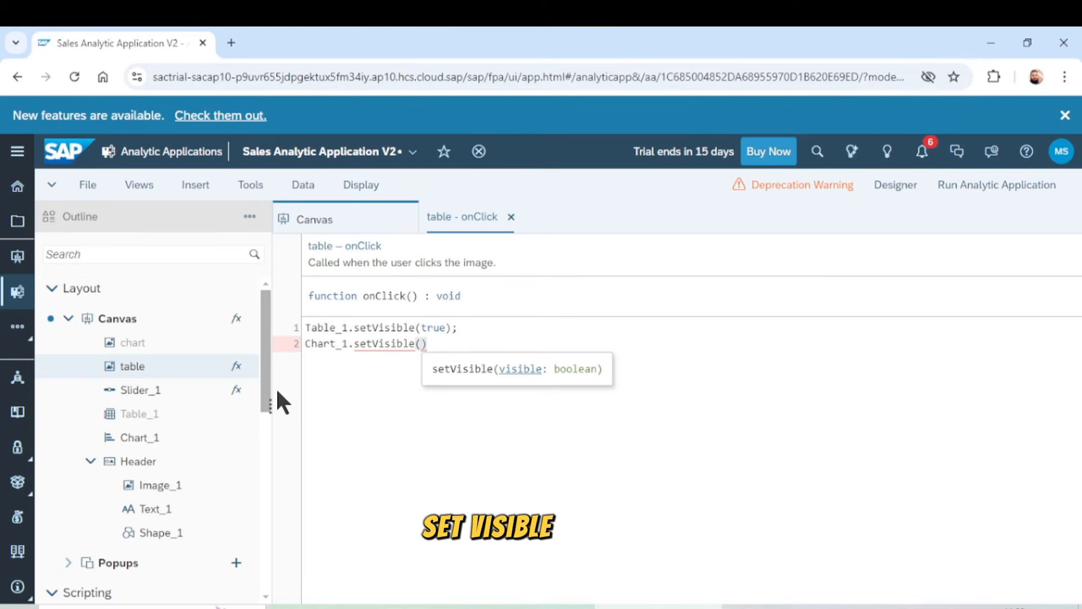
{"action": "type", "text": "false"}
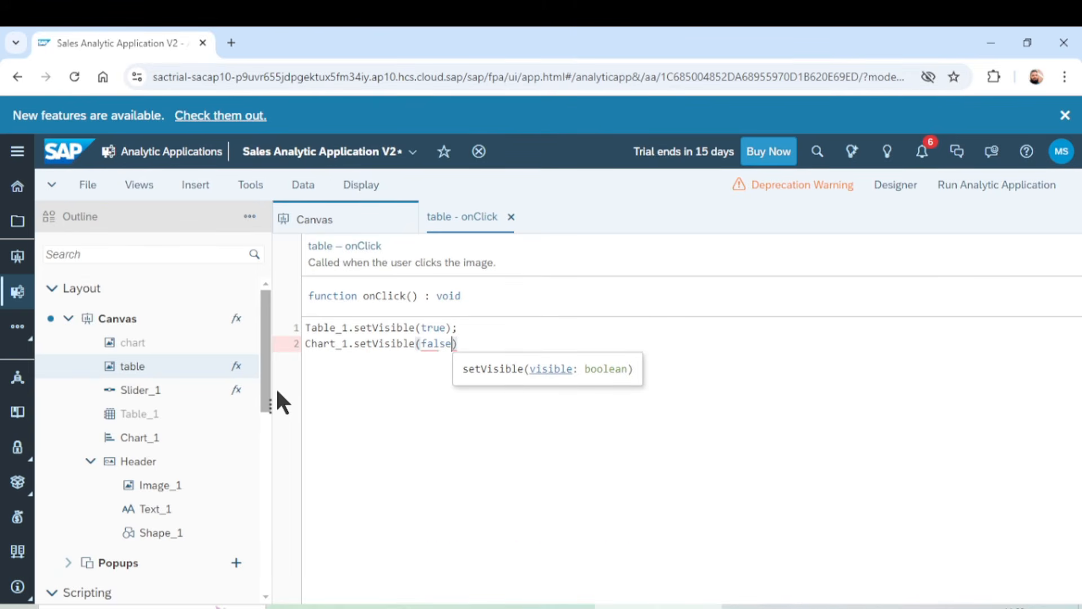
{"action": "key", "text": "End"}
{"action": "type", "text": ";"}
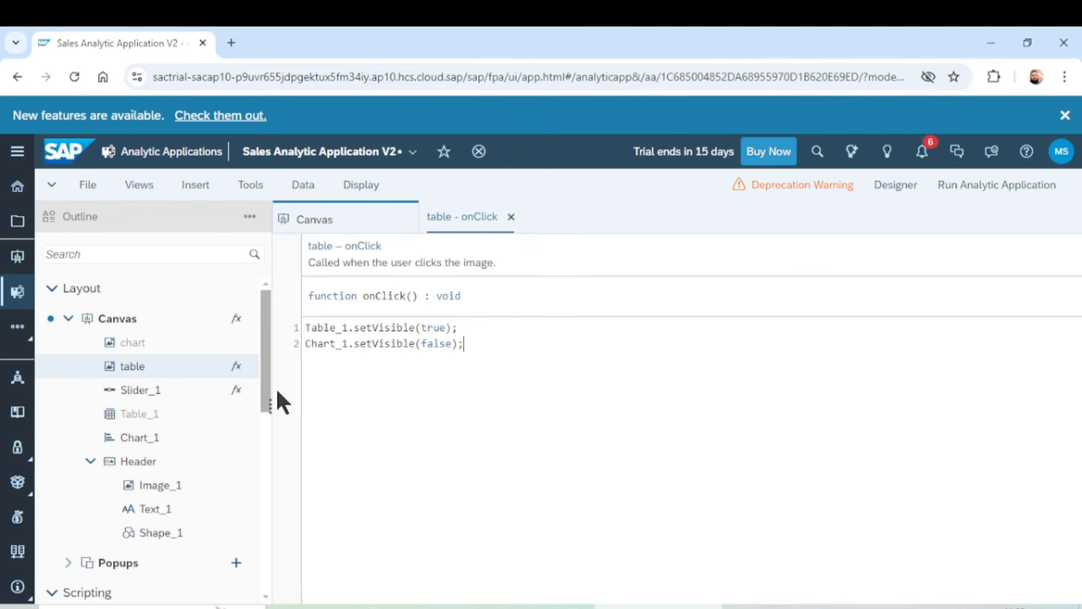
Leave a blank line and add chart.setVisible(true); to the onClick script so the chart icon image is shown
{"action": "key", "text": "Return"}
{"action": "key", "text": "Return"}
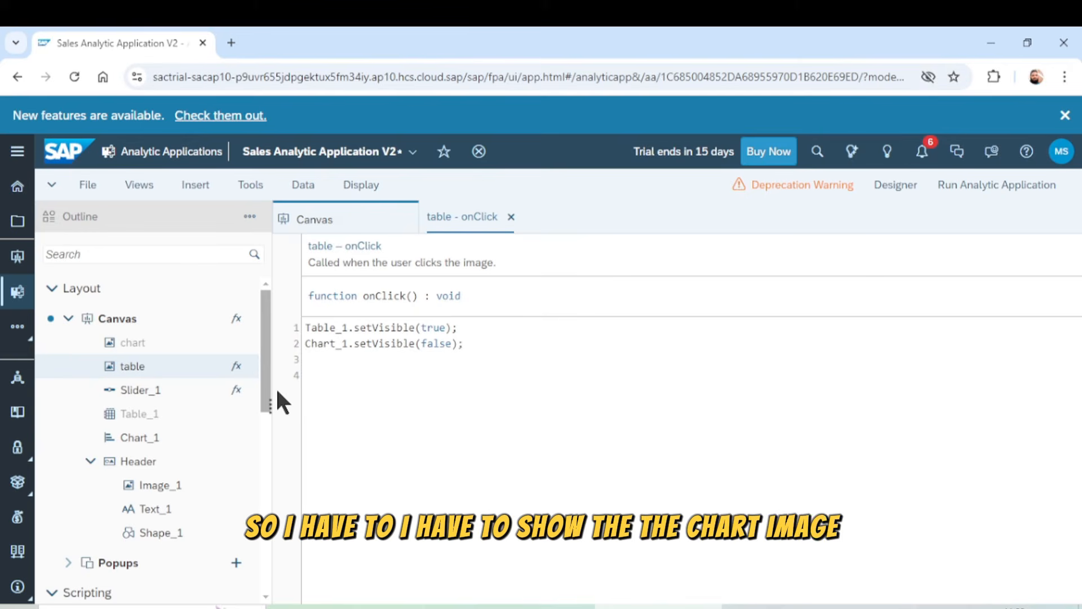
{"action": "type", "text": "art"}
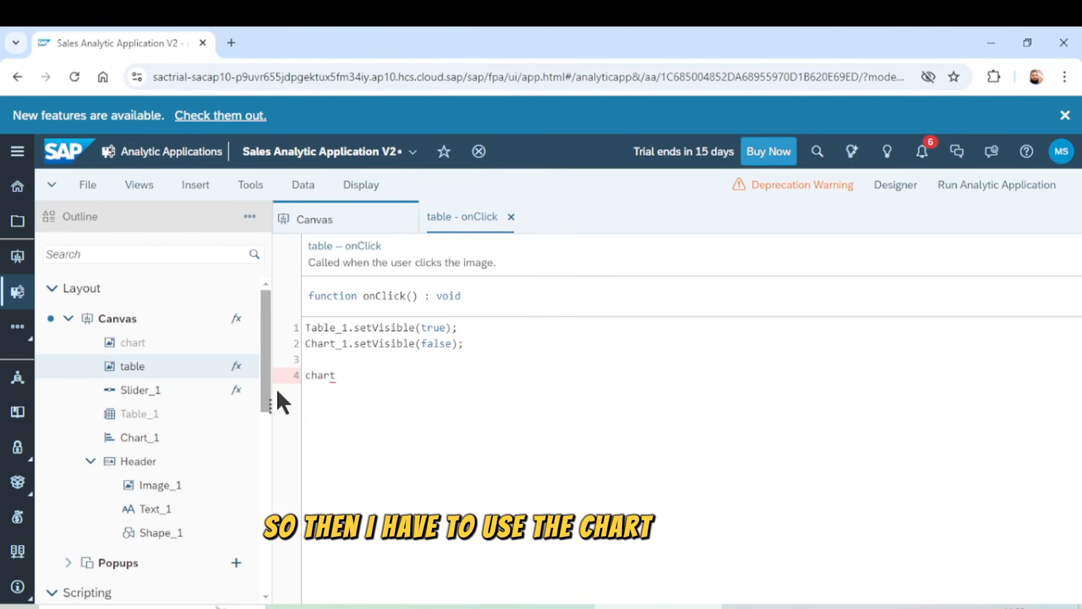
{"action": "type", "text": "."}
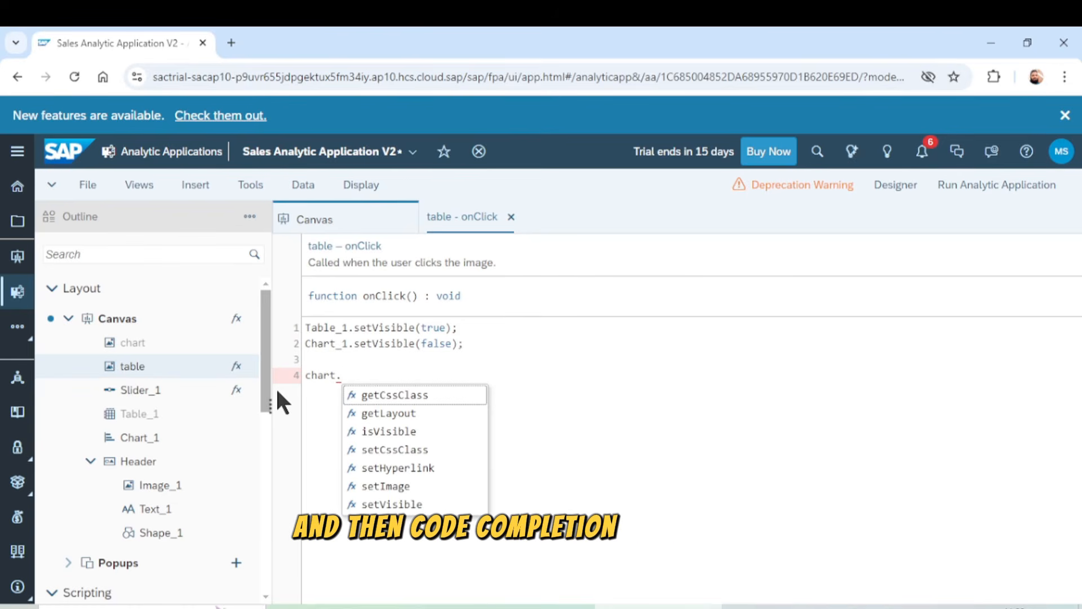
{"action": "type", "text": "s"}
{"action": "key", "text": "Down"}
{"action": "key", "text": "Down"}
{"action": "key", "text": "Down"}
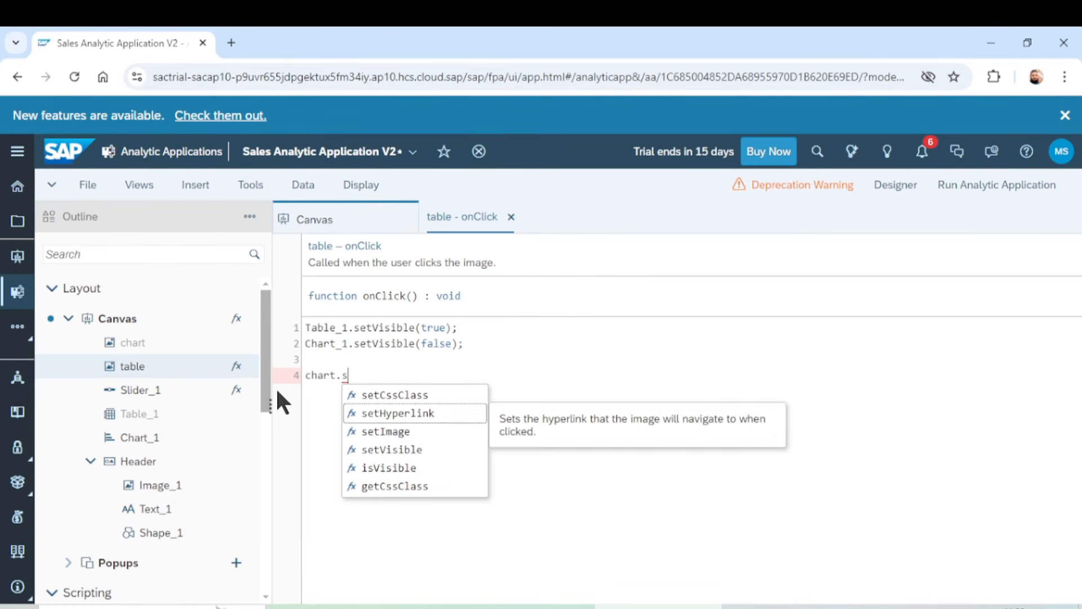
{"action": "key", "text": "Return"}
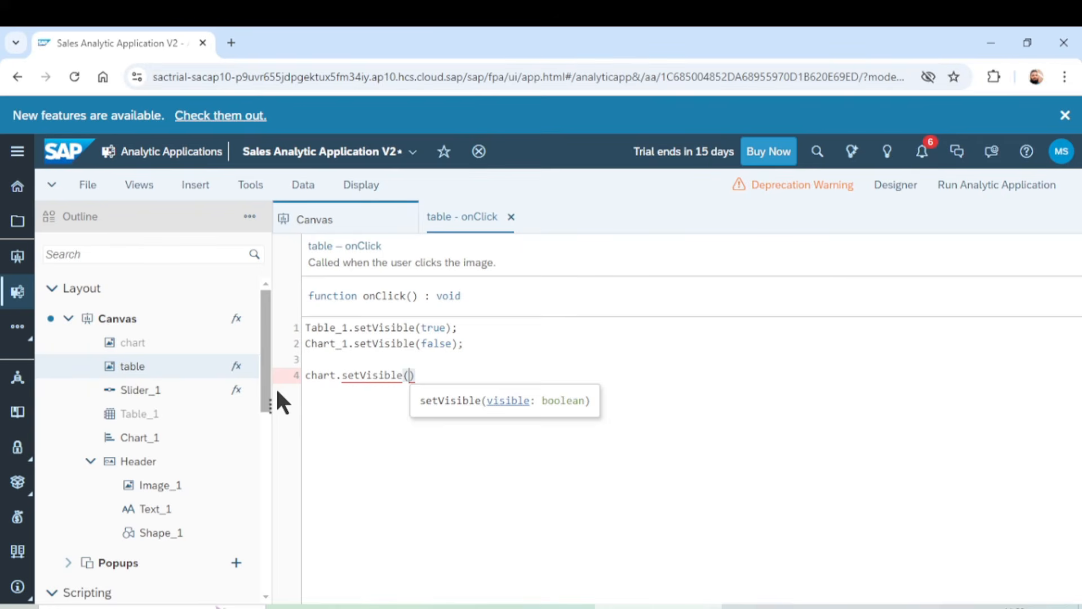
{"action": "type", "text": "true);"}
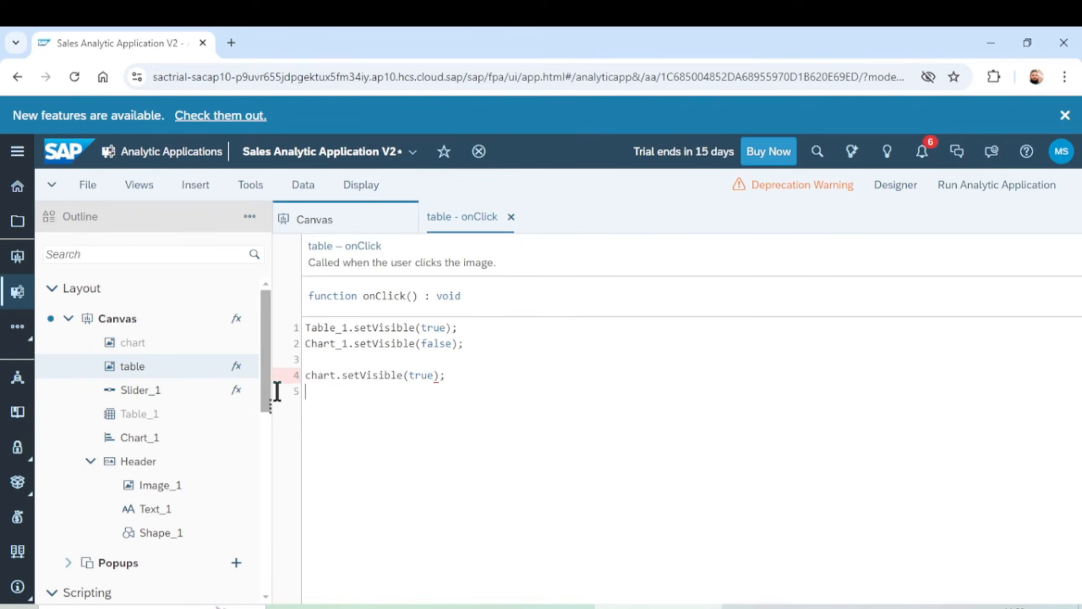
Add table.setVisible(false); on line 5 of the table image's onClick script so the table icon is hidden
{"action": "key", "text": "Return"}
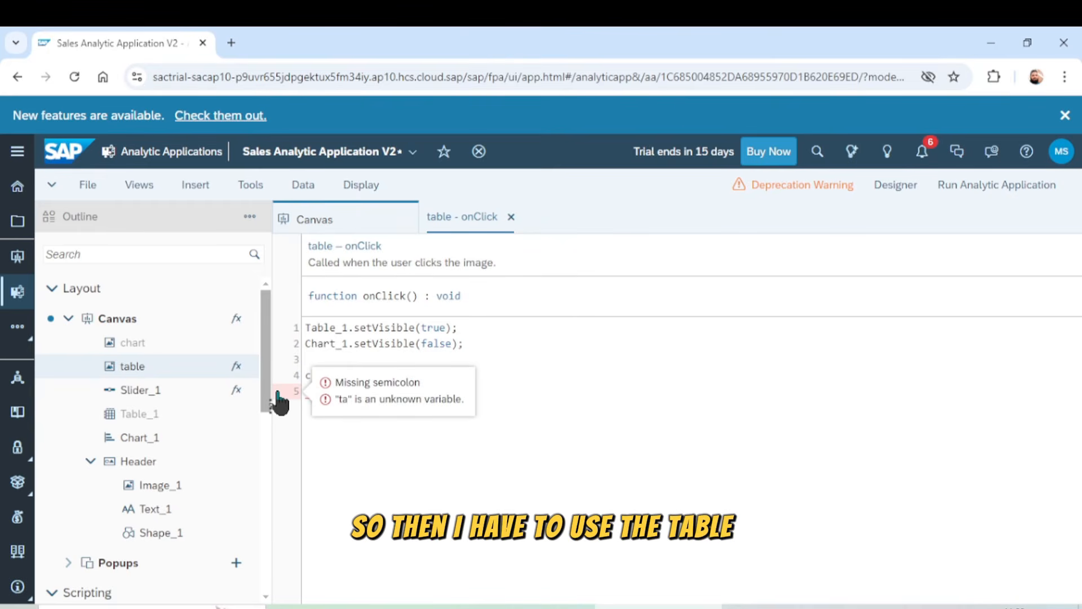
{"action": "type", "text": "ble"}
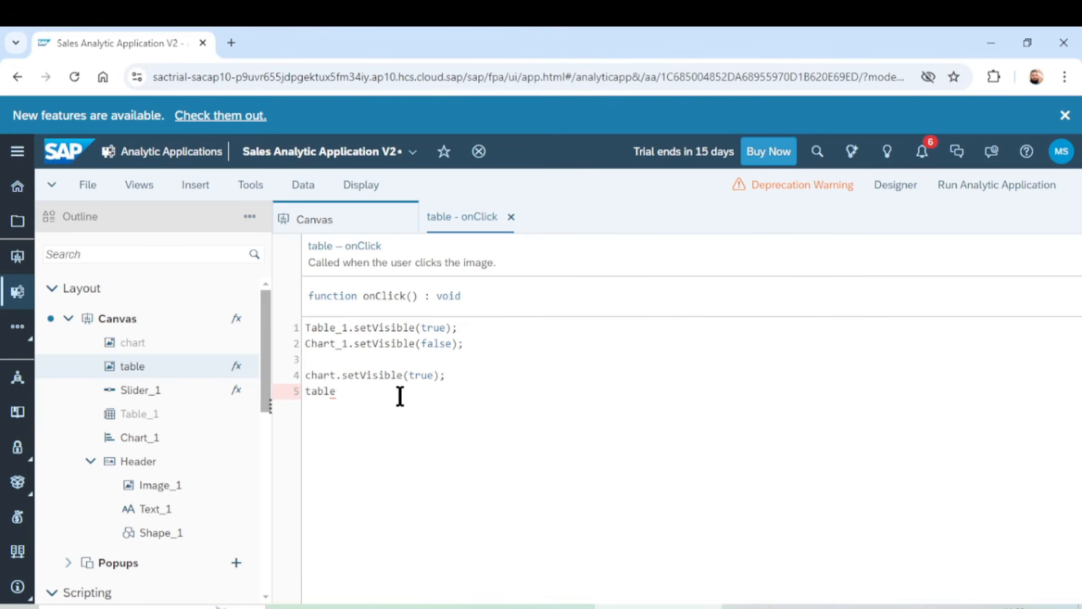
{"action": "type", "text": "."}
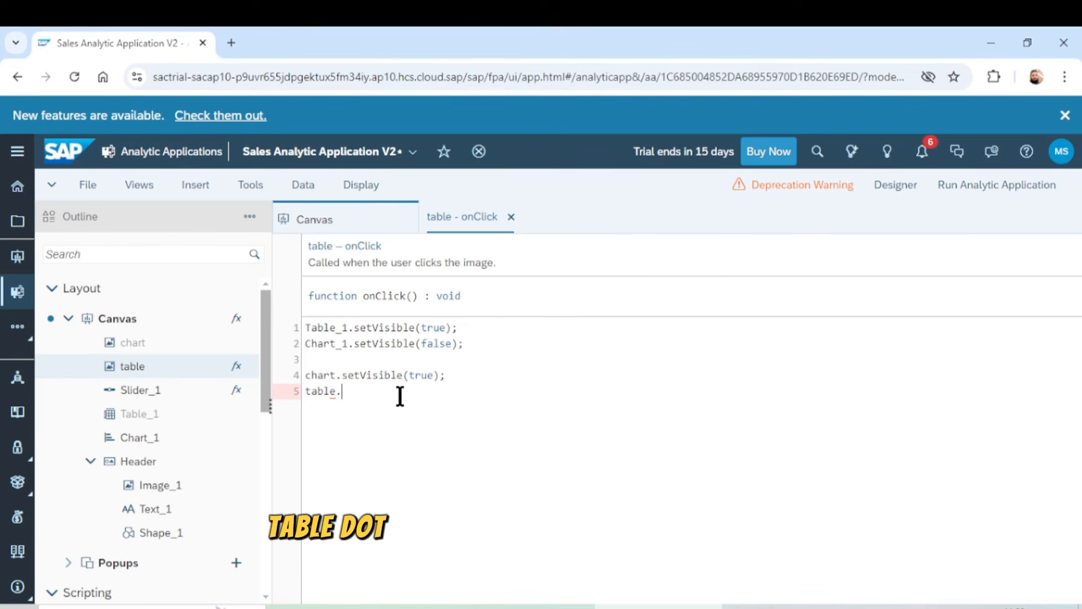
{"action": "type", "text": "s"}
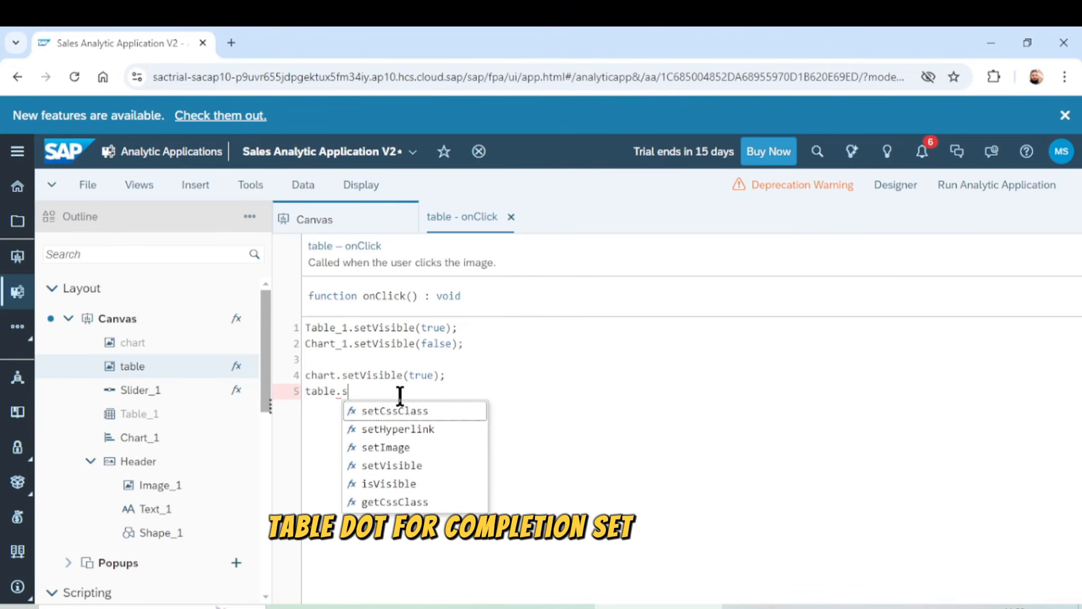
{"action": "key", "text": "Down"}
{"action": "key", "text": "Down"}
{"action": "key", "text": "Down"}
{"action": "key", "text": "Return"}
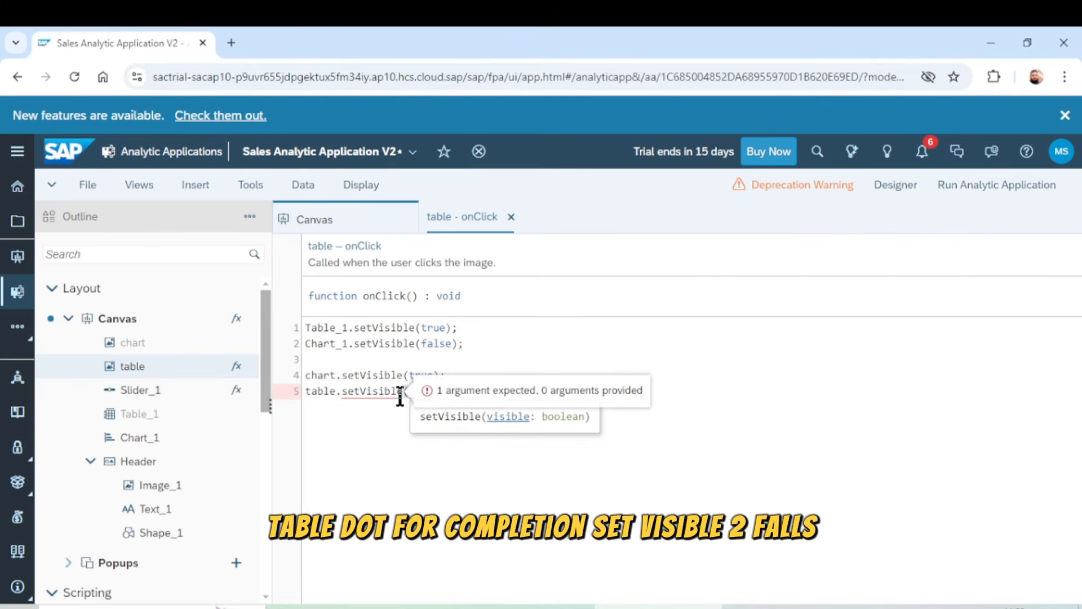
{"action": "type", "text": "fa"}
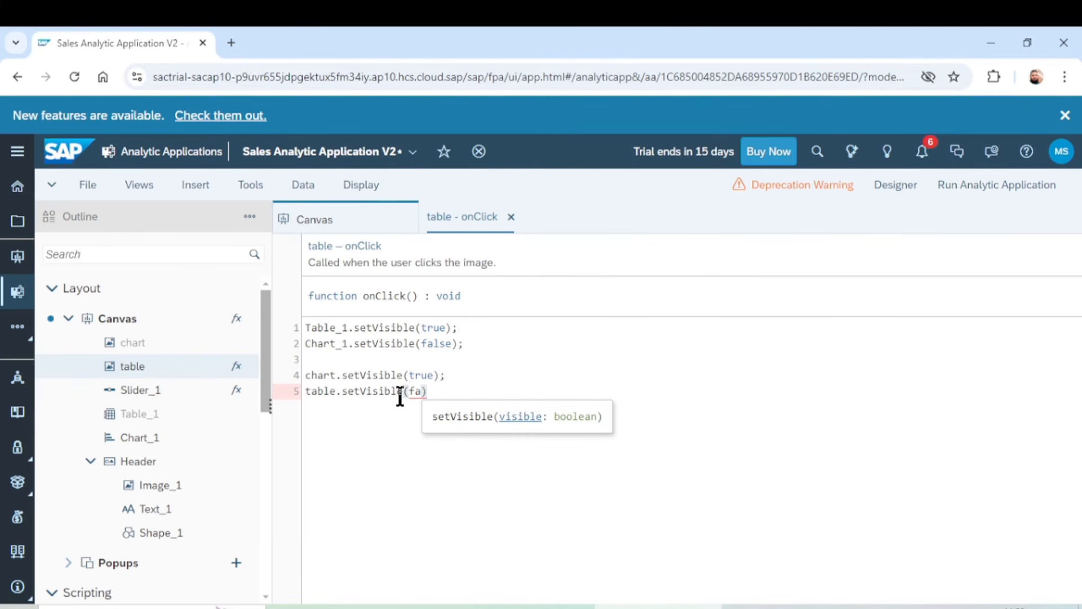
{"action": "type", "text": "lse"}
{"action": "key", "text": "Right"}
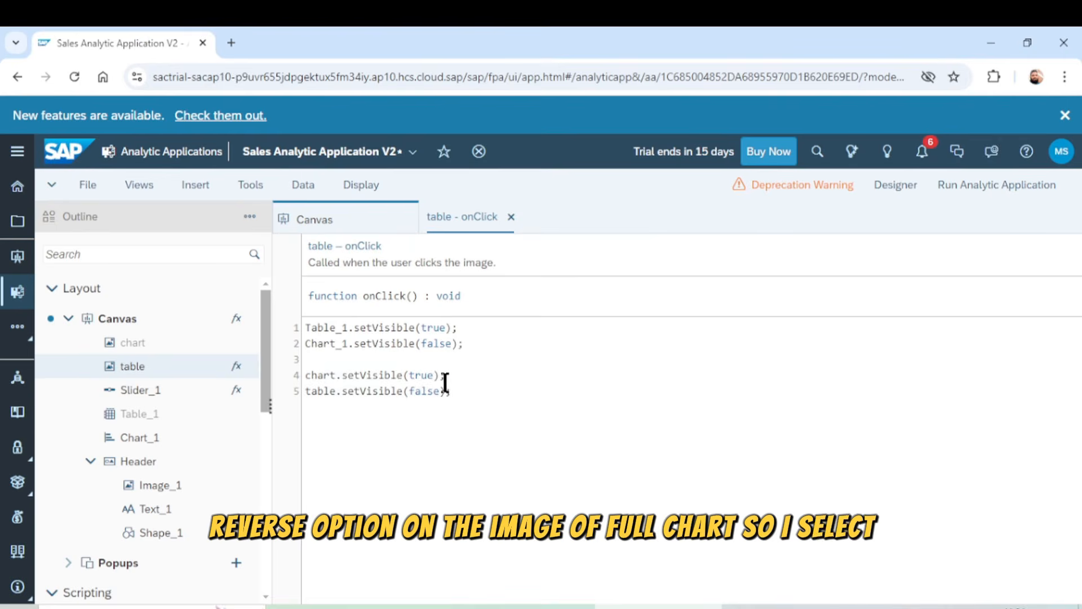
Copy the table image's entire onClick script into the onClick script of the chart icon image
{"action": "left_click_drag", "start_coordinate": [453, 392], "coordinate": [304, 335]}
{"action": "key", "text": "ctrl+c"}
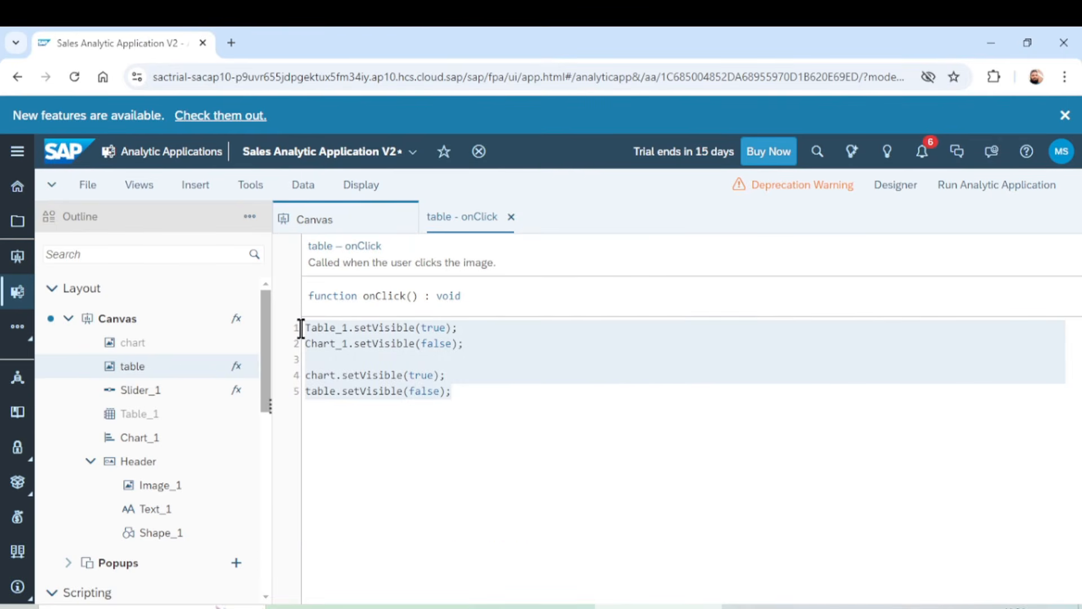
{"action": "left_click", "coordinate": [238, 343]}
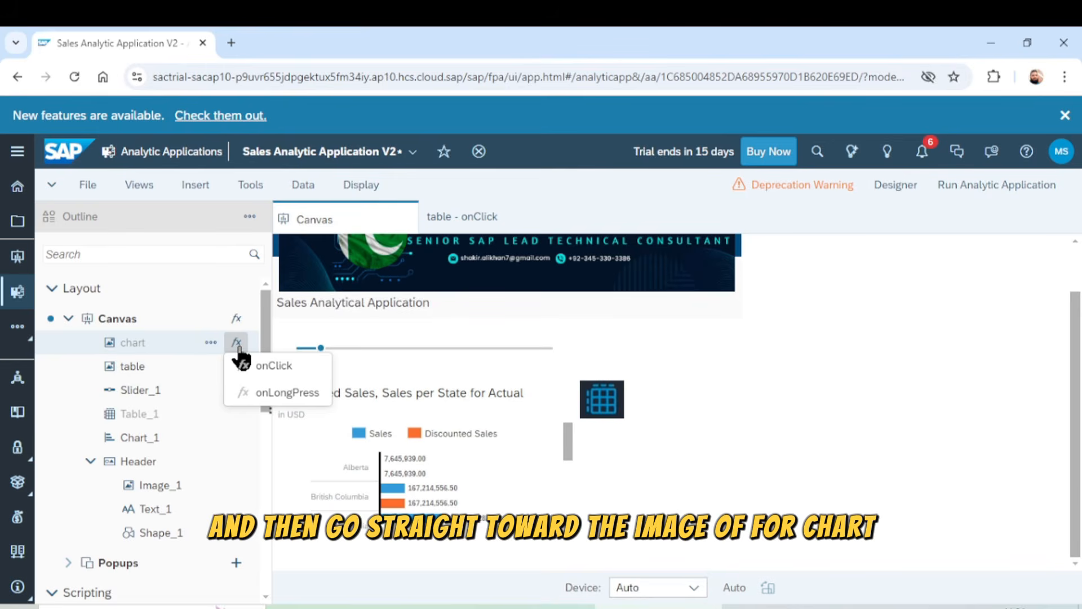
{"action": "left_click", "coordinate": [253, 366]}
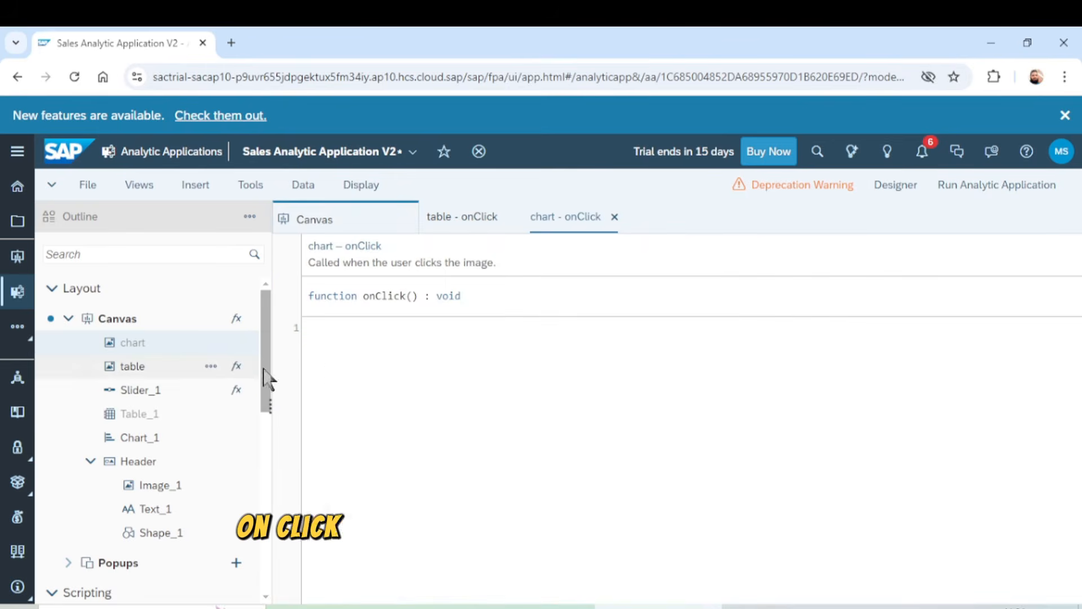
{"action": "left_click", "coordinate": [402, 340]}
{"action": "key", "text": "ctrl+v"}
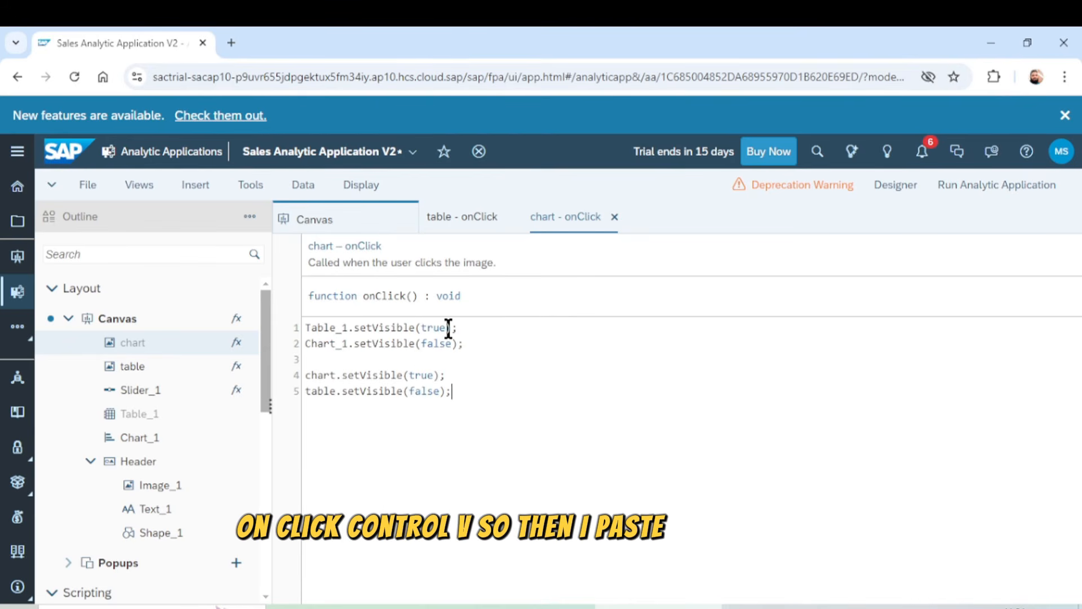
Change the Table_1.setVisible argument to false in the chart image's onClick script
{"action": "left_click", "coordinate": [440, 370]}
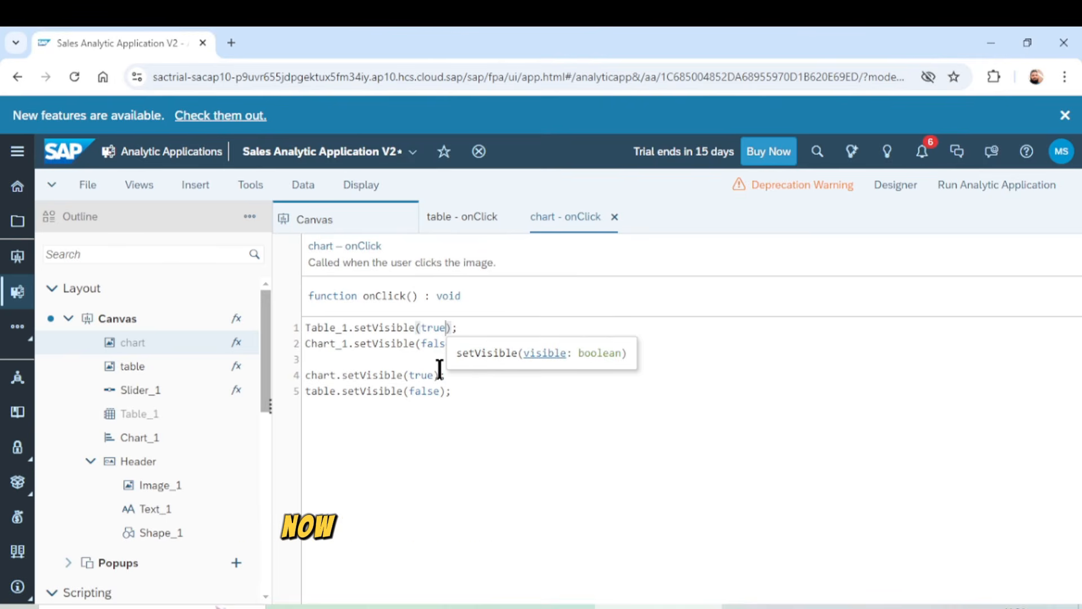
{"action": "key", "text": "BackSpace"}
{"action": "key", "text": "BackSpace"}
{"action": "key", "text": "BackSpace"}
{"action": "key", "text": "BackSpace"}
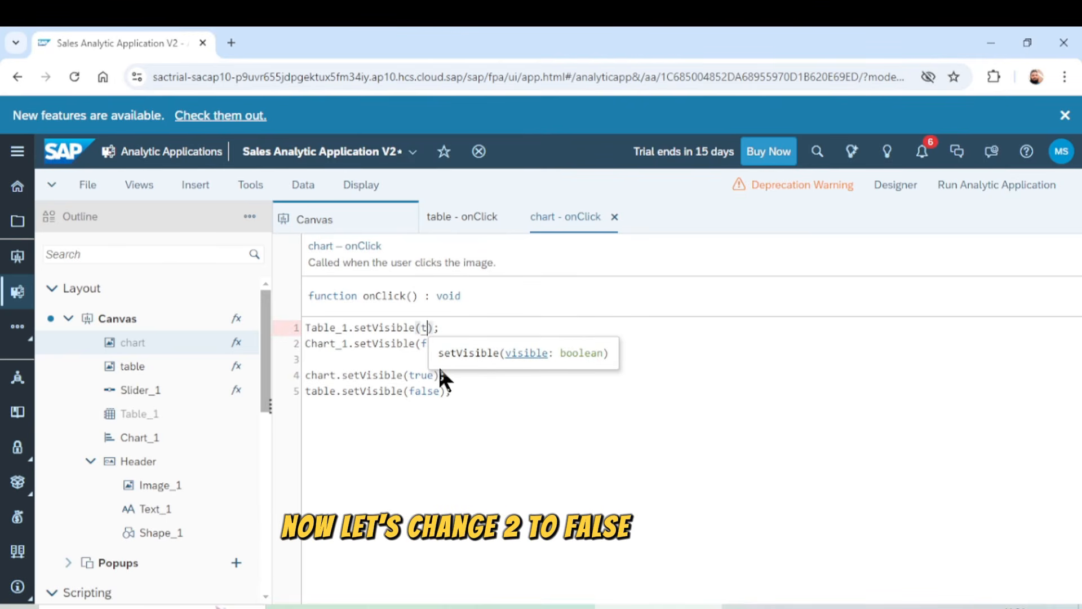
{"action": "type", "text": "fa"}
{"action": "type", "text": "lse"}
{"action": "key", "text": "Down"}
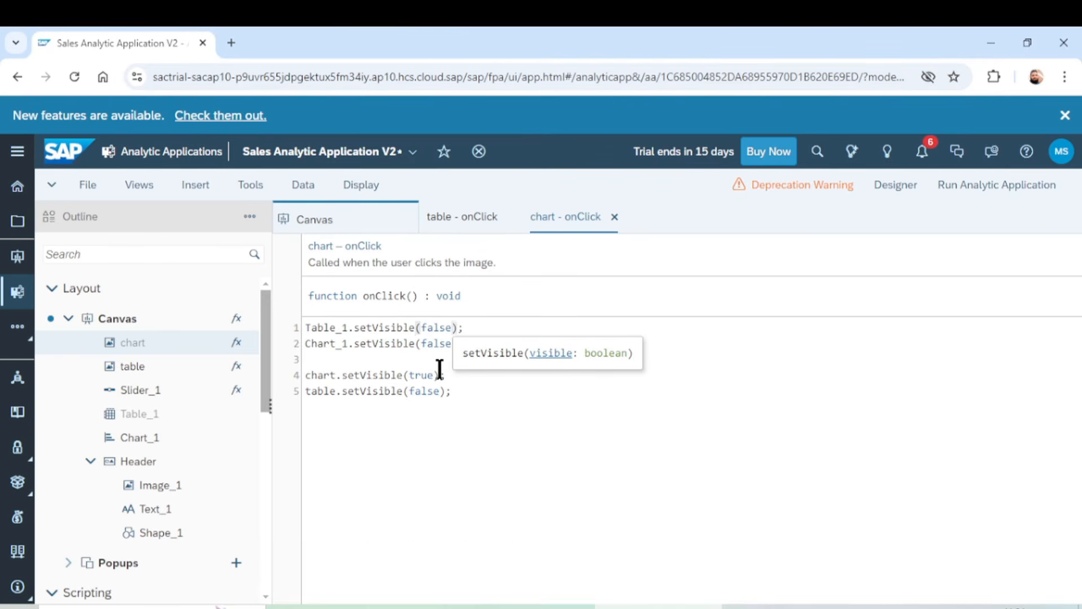
Change the Chart_1.setVisible argument to true on line 2 of the chart image's onClick script
{"action": "key", "text": "BackSpace"}
{"action": "key", "text": "BackSpace"}
{"action": "key", "text": "BackSpace"}
{"action": "key", "text": "BackSpace"}
{"action": "key", "text": "BackSpace"}
{"action": "type", "text": "true);"}
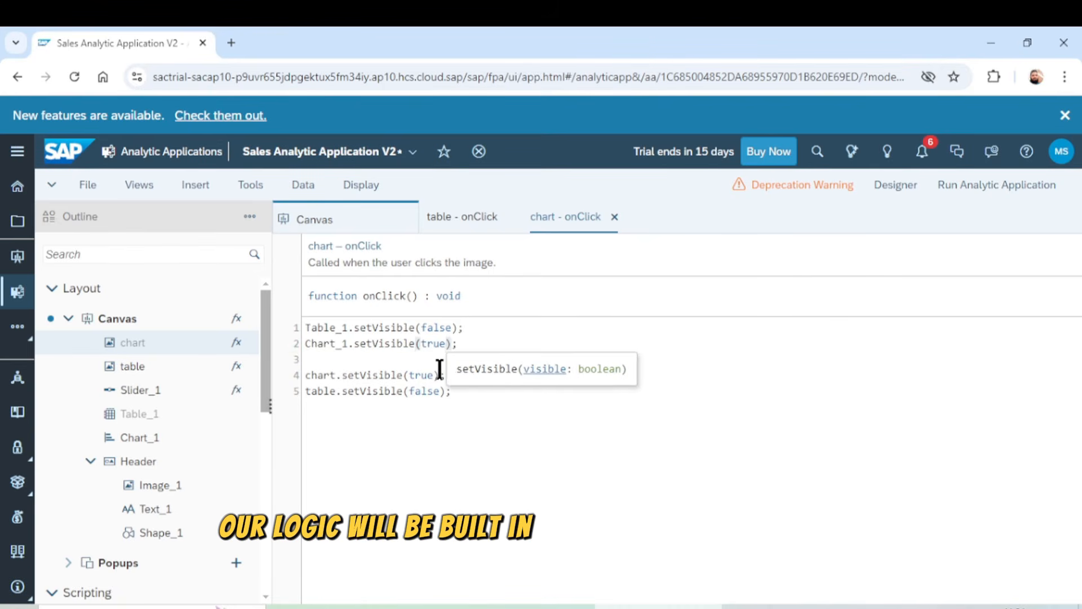
Change the chart.setVisible argument to false on line 4 so the script hides the chart icon image
{"action": "left_click", "coordinate": [439, 369]}
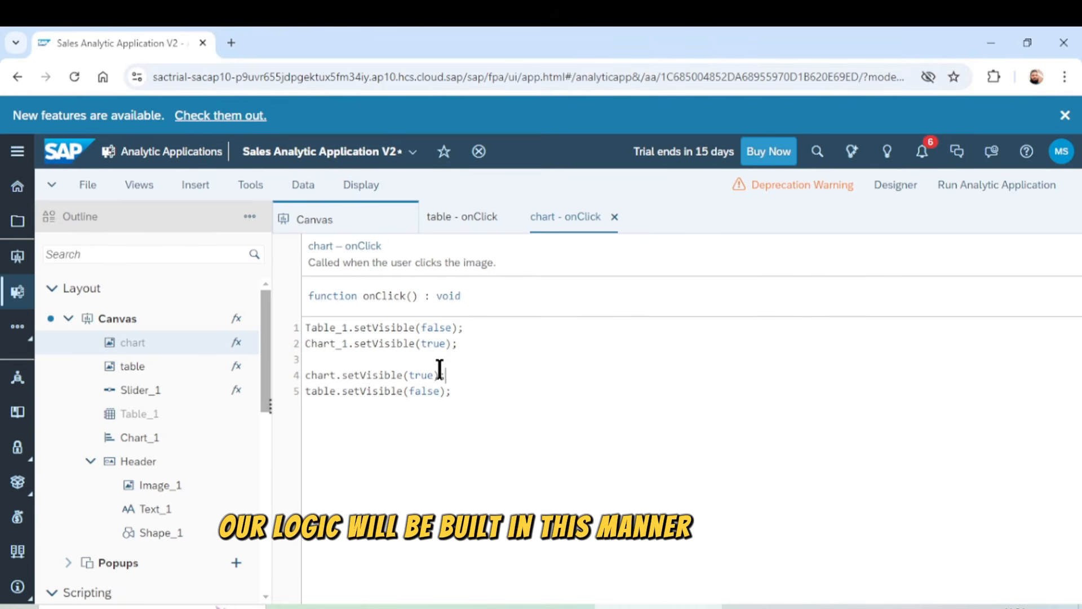
{"action": "key", "text": "Left"}
{"action": "key", "text": "BackSpace"}
{"action": "key", "text": "BackSpace"}
{"action": "key", "text": "BackSpace"}
{"action": "key", "text": "BackSpace"}
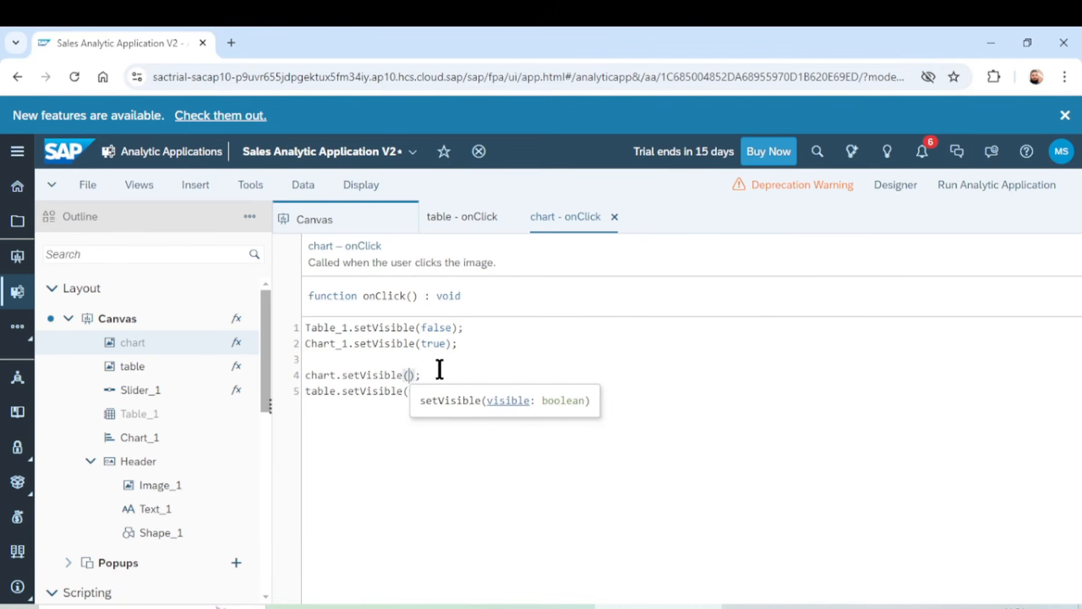
{"action": "type", "text": "false"}
{"action": "key", "text": "Down"}
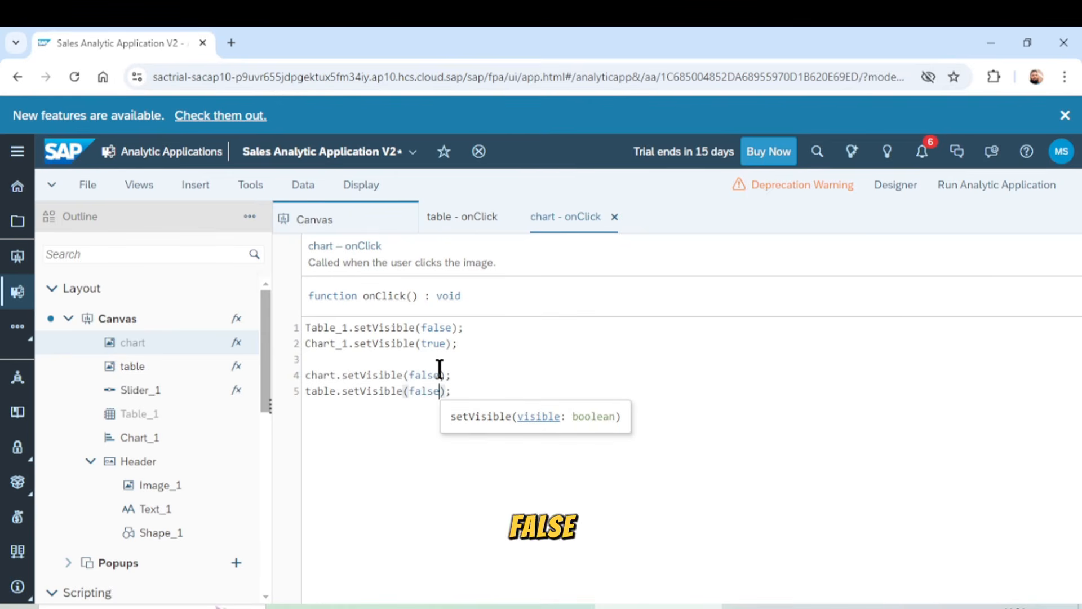
Change the table.setVisible argument to true on line 5 of the chart image's script and save the application
{"action": "key", "text": "BackSpace"}
{"action": "key", "text": "BackSpace"}
{"action": "key", "text": "BackSpace"}
{"action": "key", "text": "BackSpace"}
{"action": "key", "text": "BackSpace"}
{"action": "type", "text": "tr"}
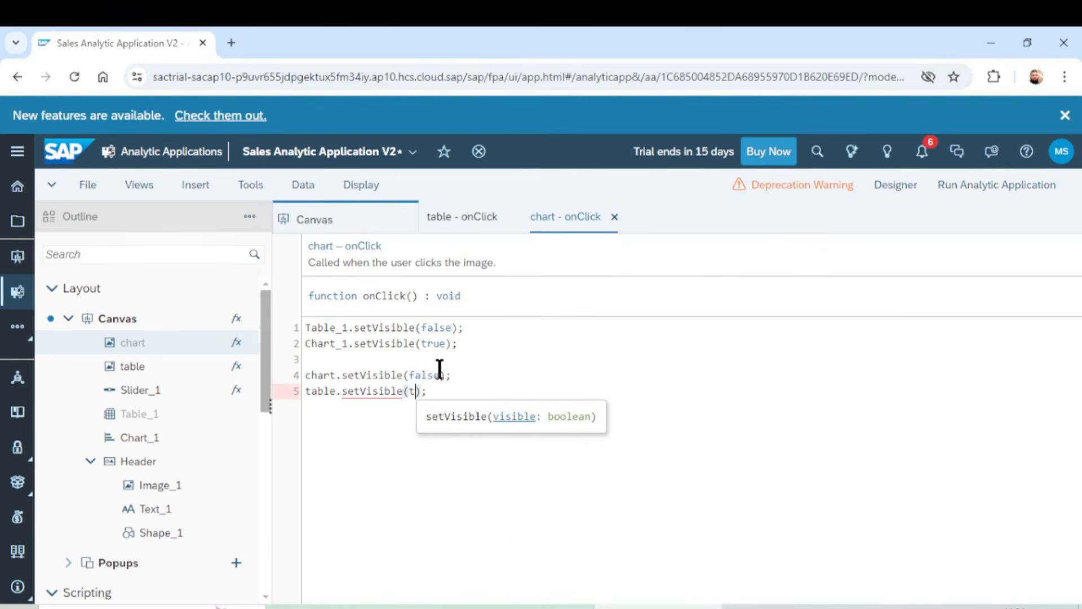
{"action": "type", "text": "ue"}
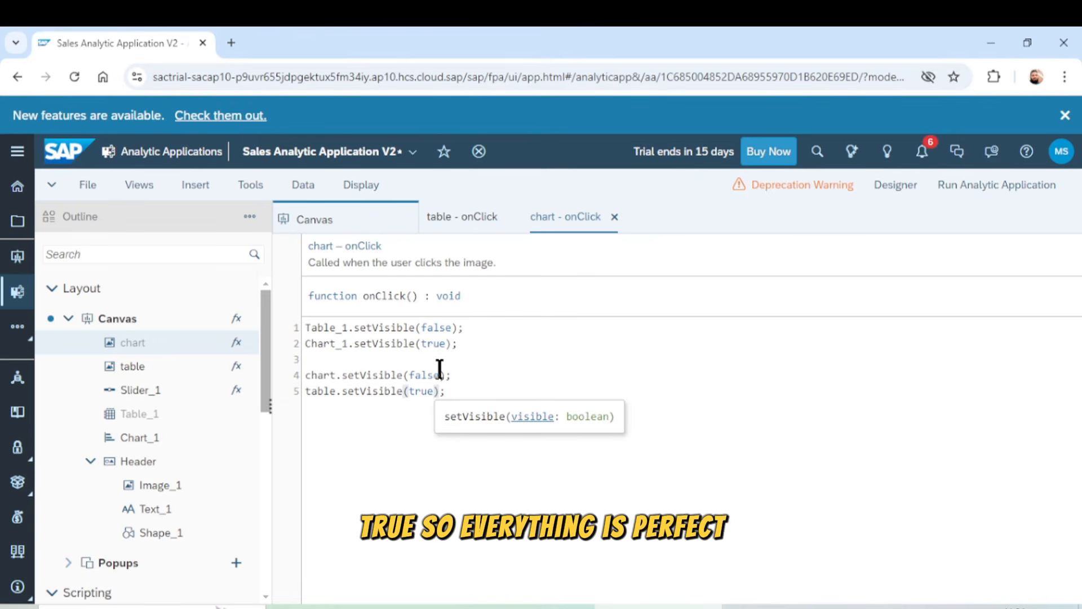
{"action": "key", "text": "ctrl+s"}
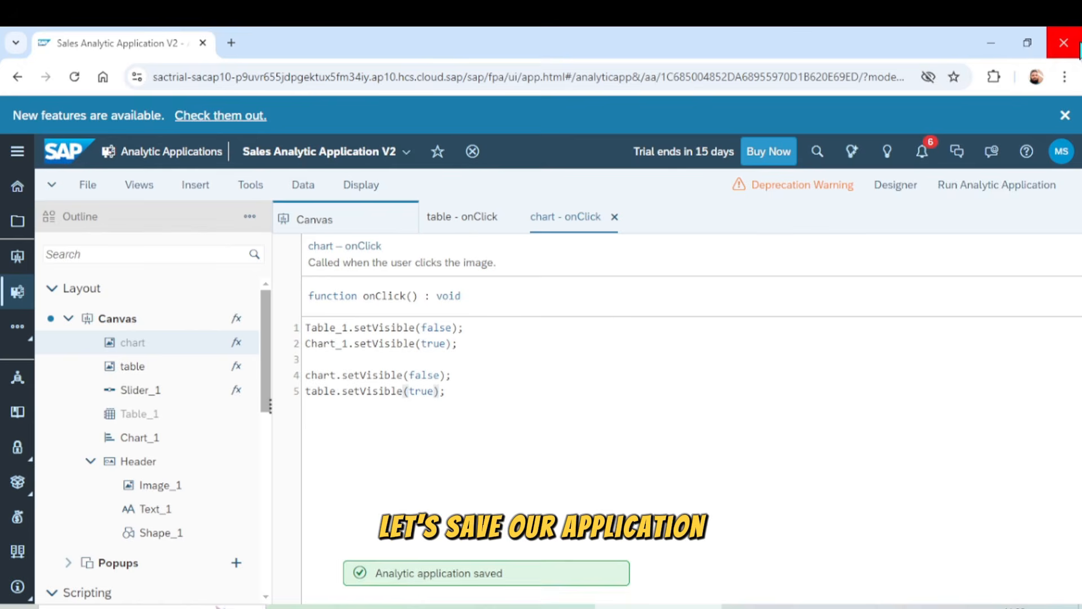
Run the analytic application and test the icons by switching to the table view and back to the chart
{"action": "left_click", "coordinate": [997, 185]}
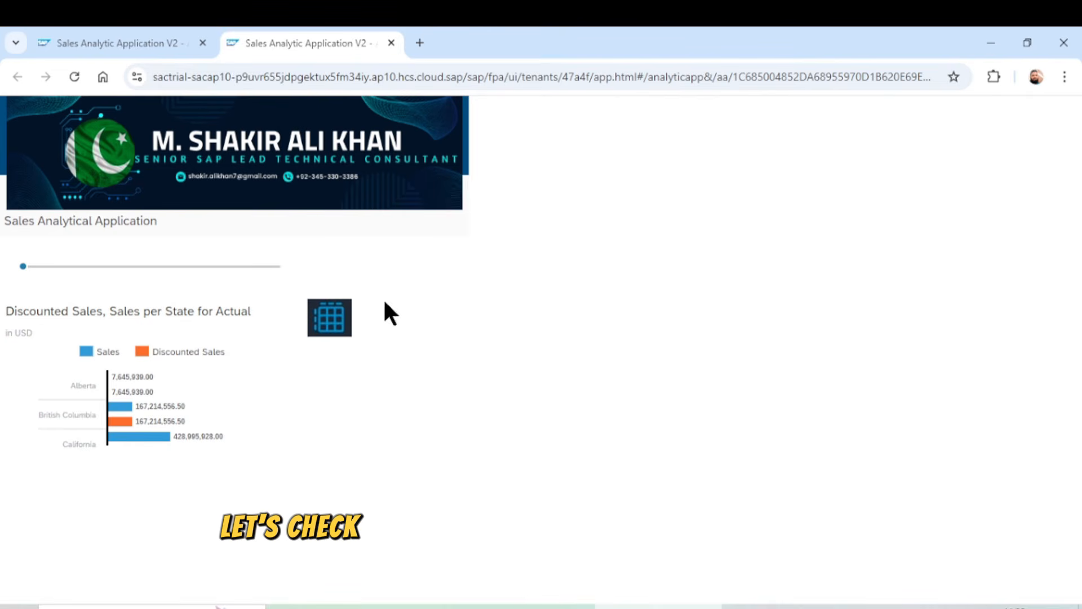
{"action": "left_click", "coordinate": [332, 323]}
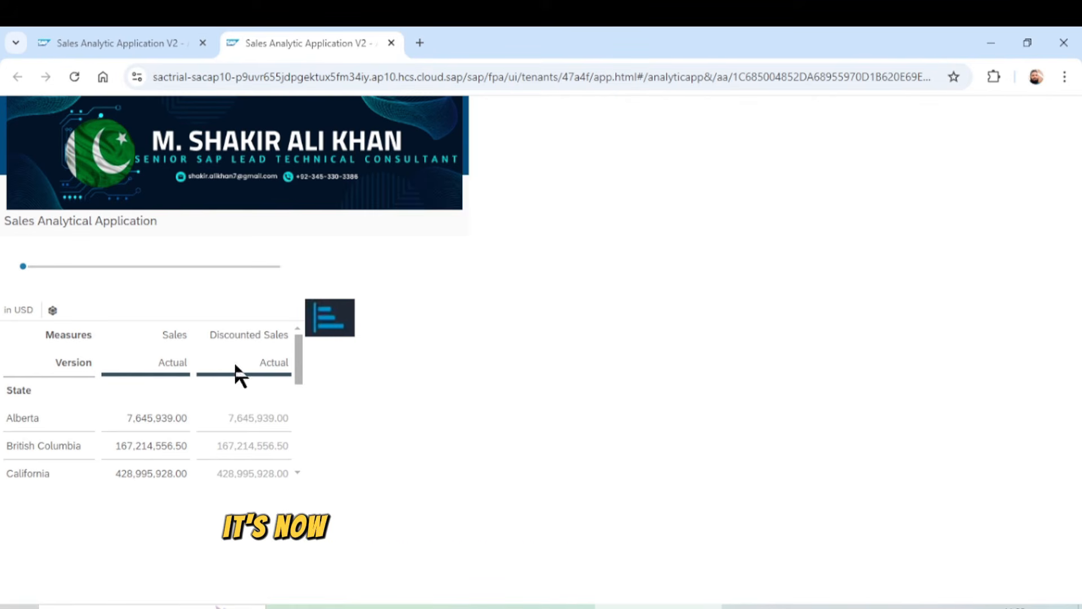
{"action": "left_click", "coordinate": [327, 324]}
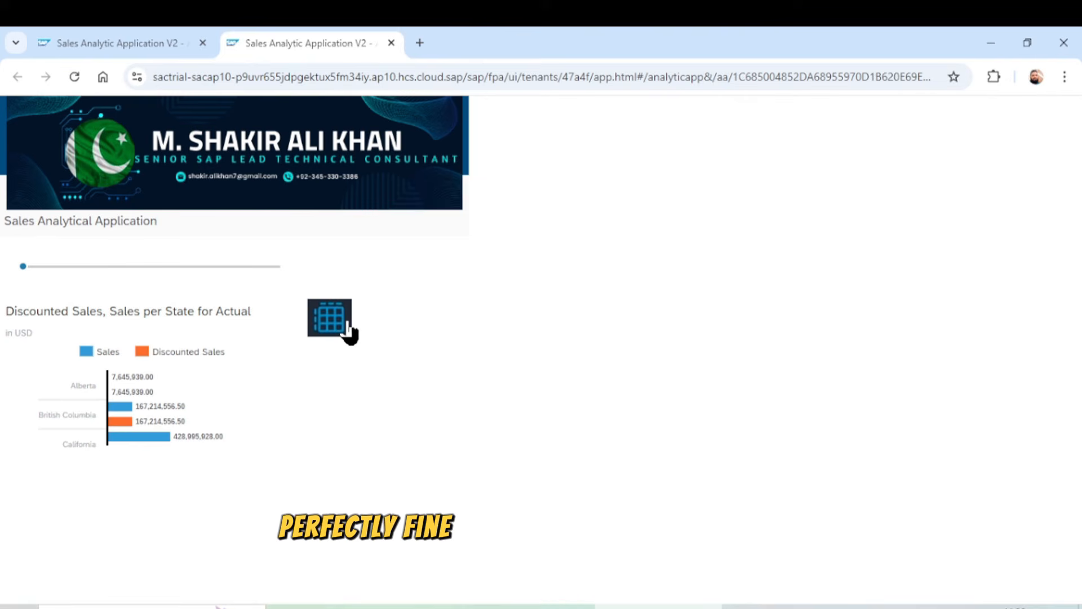
Test the discount slider in the chart view by moving it to 8 and finally to 10
{"action": "mouse_move", "coordinate": [0, 271]}
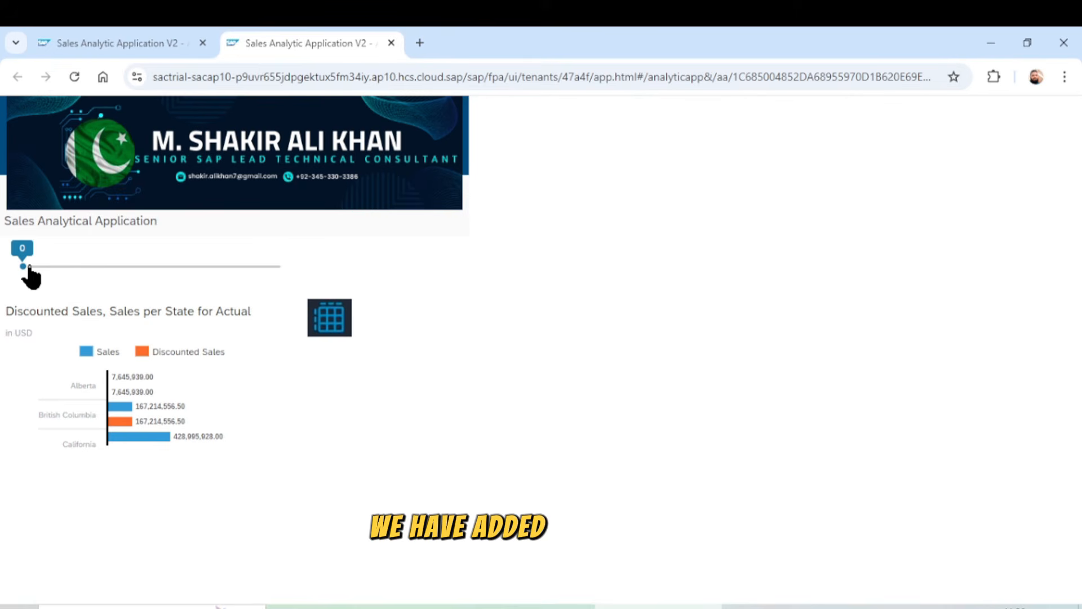
{"action": "left_click_drag", "start_coordinate": [24, 267], "coordinate": [44, 267]}
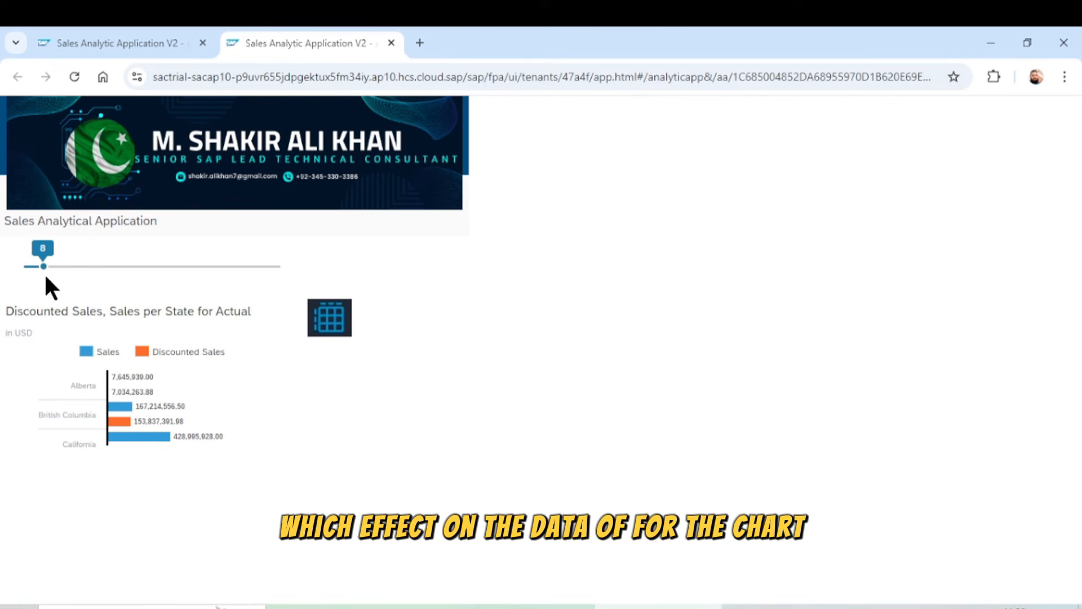
{"action": "mouse_move", "coordinate": [42, 269]}
{"action": "left_mouse_down"}
{"action": "mouse_move", "coordinate": [116, 271]}
{"action": "mouse_move", "coordinate": [48, 268]}
{"action": "left_mouse_up"}
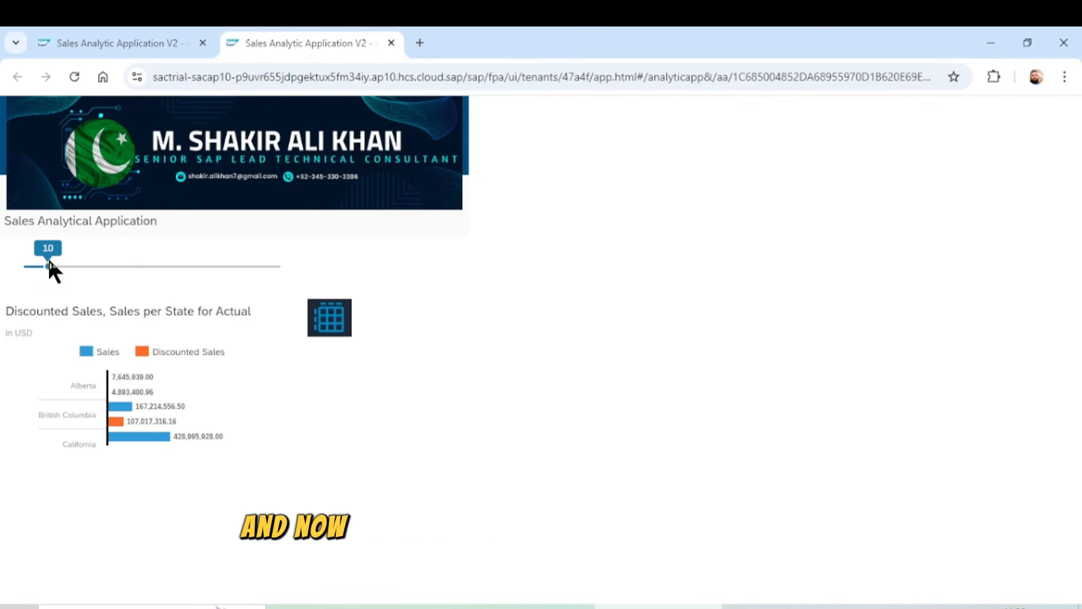
Toggle between the table and chart views with the icon images at the 10 discount, ending in the table view
{"action": "left_click", "coordinate": [333, 321]}
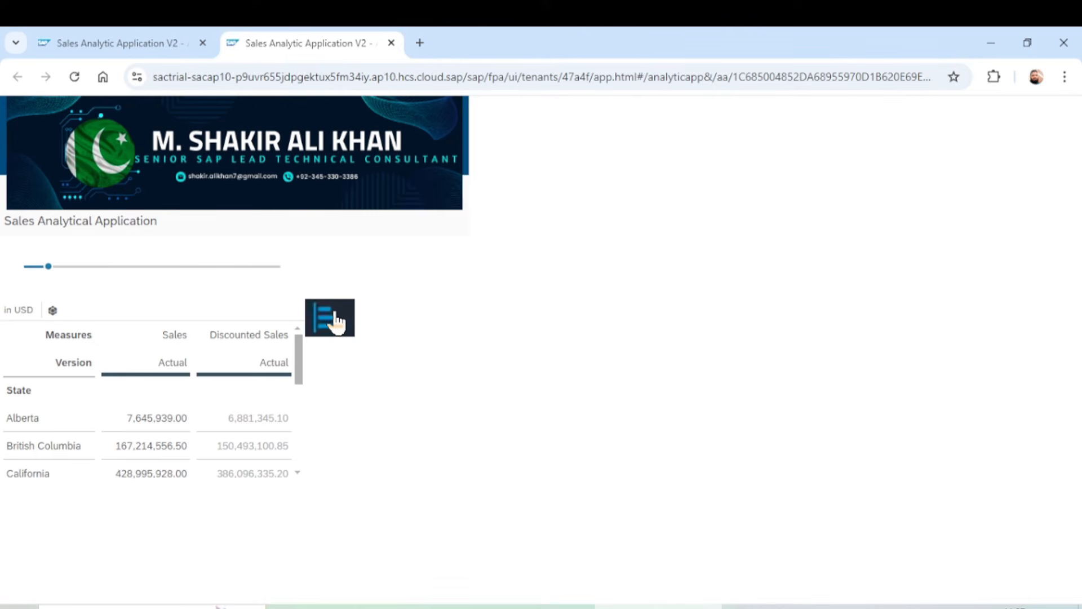
{"action": "left_click", "coordinate": [336, 323]}
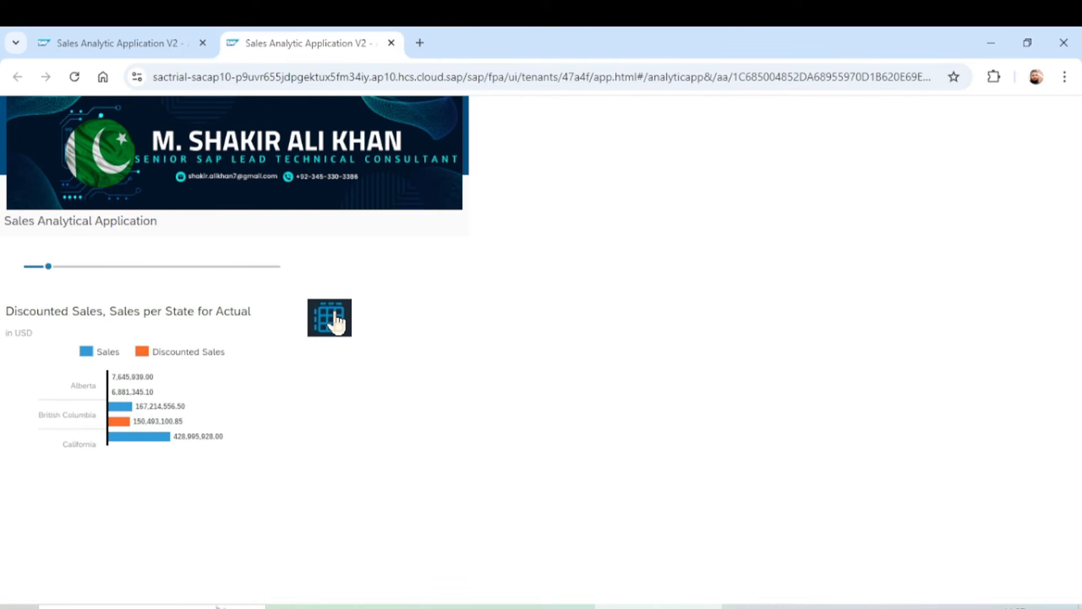
{"action": "left_click", "coordinate": [336, 323]}
Test the slider's effect on the table's discounted sales by moving it to 21 and then 36
{"action": "mouse_move", "coordinate": [55, 269]}
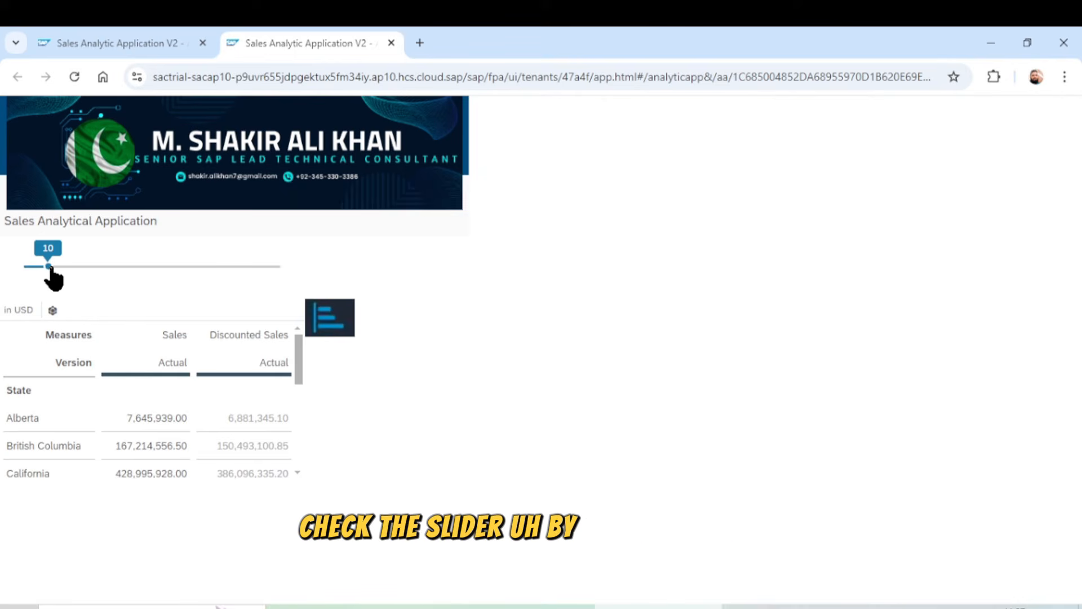
{"action": "left_click_drag", "start_coordinate": [50, 267], "coordinate": [77, 268]}
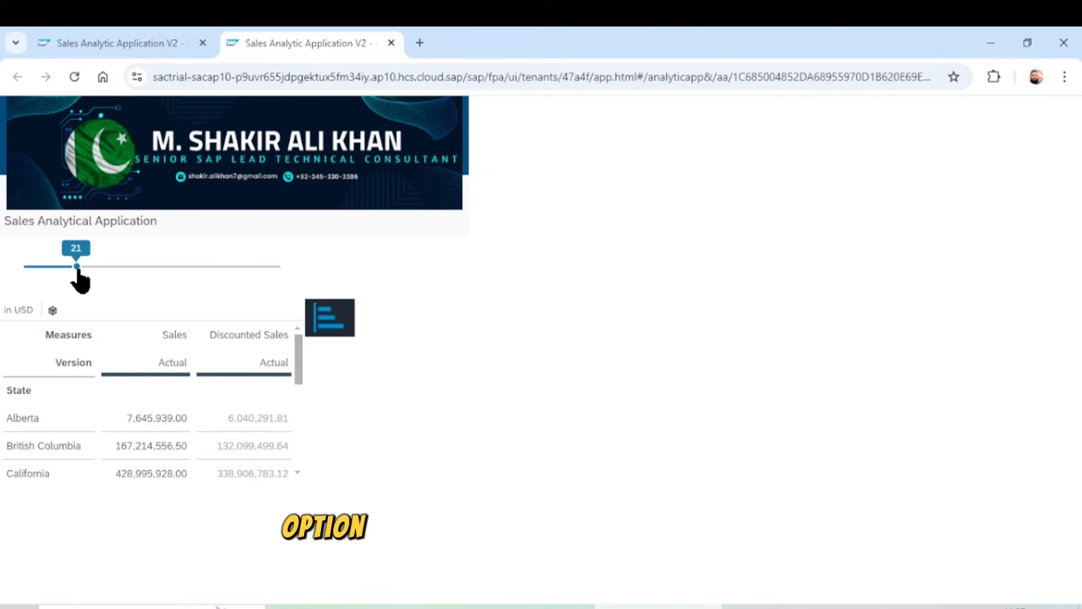
{"action": "left_click_drag", "start_coordinate": [78, 270], "coordinate": [115, 271]}
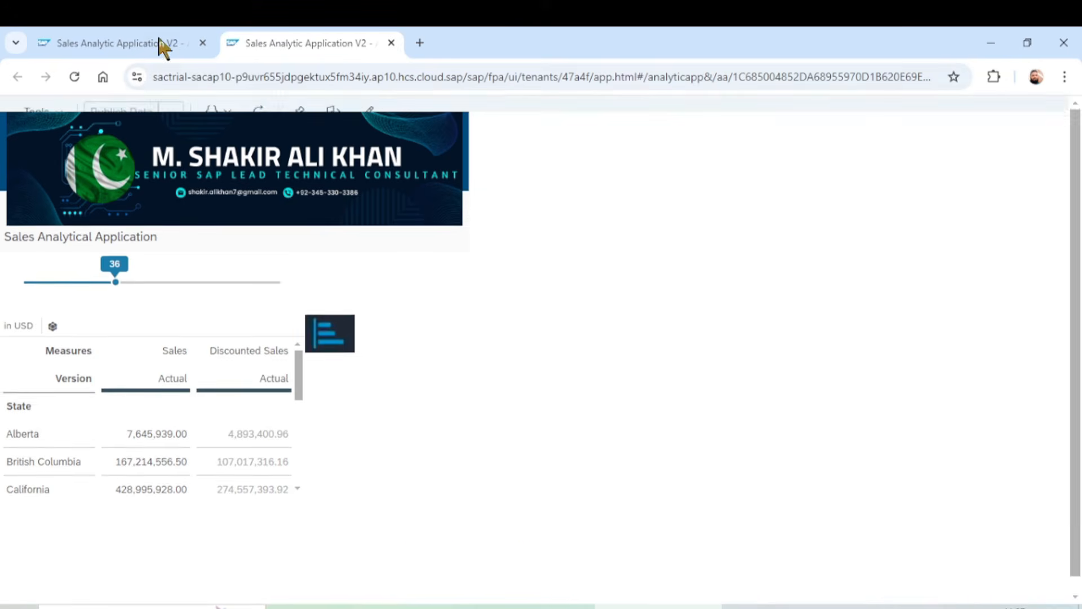
{"action": "mouse_move", "coordinate": [109, 50]}
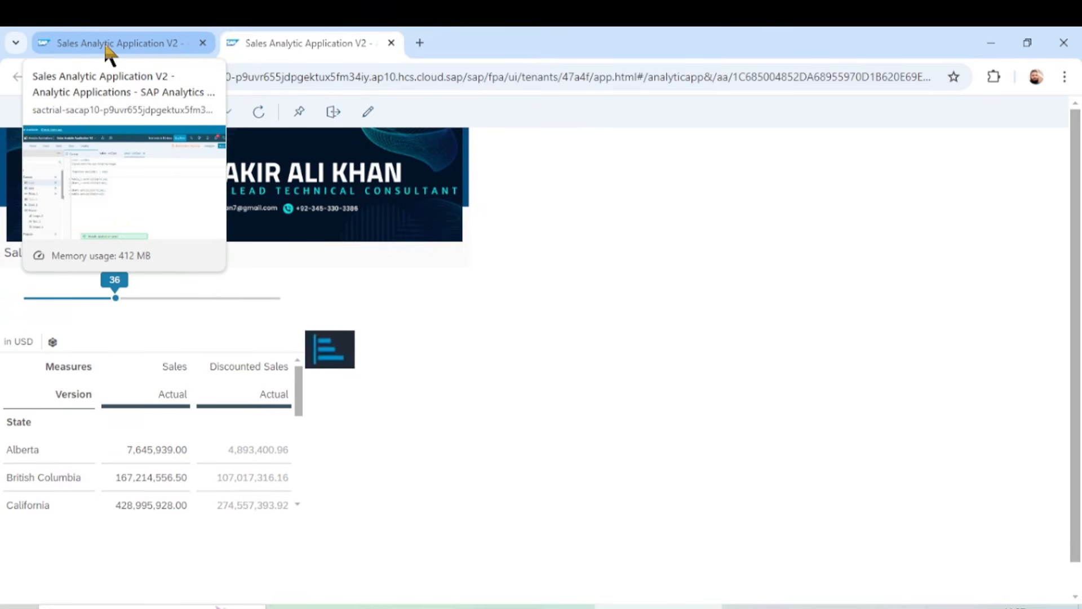